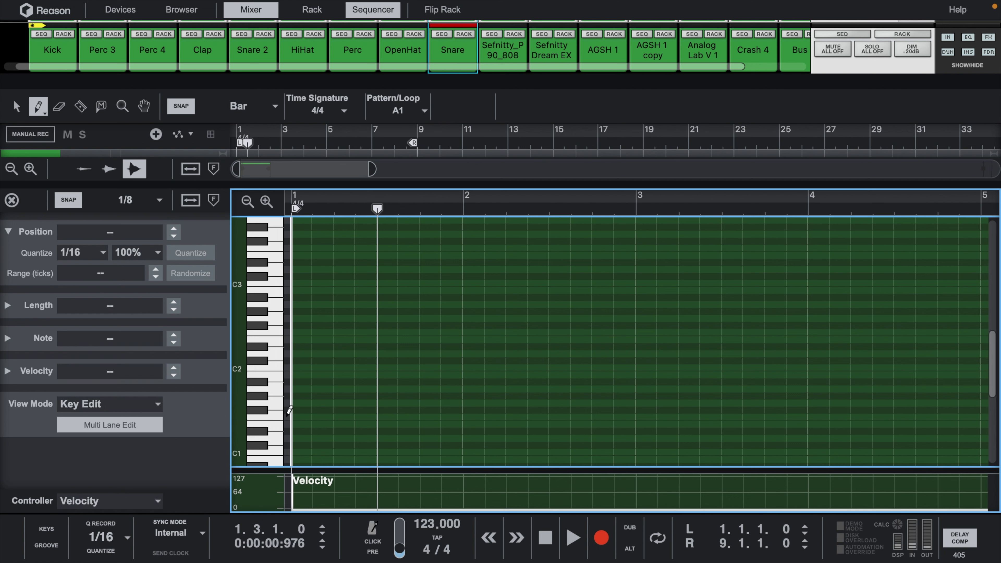
- Draw four rising notes, F1, C2, F2 and A2, staggered an eighth apart from bar 1, and play them back
drag(298, 417, 396, 417)
drag(312, 368, 396, 368)
click(338, 333)
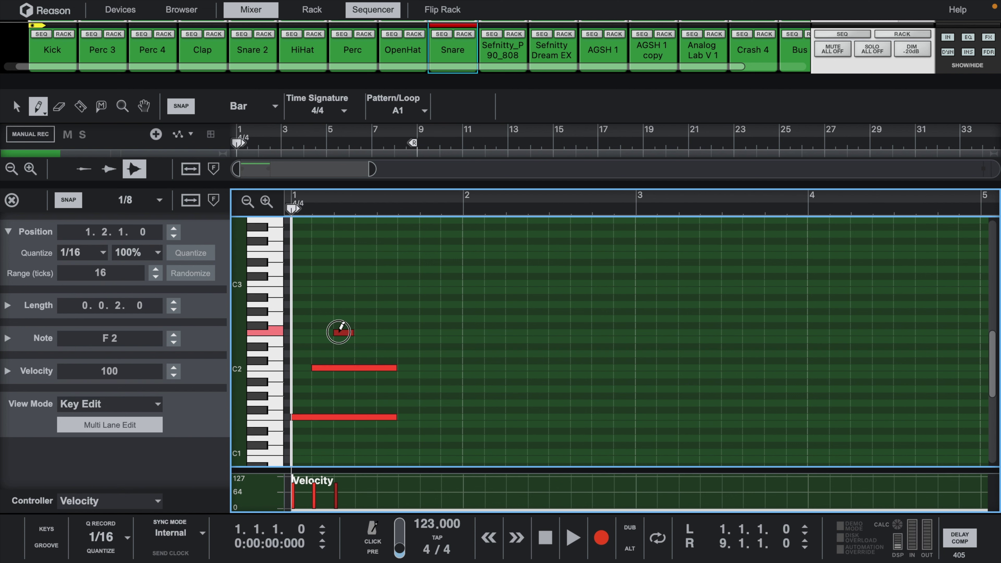
drag(355, 304, 437, 304)
key(space)
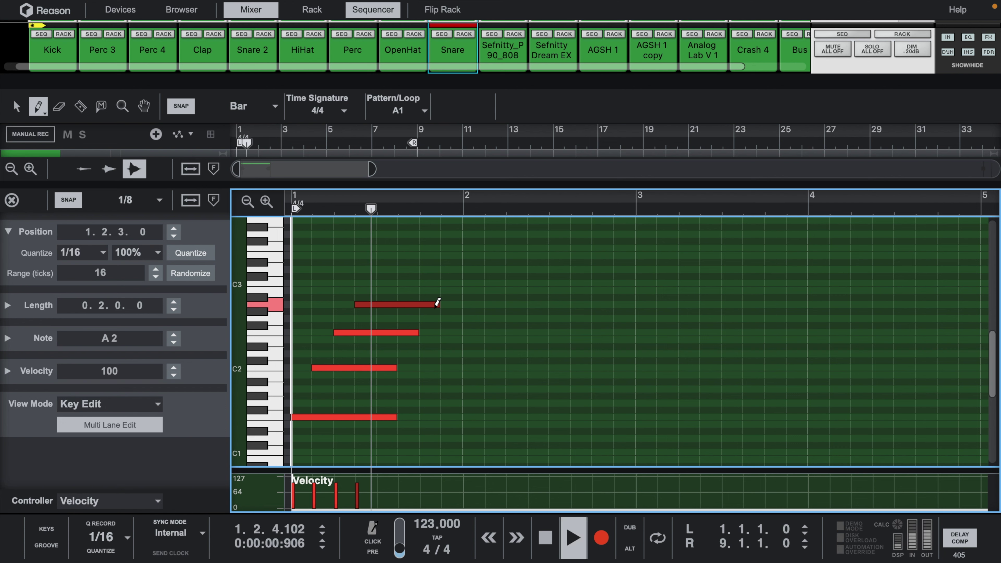
key(space)
key(space)
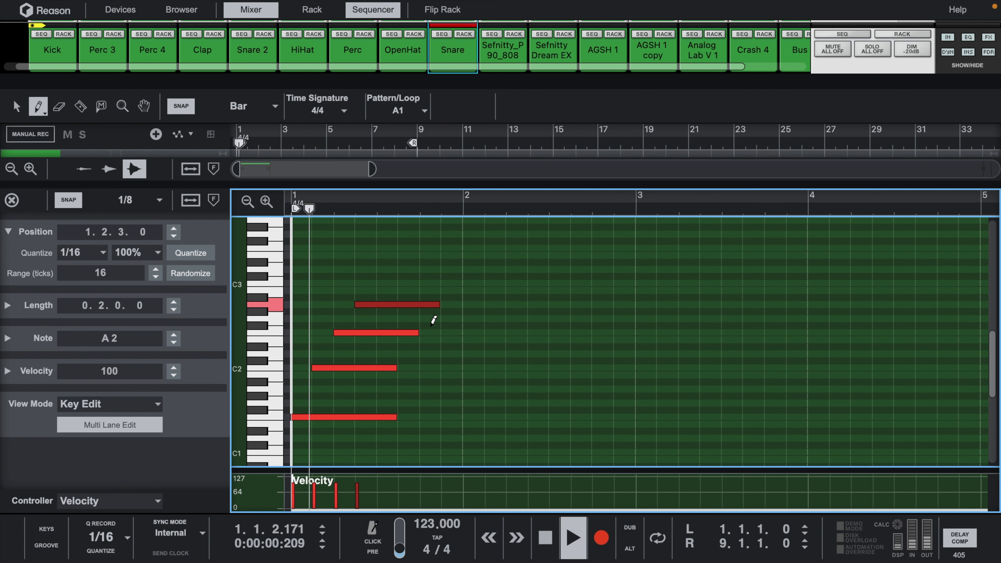
key(space)
- Shorten all four notes together by one beat, giving F1 a length of 0.1.2.0, and play them back
key(q)
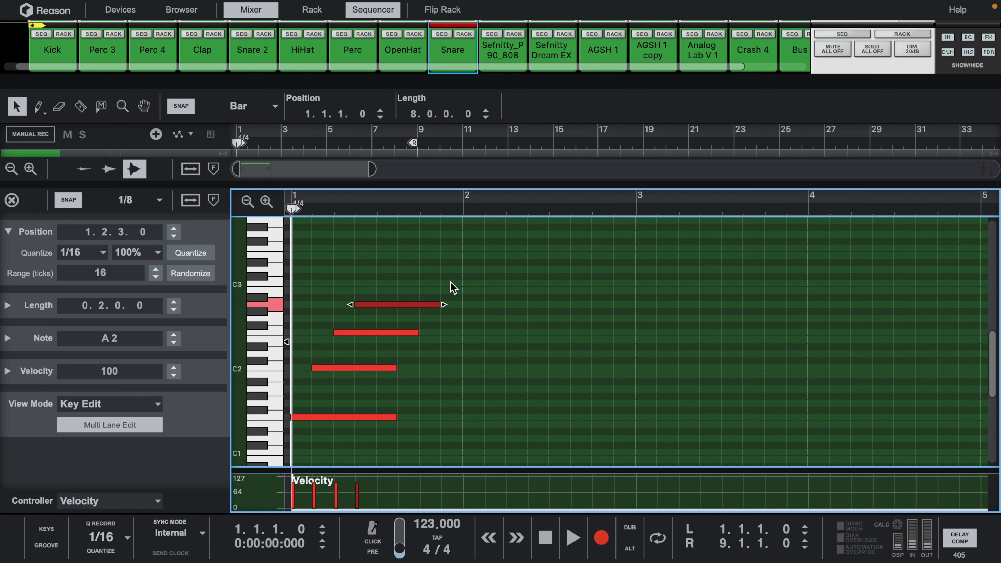
drag(448, 281, 364, 427)
drag(396, 418, 347, 418)
key(w)
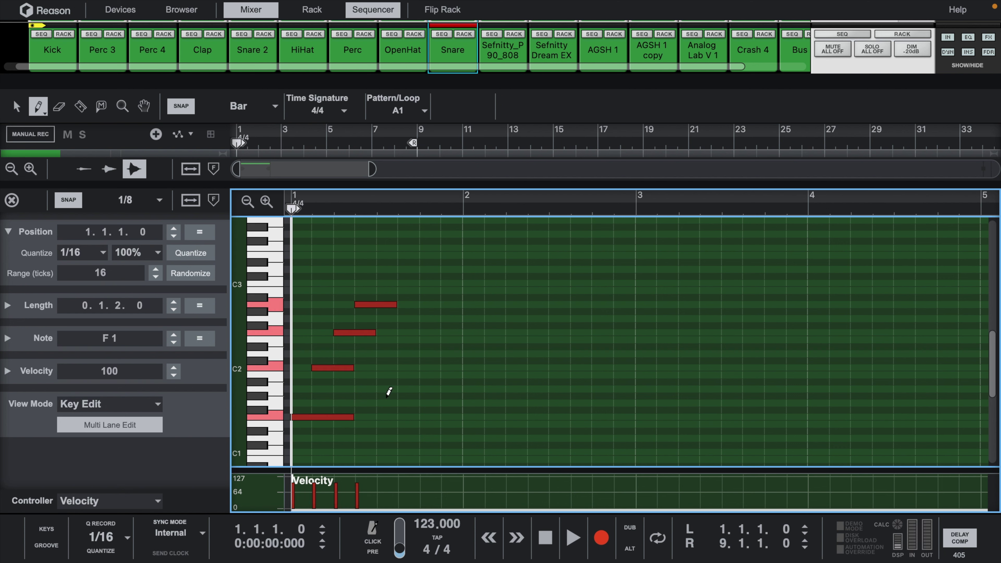
key(space)
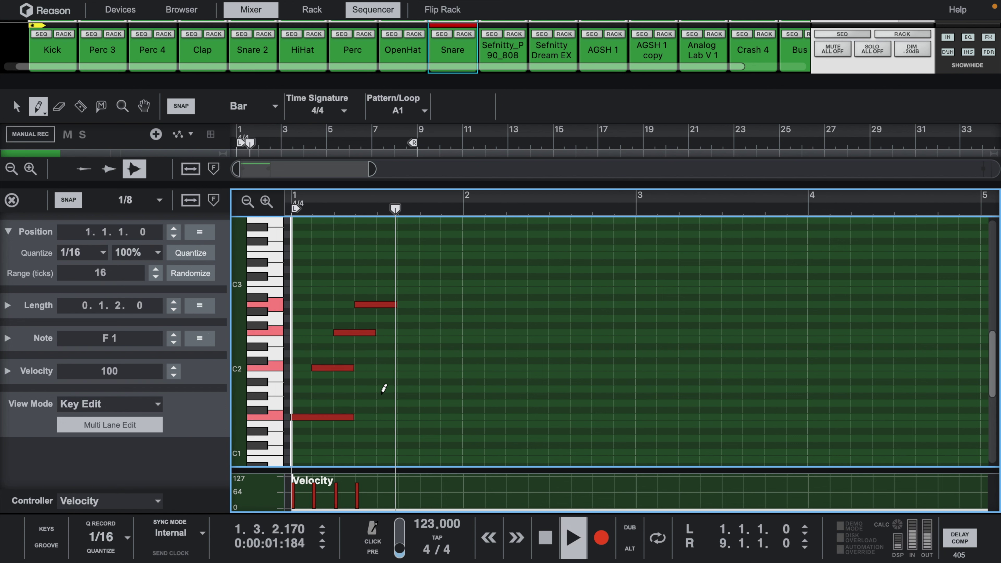
key(space)
- Draw rising notes G1, D2, G2 and B2, each 0.1.2.0 long and an eighth apart from 1.3.1, and play the phrase
click(388, 402)
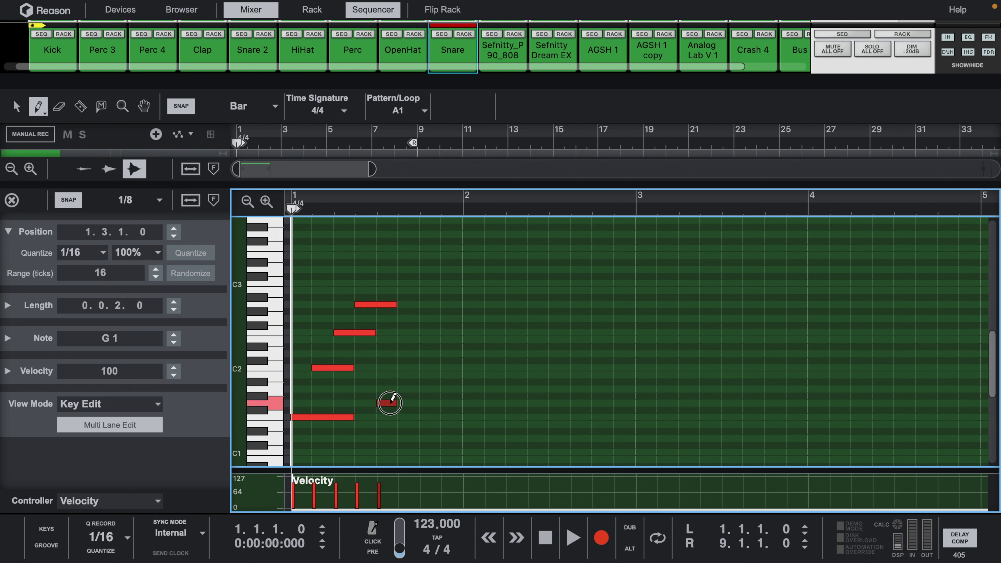
click(403, 354)
click(422, 319)
click(442, 290)
key(space)
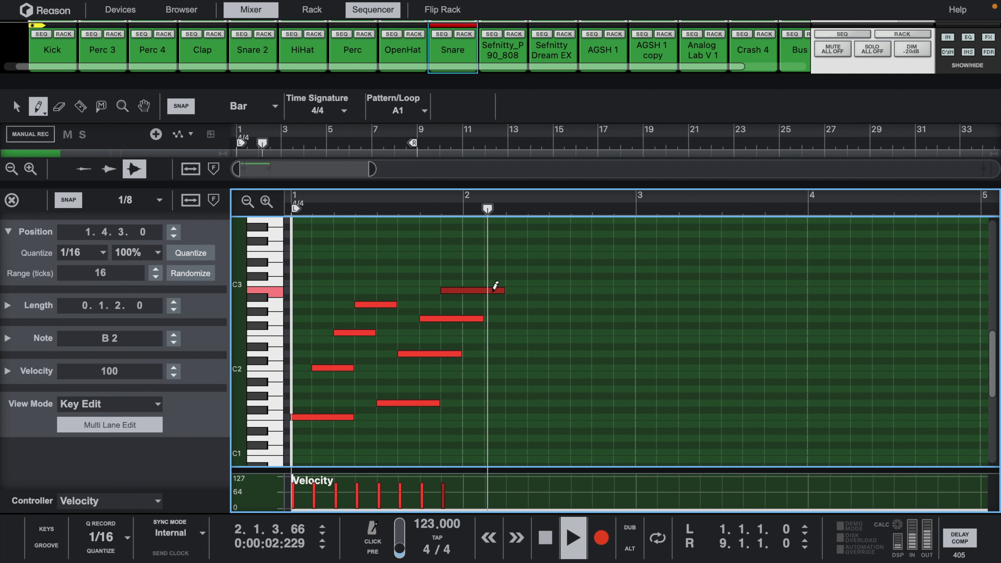
key(space)
- Draw long rising notes A1, E2, A2 and C3 of about three beats, an eighth apart from bar 2, and play the phrase
drag(466, 389, 587, 388)
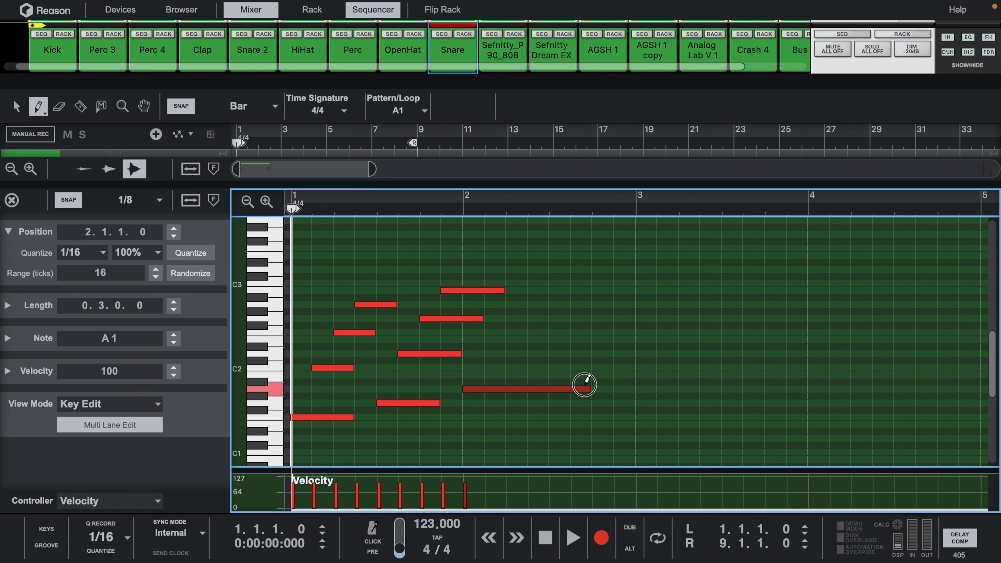
drag(486, 340, 613, 339)
drag(506, 305, 635, 304)
drag(528, 283, 656, 283)
key(space)
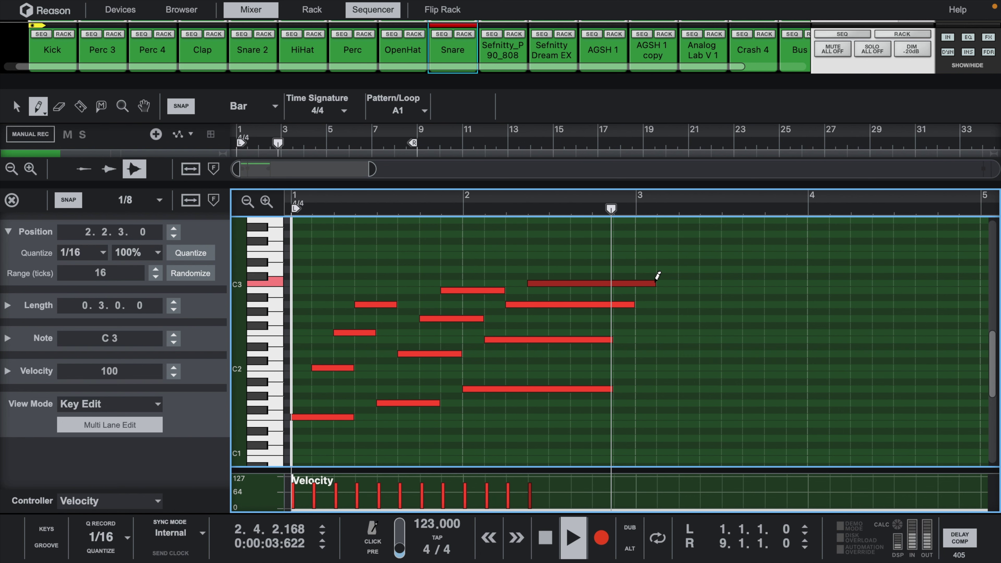
key(space)
- Duplicate the whole two-bar phrase so the copy starts at bar 3
key(q)
key(ctrl+a)
key(ctrl+d)
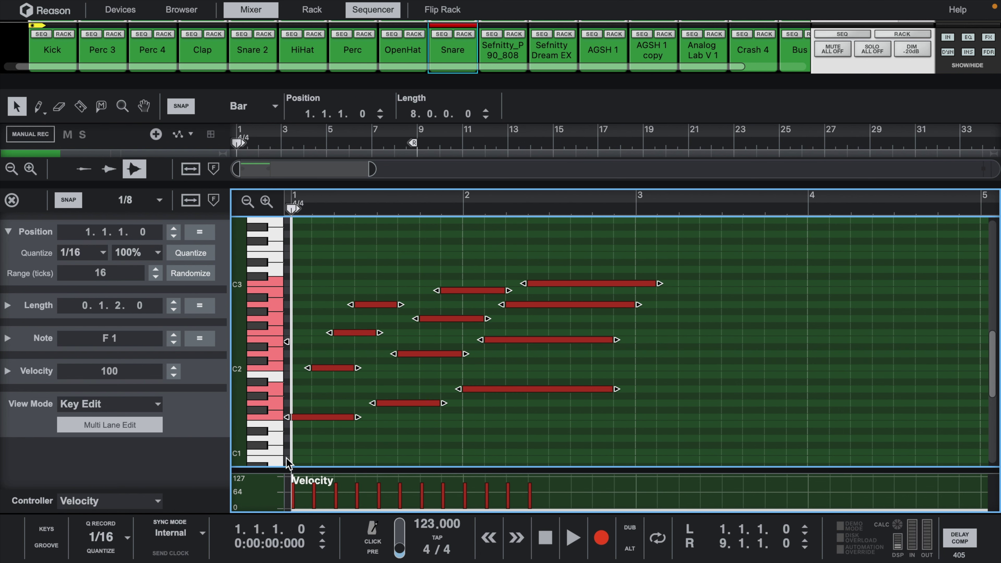
drag(670, 416, 650, 418)
click(764, 335)
- Rework the copied phrase's ending: shorten its last A2 to an eighth and finish with D3, C3 and B2 descending a beat apart
scroll(797, 292, right, 5)
drag(802, 281, 838, 301)
drag(873, 295, 911, 295)
click(848, 316)
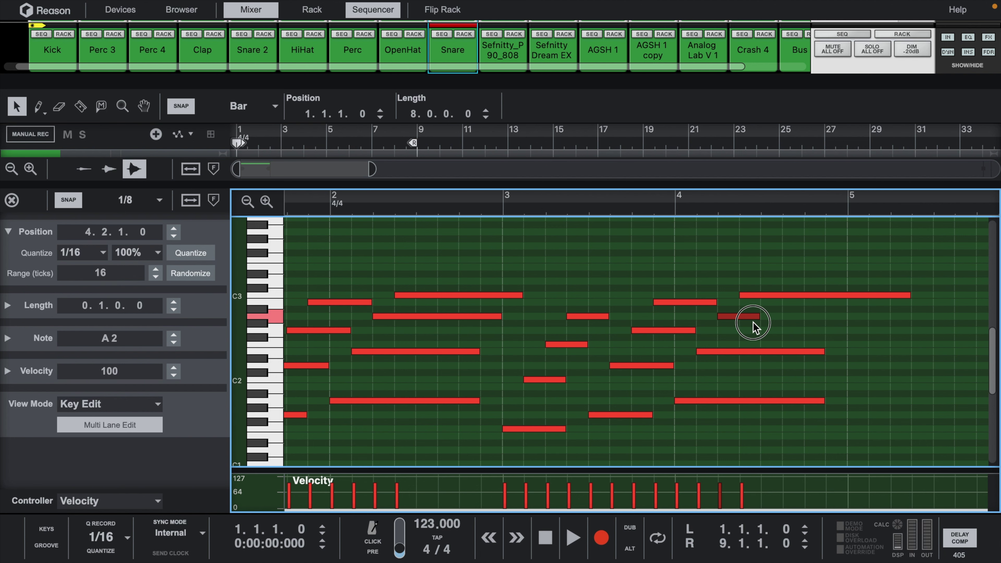
drag(748, 294, 794, 296)
drag(794, 297, 845, 302)
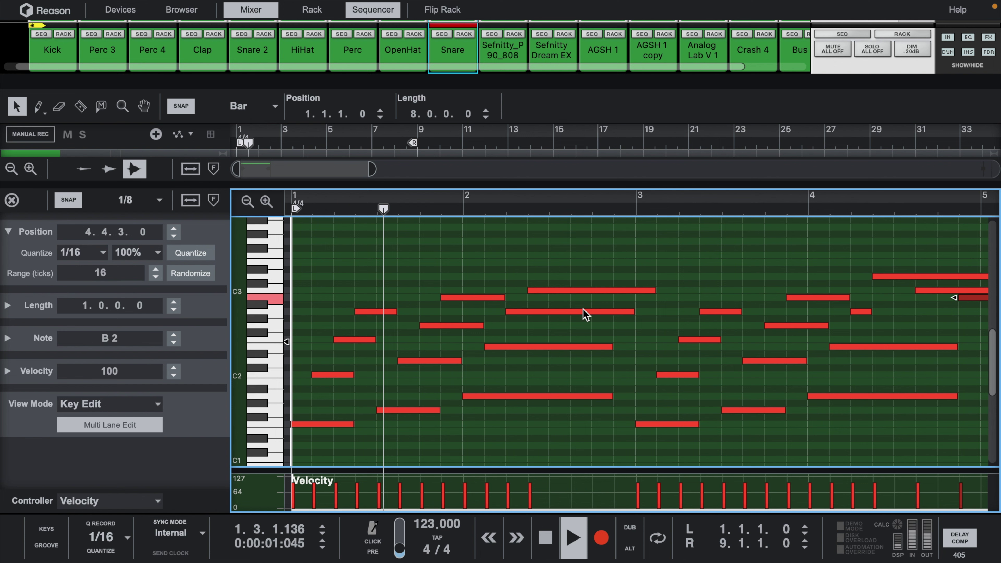
key(space)
- Shorten the closing D3, C3 and B2 notes to 0.1.2.0, with the B2 trimmed to end at bar 5
drag(535, 210, 584, 154)
key(space)
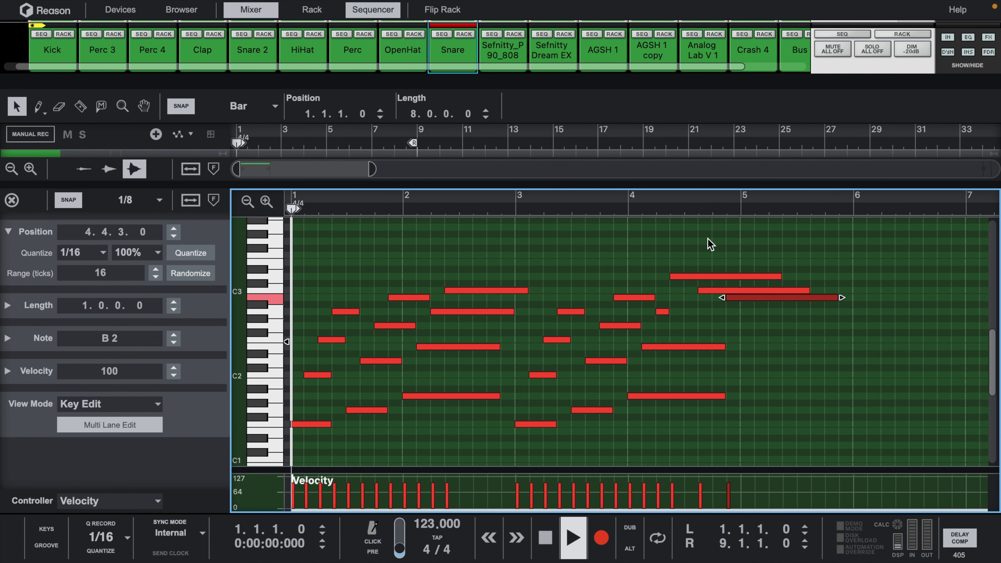
drag(711, 247, 763, 303)
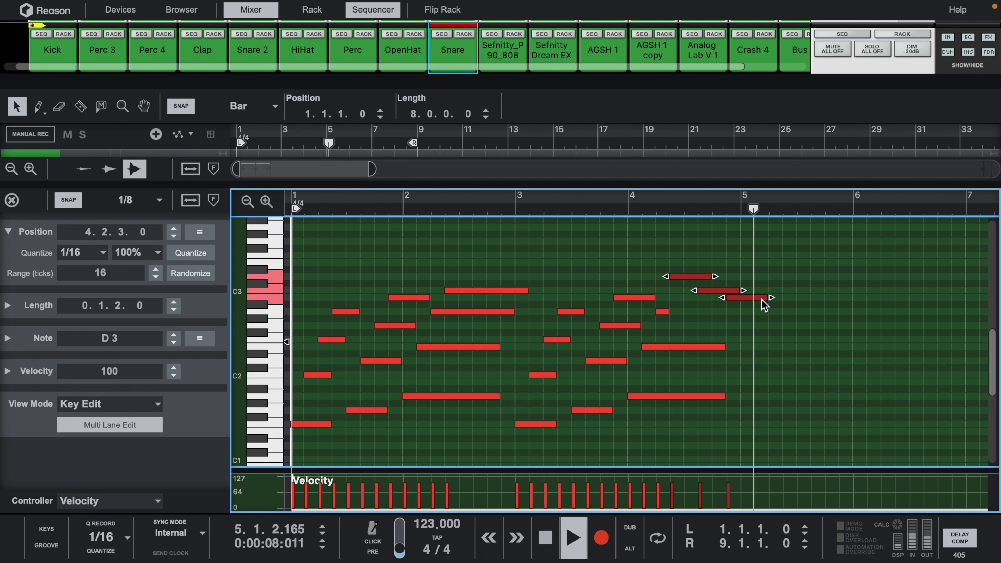
key(space)
drag(763, 299, 738, 298)
- Duplicate the complete four-bar pattern to bar 5 and play the eight bars
drag(791, 245, 295, 470)
key(super+d)
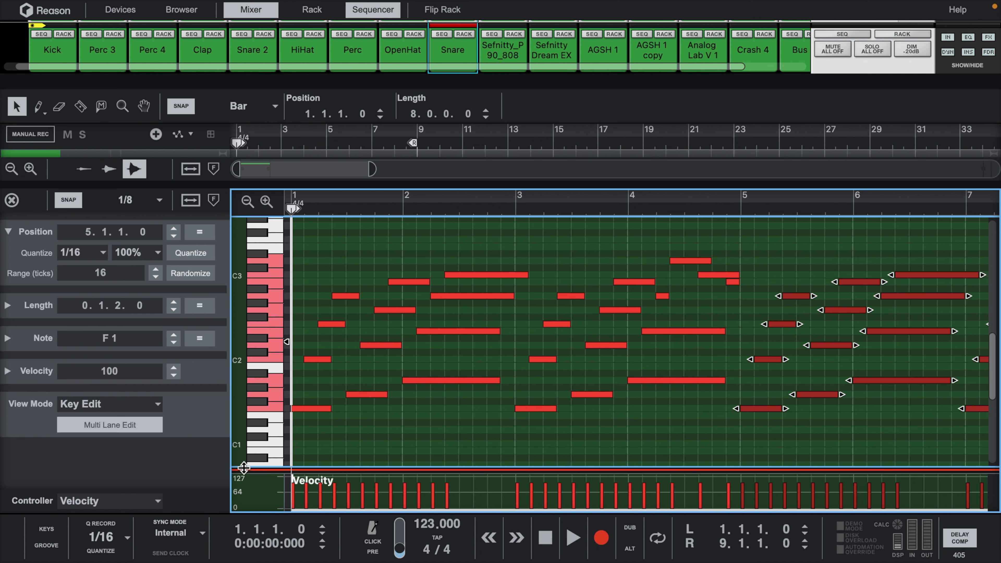
drag(513, 200, 511, 177)
click(503, 239)
key(space)
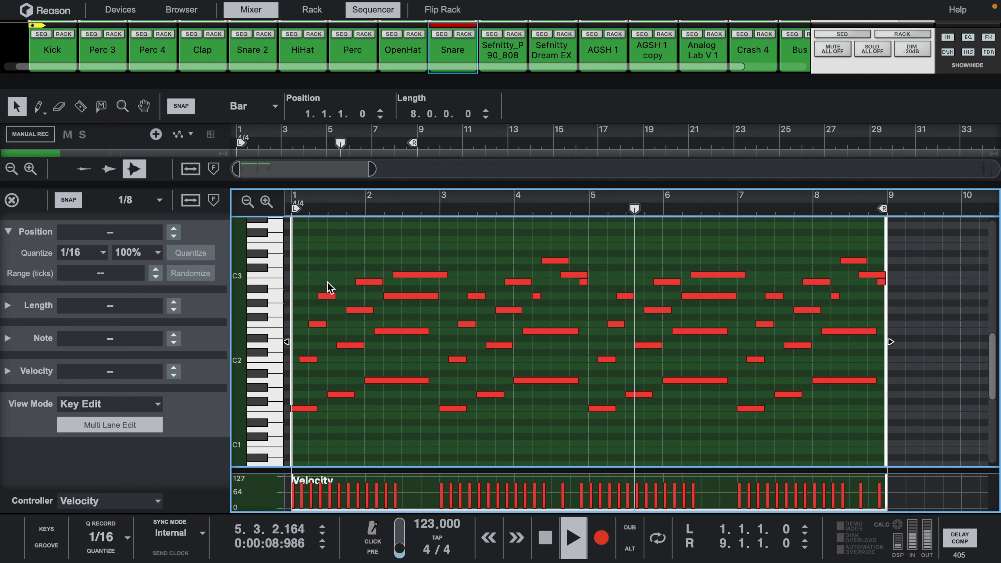
- Randomize the velocity of all notes in the clip by 20% and play the result
drag(299, 250, 883, 414)
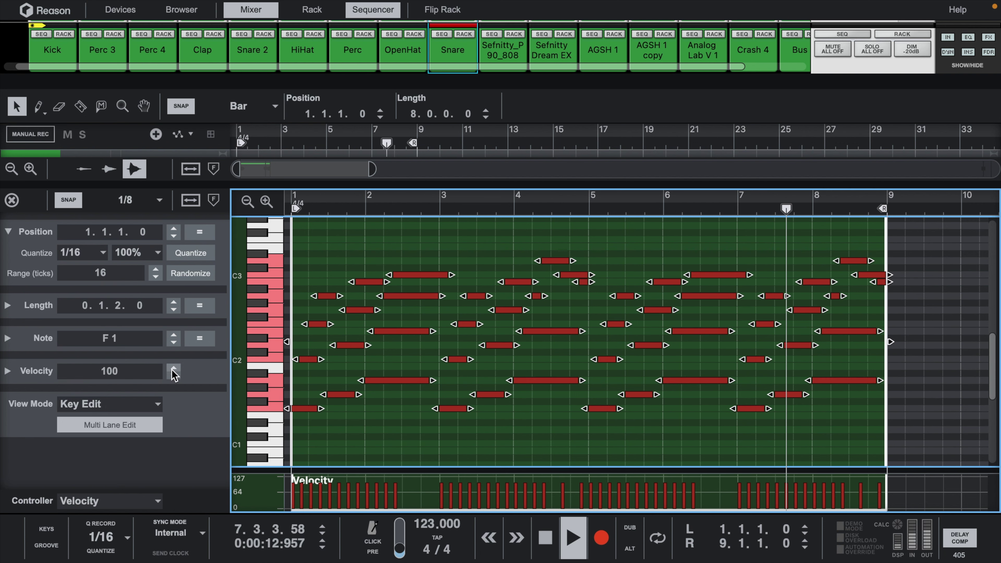
click(8, 371)
click(187, 412)
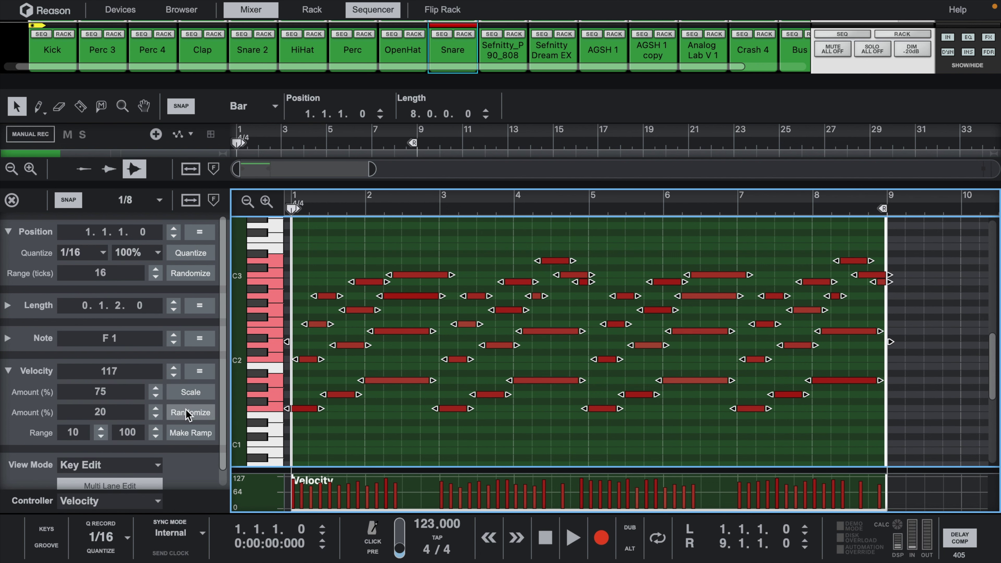
click(405, 433)
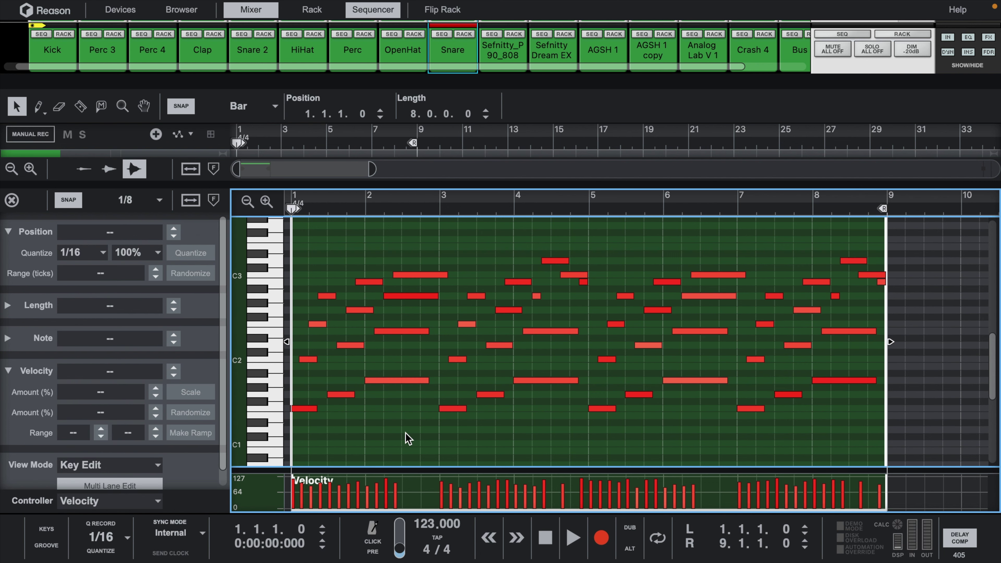
key(space)
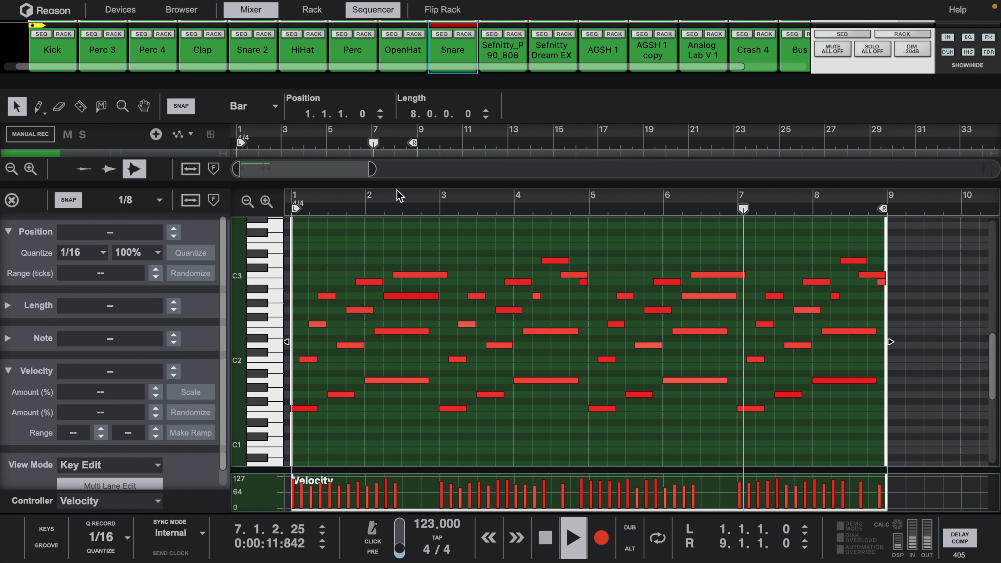
- Create a note clip at bar 1 on the AGSH 1 track, extend it to eight bars and open it in an enlarged note editor
click(410, 189)
drag(412, 184, 400, 338)
key(space)
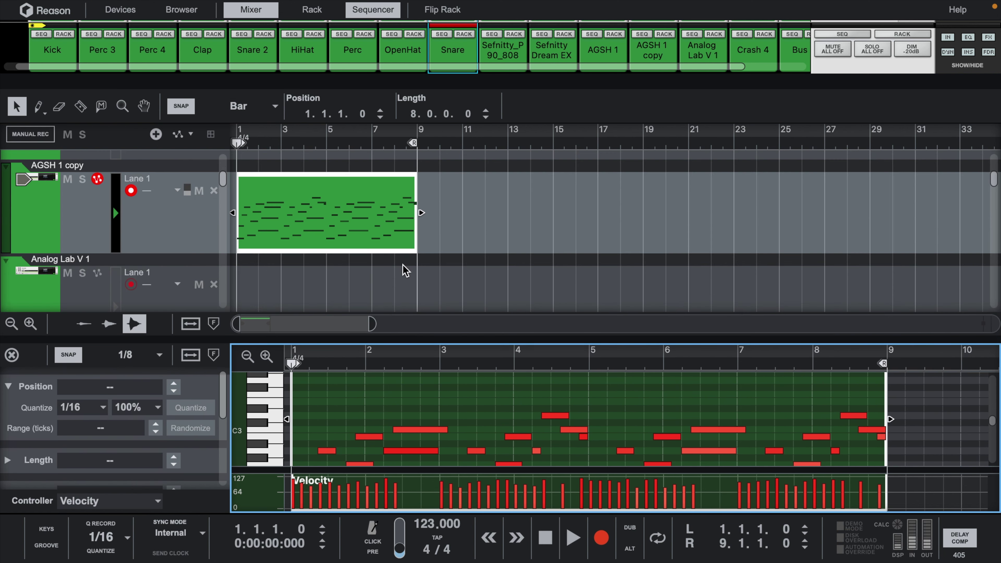
scroll(276, 220, up, 5)
scroll(275, 220, down, 1)
double_click(252, 223)
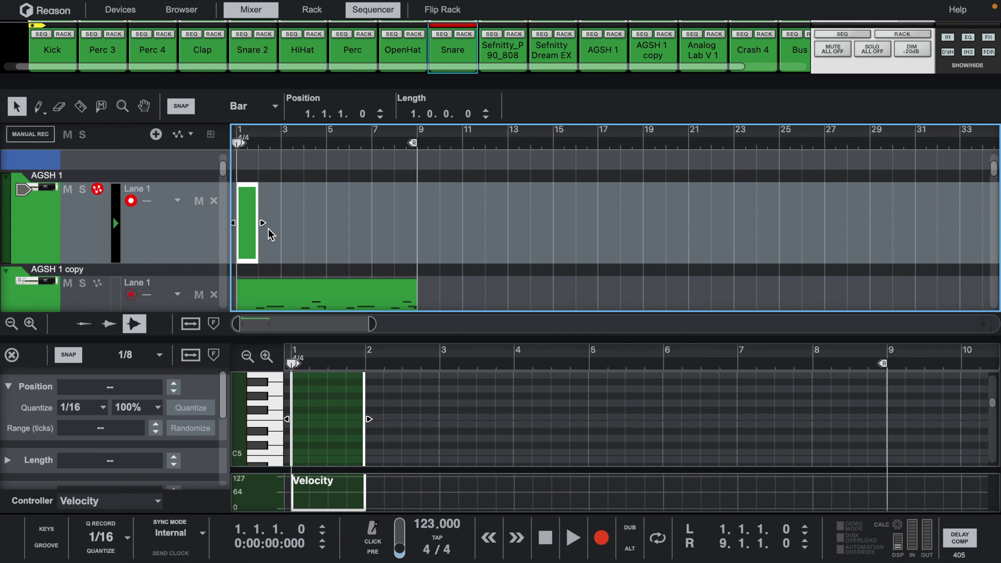
drag(263, 224, 420, 229)
drag(372, 325, 288, 321)
double_click(375, 233)
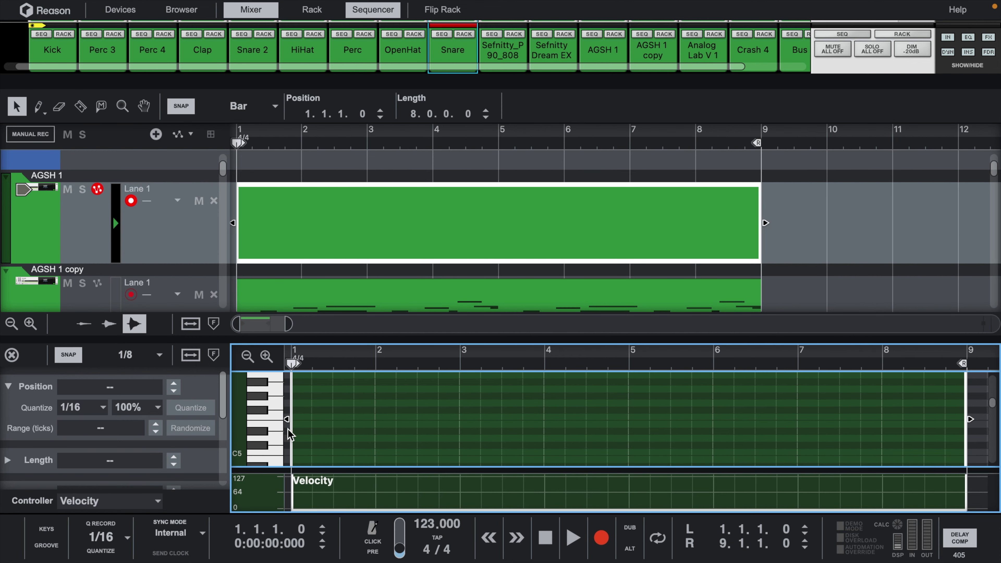
drag(340, 340, 336, 166)
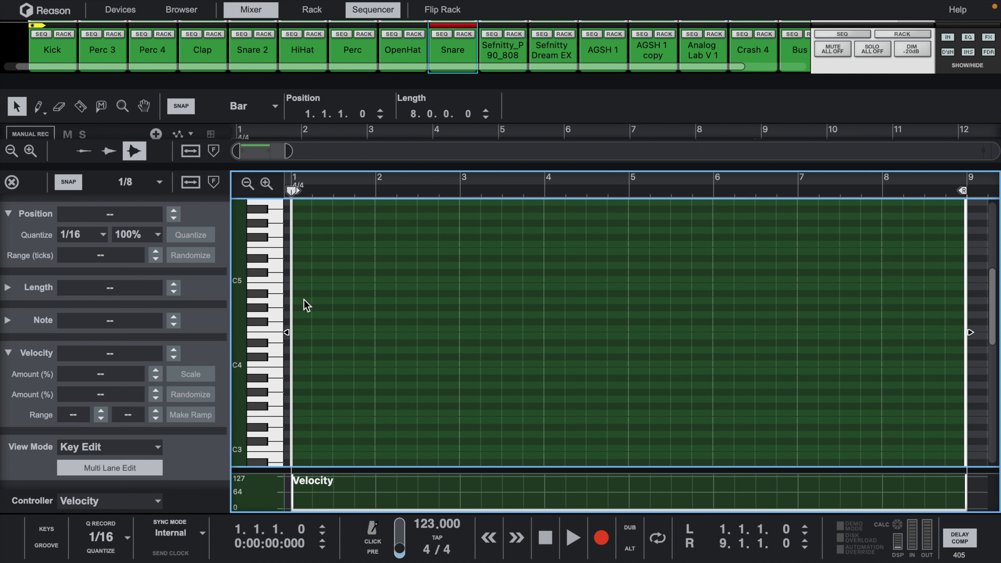
- Draw a bar of consecutive eighth notes, A4, E4, G4, E4, B4, E4, G4, E4, from bar 1 and play them back
click(428, 192)
key(shift+Return)
drag(409, 177, 404, 215)
key(w)
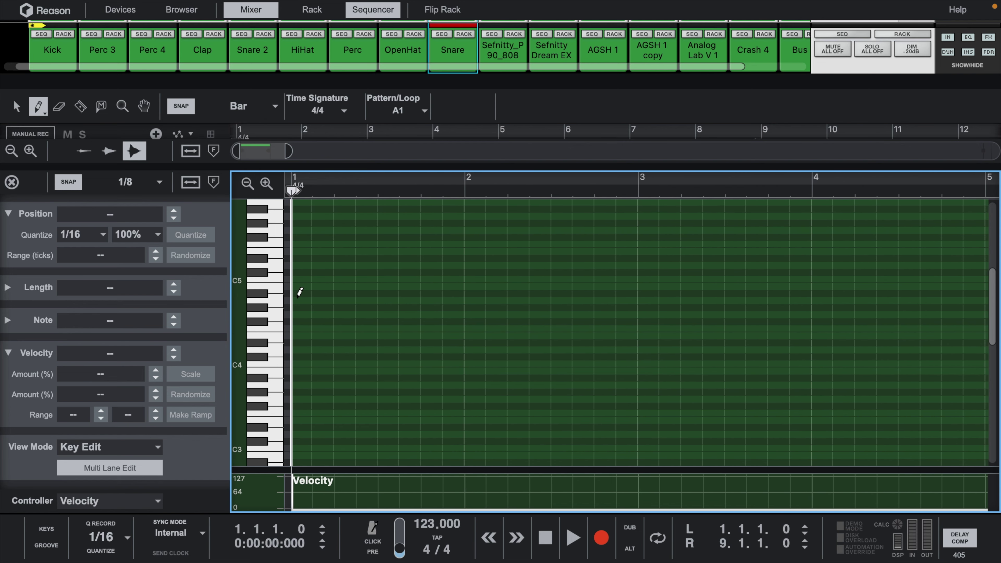
click(298, 300)
click(321, 336)
click(343, 314)
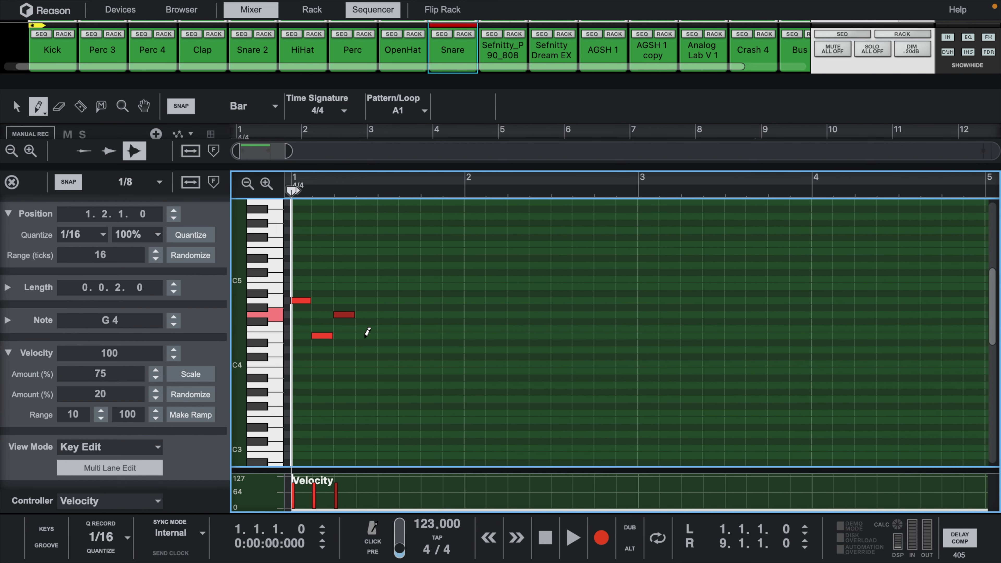
click(434, 315)
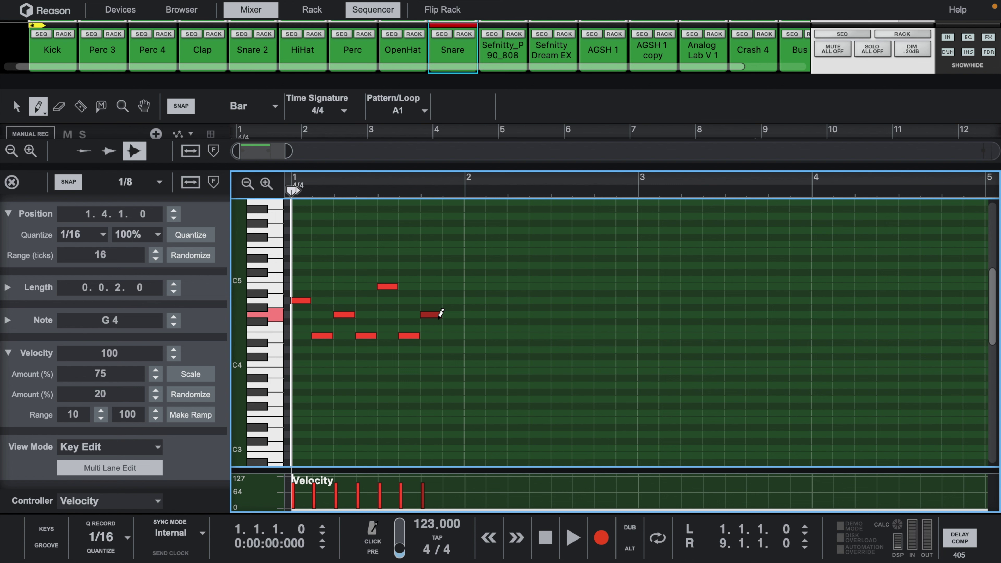
click(453, 336)
key(space)
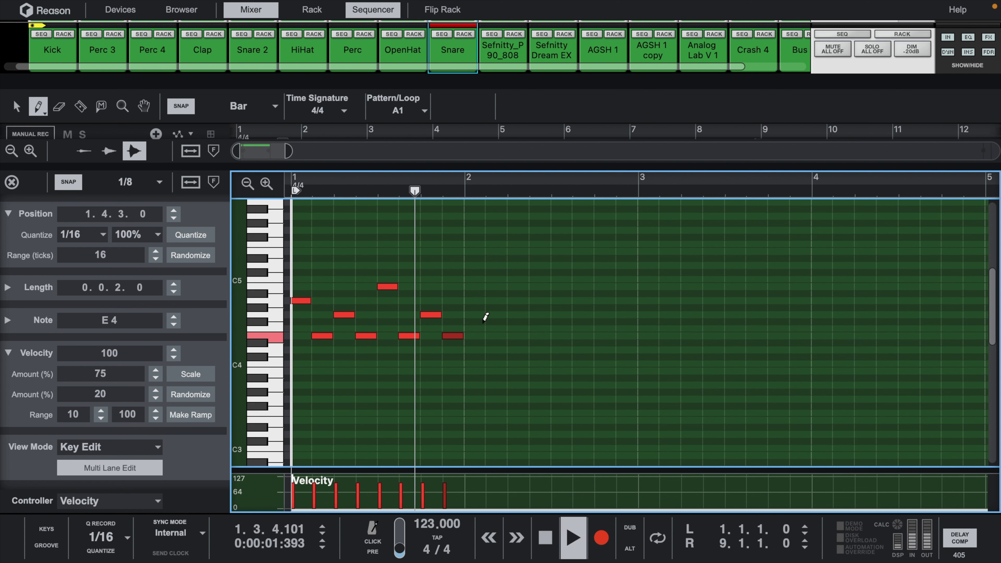
key(space)
key(space)
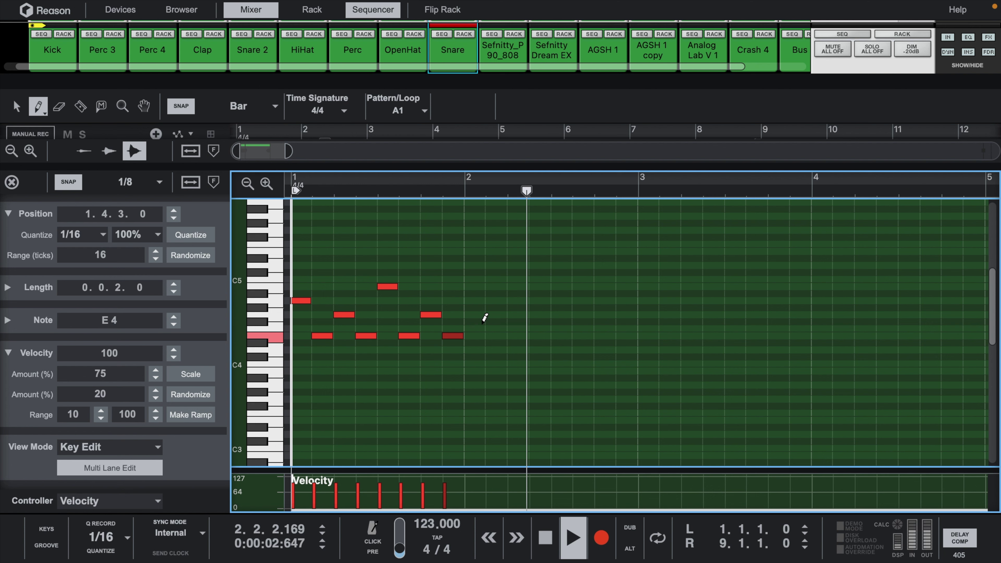
key(space)
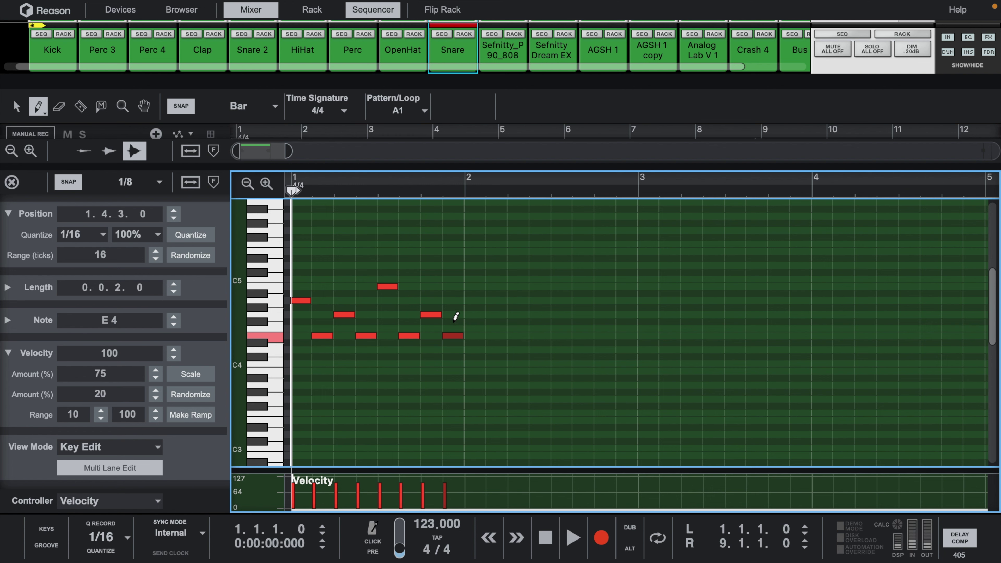
- Complete bar 2 of the melody with an eighth-note A4, one-beat E4 and D4 notes and a 0.1.2.0 E4, and play it back
click(473, 300)
key(space)
mouse_move(493, 335)
mouse_down()
mouse_move(537, 331)
mouse_move(568, 350)
mouse_move(622, 334)
mouse_up()
key(q)
key(space)
key(w)
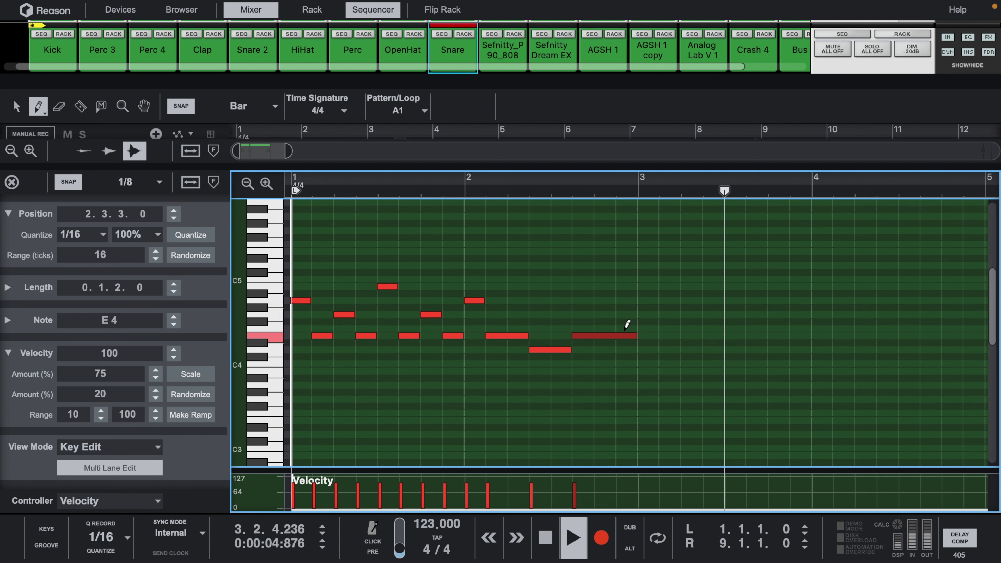
key(space)
- Duplicate the full two-bar melody so the copy starts at bar 3
key(q)
drag(683, 261, 271, 377)
key(super+d)
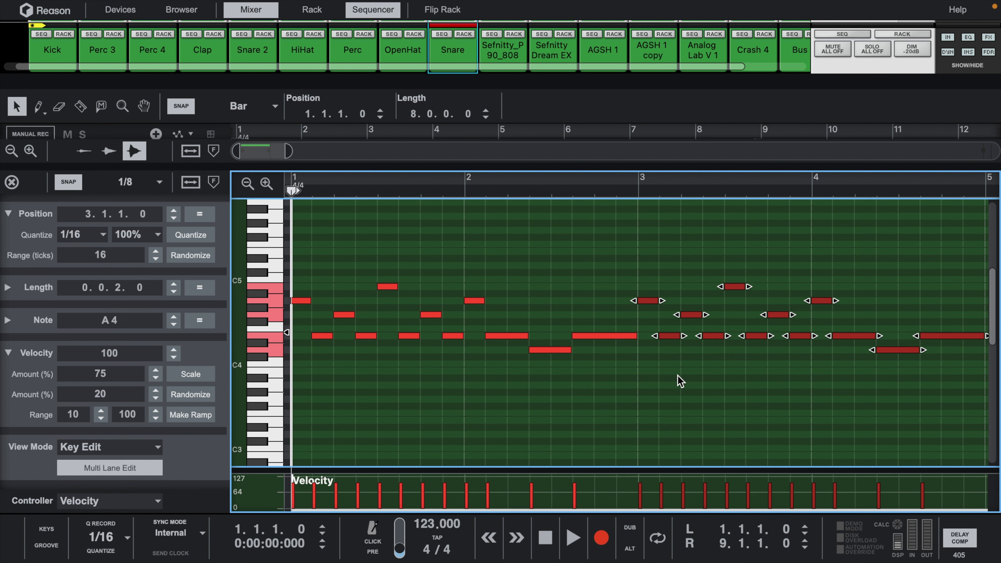
- Delete the D4 note near the end of the copied melody in bar 4 and play the melody
click(864, 363)
double_click(895, 346)
key(super+z)
double_click(895, 350)
key(space)
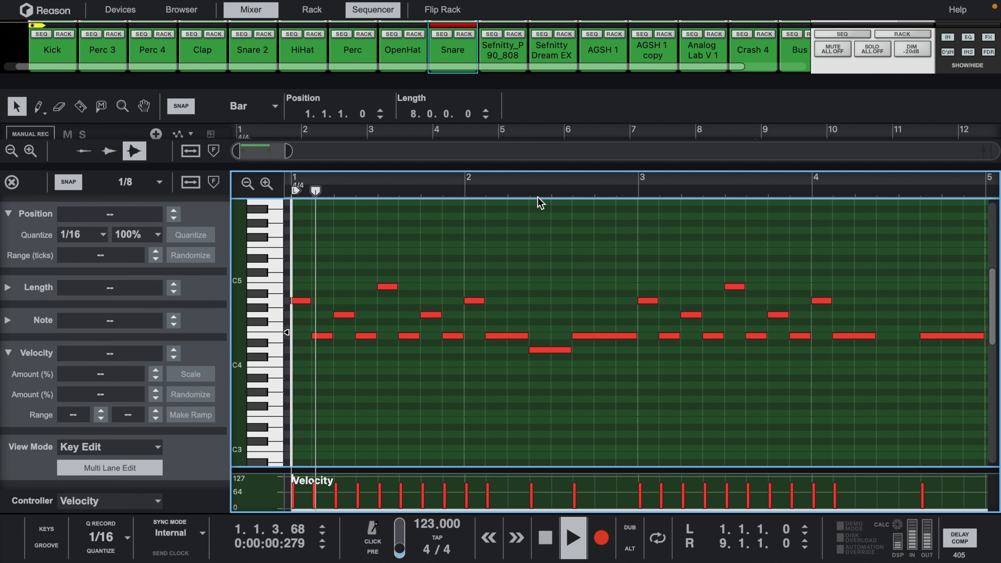
drag(545, 177, 532, 128)
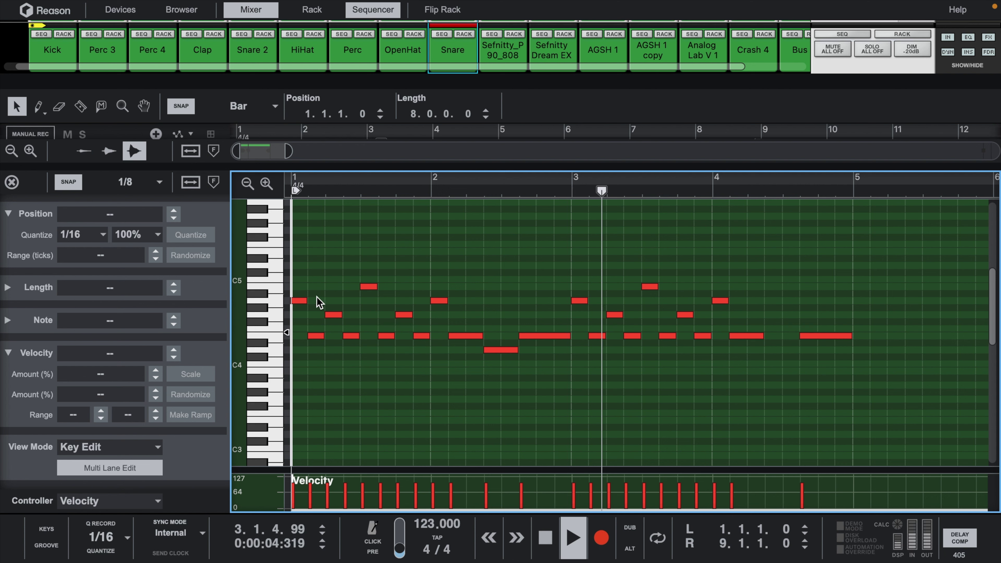
- Lengthen the melody's opening A4 note to about 0.0.3.47 with snap off and play the melody back
click(306, 301)
drag(311, 301, 314, 302)
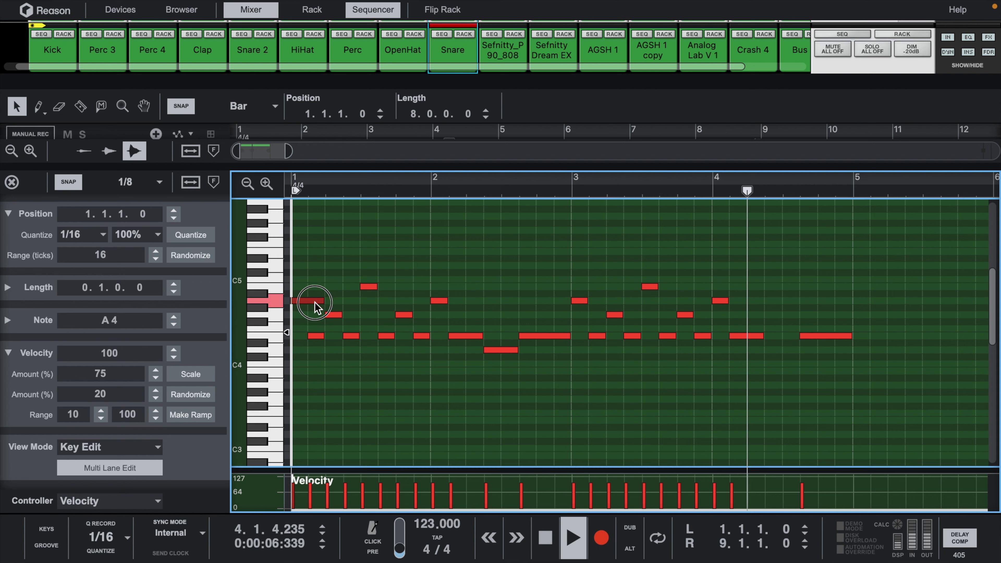
key(space)
key(space)
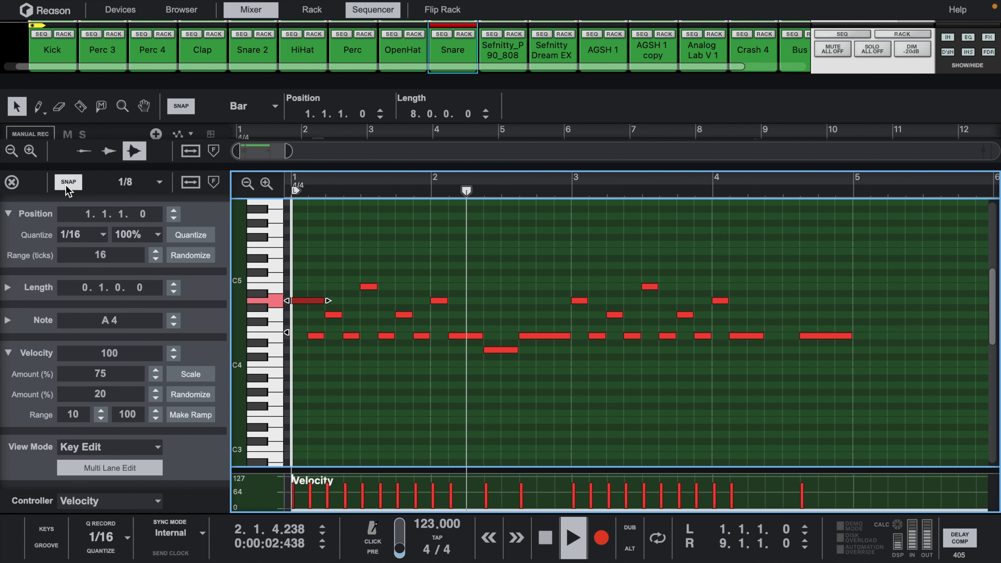
drag(329, 300, 322, 300)
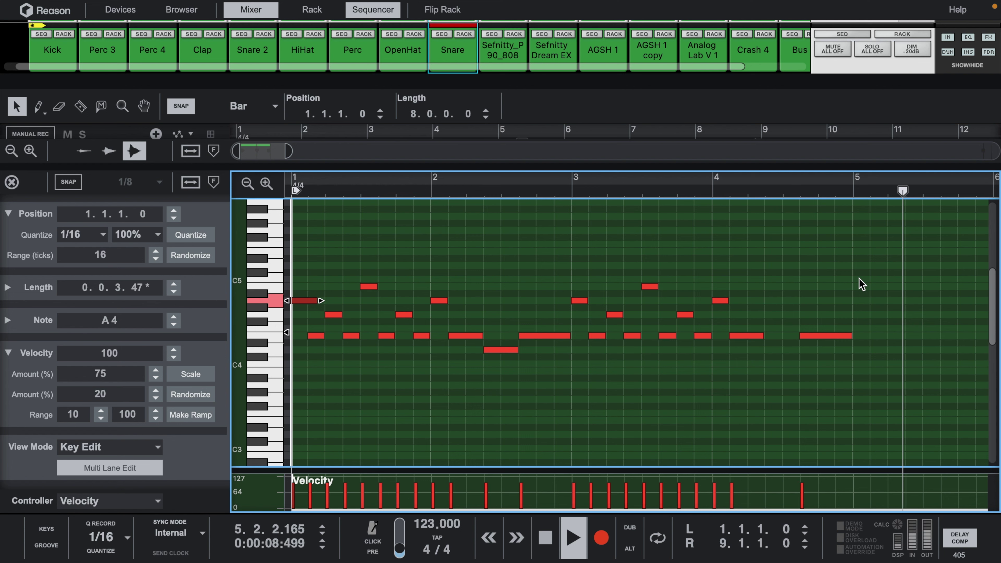
key(space)
key(space)
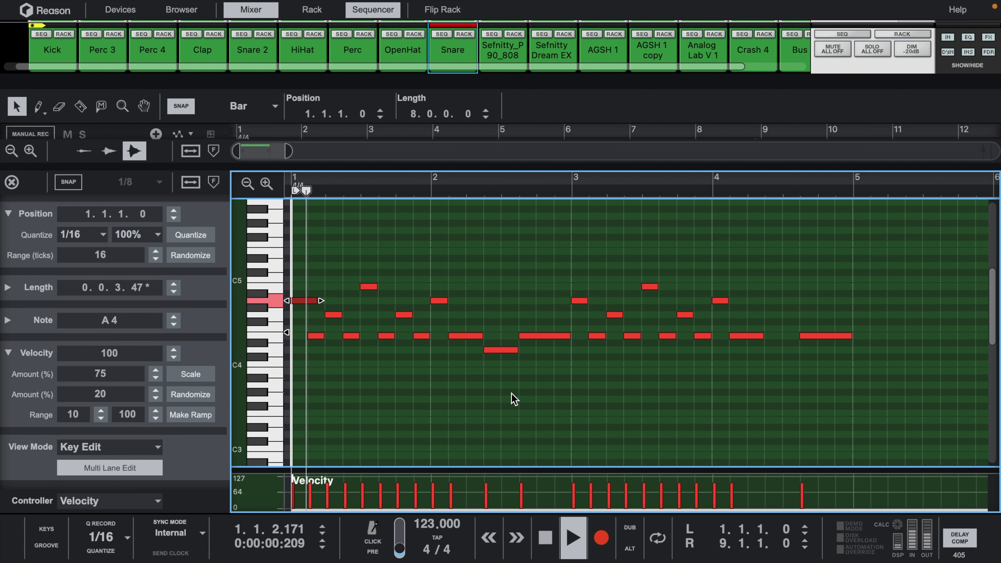
key(space)
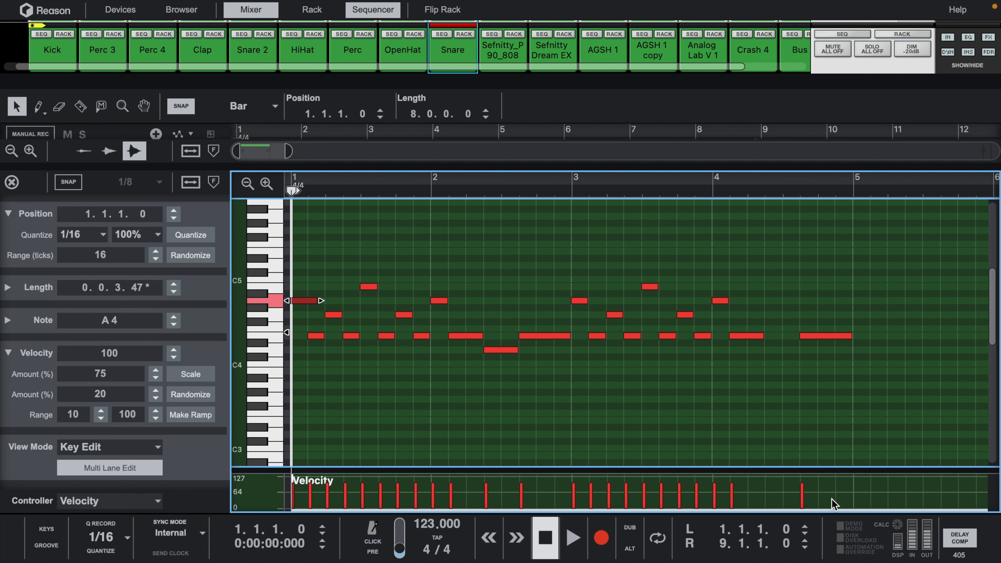
- Randomize the velocities of all melody notes by 20% and play the melody back
drag(884, 246, 197, 390)
click(197, 392)
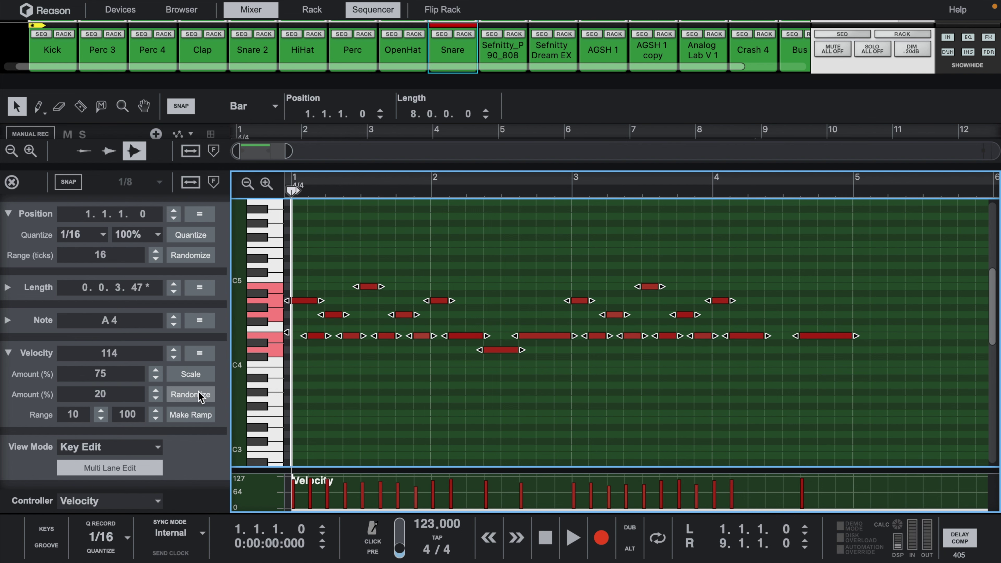
drag(837, 480, 221, 481)
double_click(107, 355)
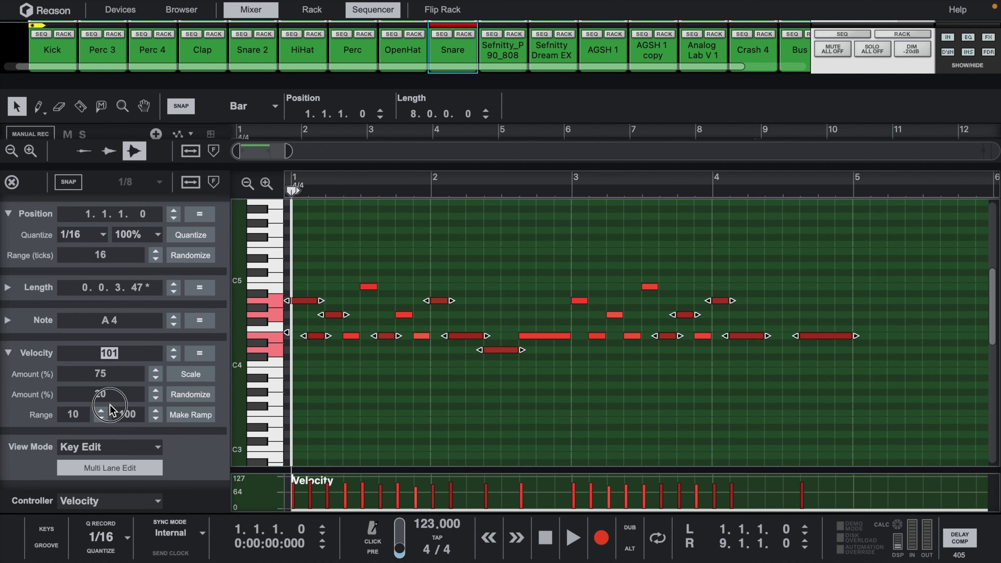
click(496, 262)
key(space)
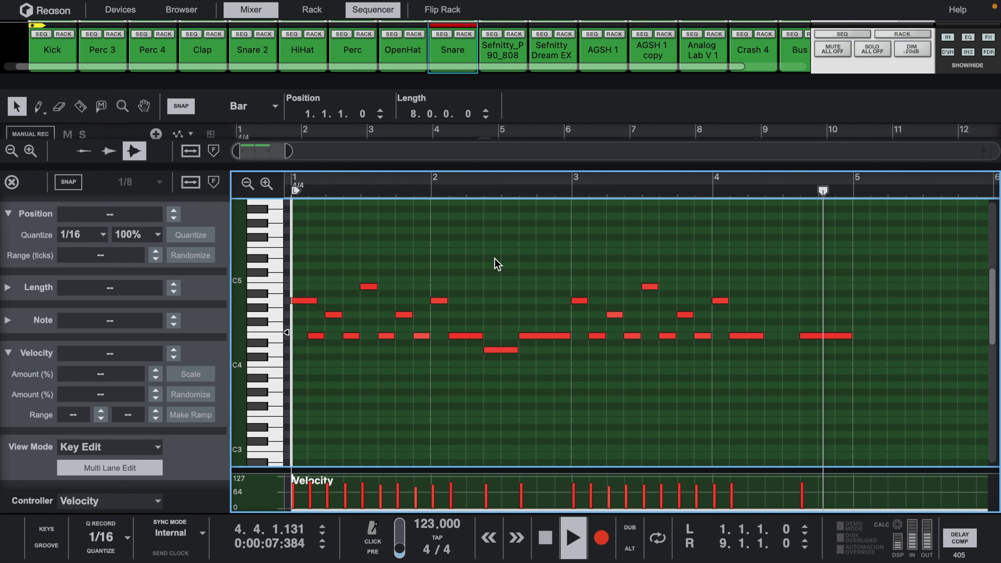
key(space)
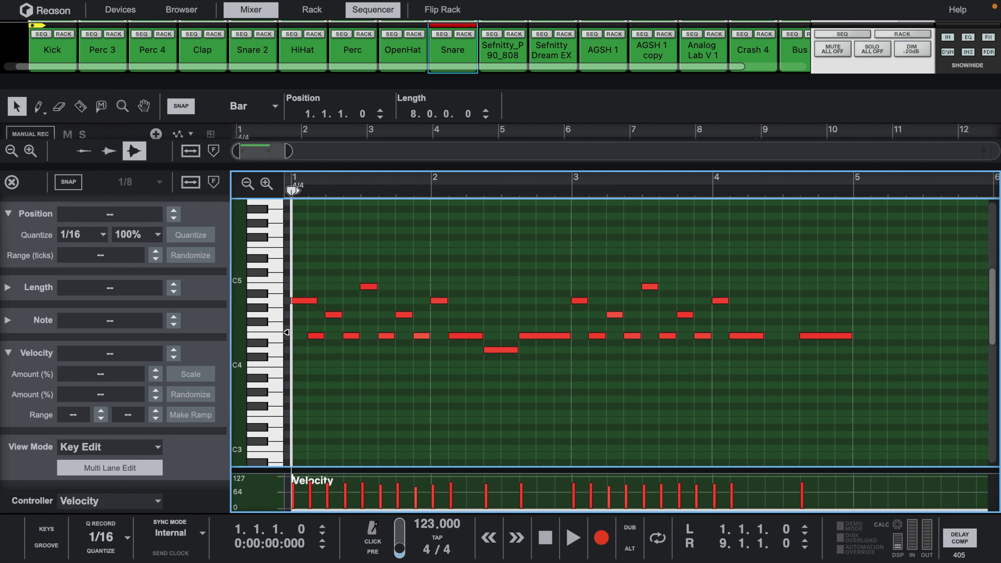
- Close the note editor and draw an eight-bar clip from bar 1 on the Analog Lab V 1 track
click(12, 182)
drag(242, 415, 684, 416)
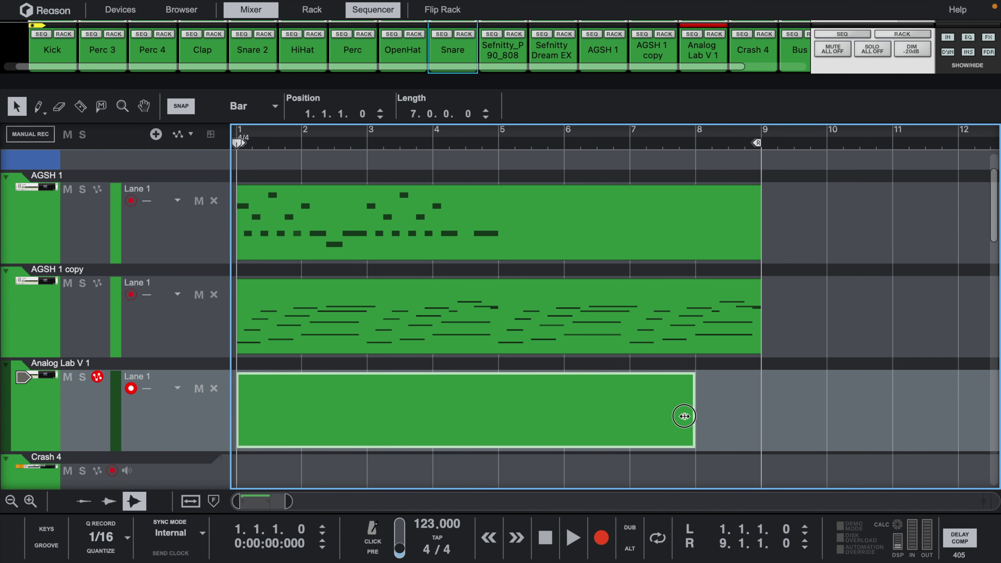
drag(685, 417, 759, 416)
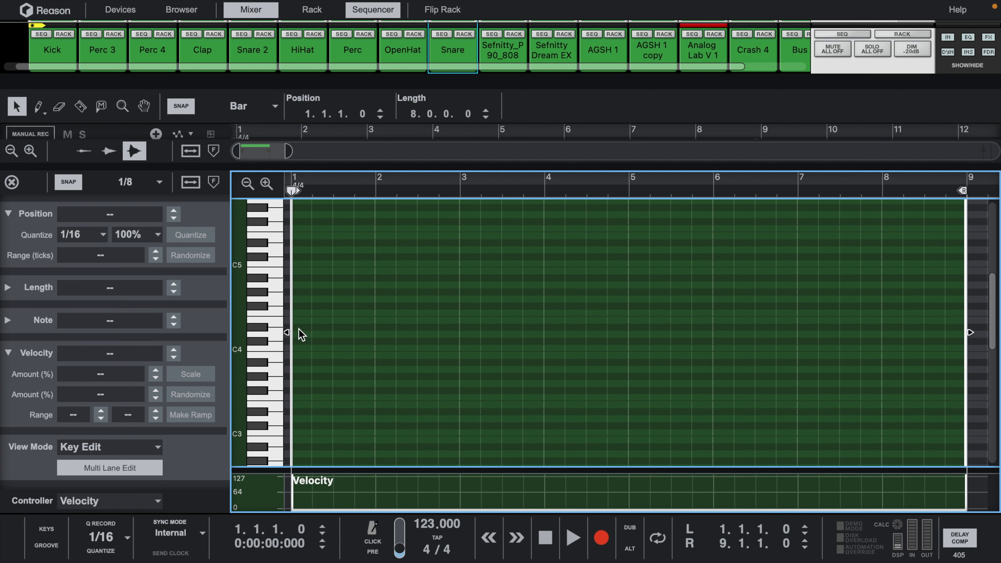
- Try an eighth-note G4 followed by a 0.3.2.0 A4 in bar 1, play them back and delete both
click(294, 301)
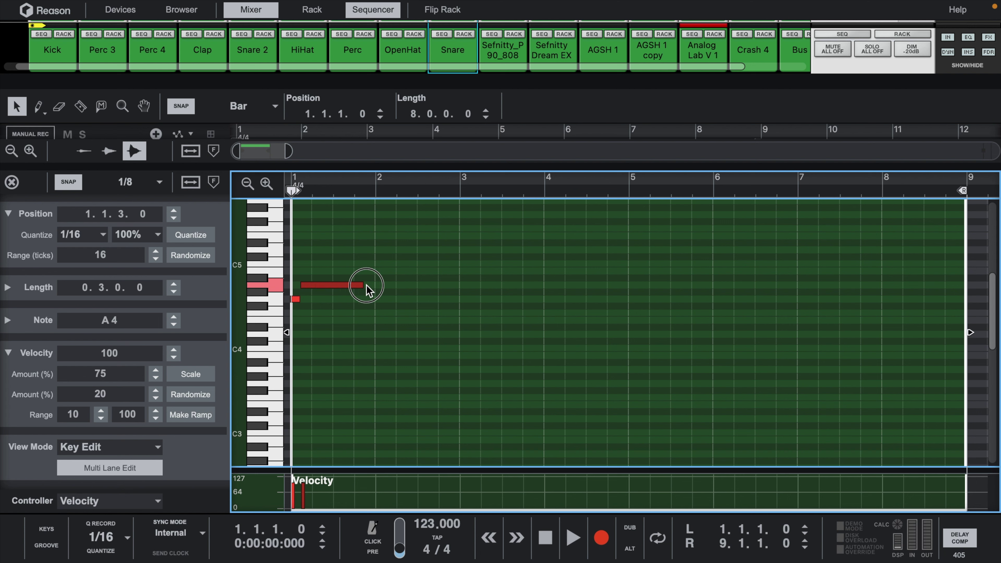
drag(366, 286, 375, 286)
key(space)
key(space)
key(space)
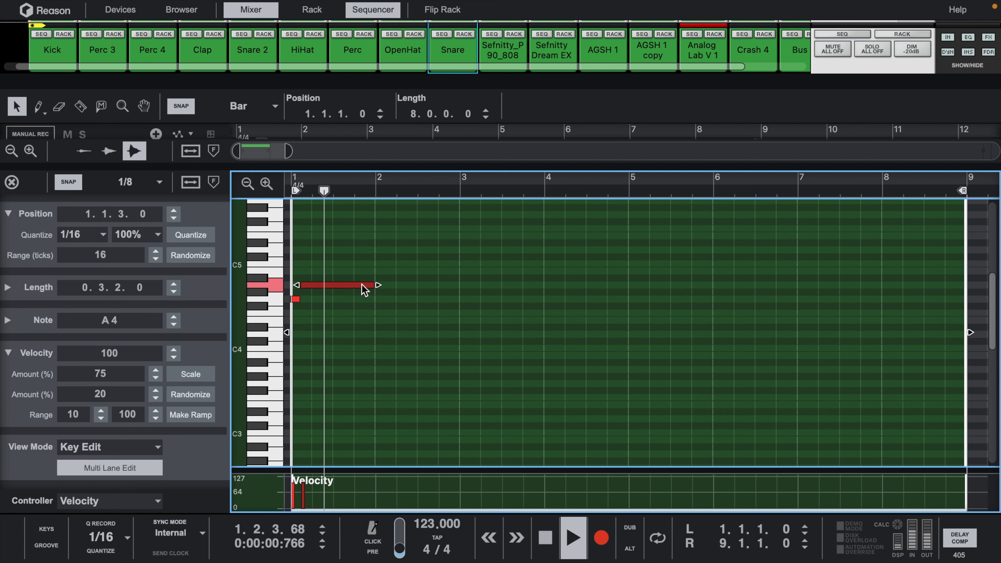
key(space)
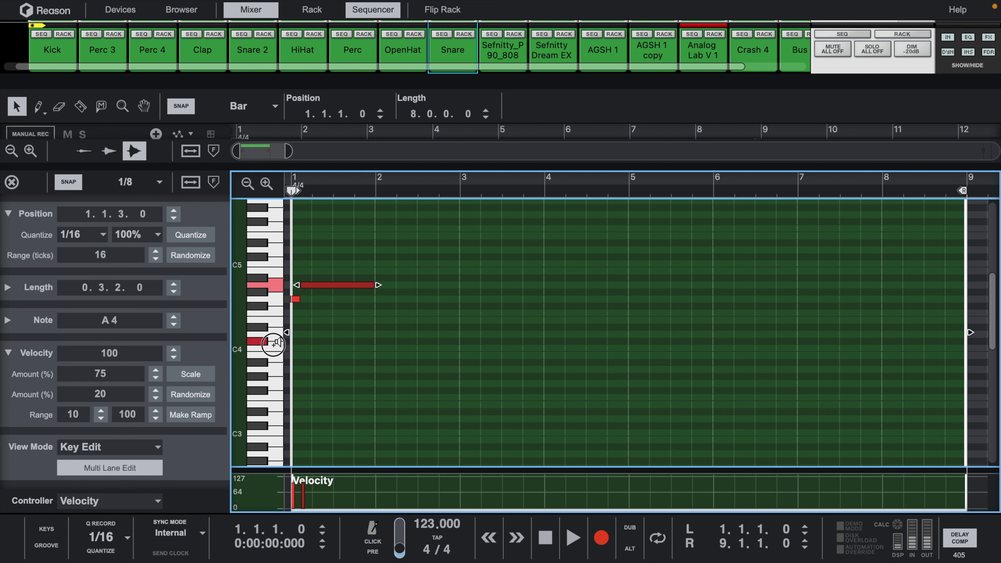
click(306, 319)
drag(289, 325, 291, 324)
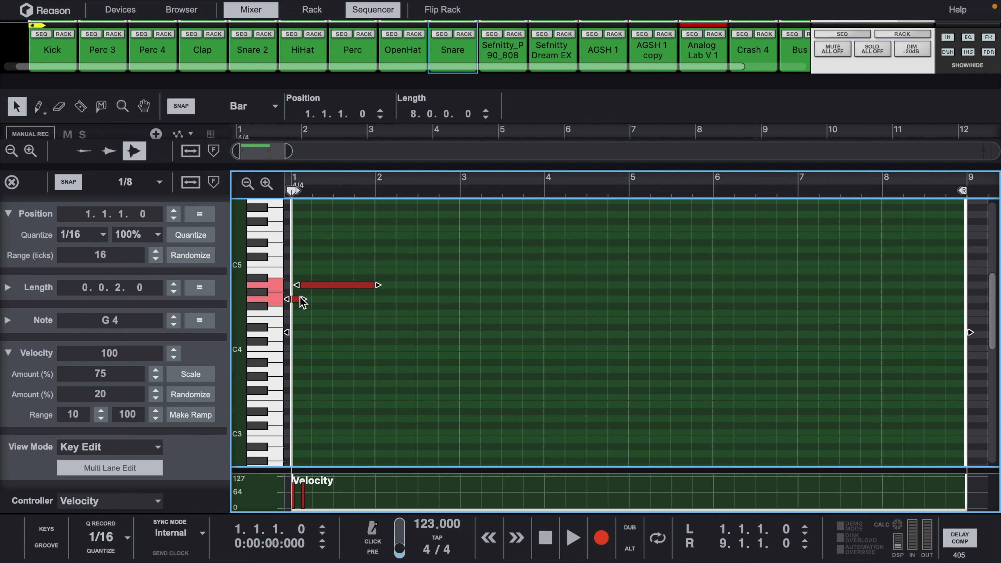
key(Delete)
- Try an eighth-note G3 followed by a 0.3.0.0 A3 in bar 1, play them back and delete both
scroll(295, 346, down, 3)
click(259, 409)
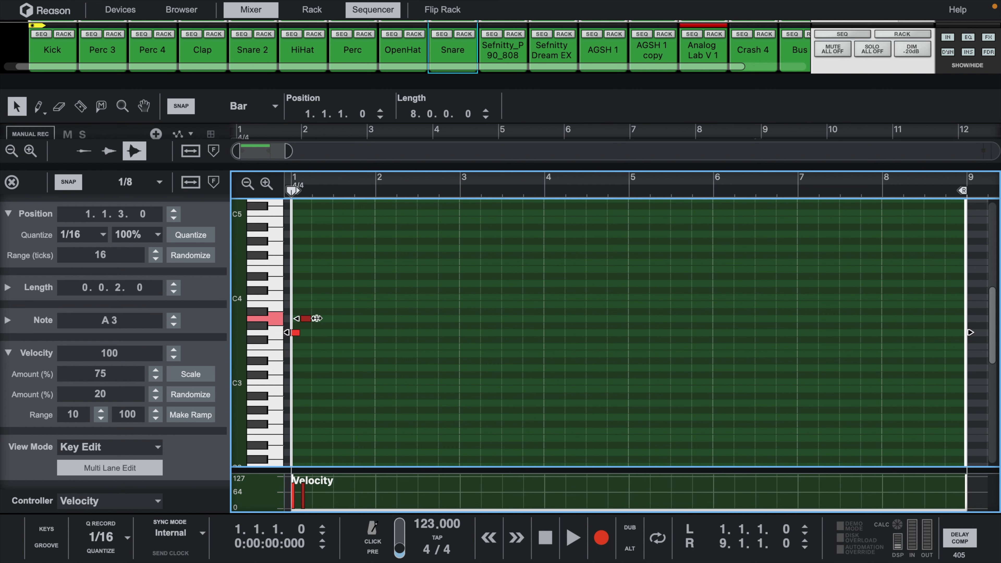
drag(317, 319, 362, 322)
key(space)
key(space)
key(space)
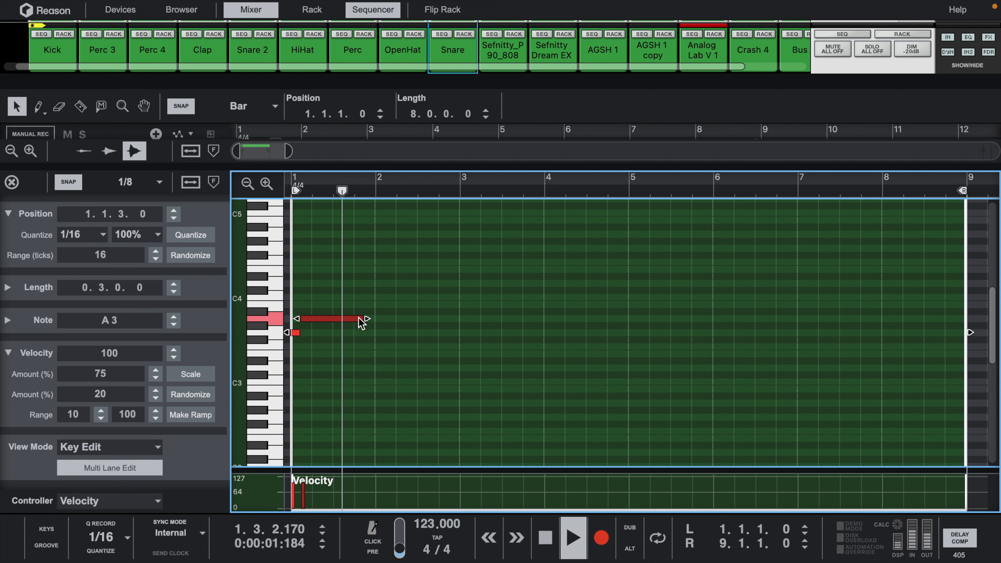
key(space)
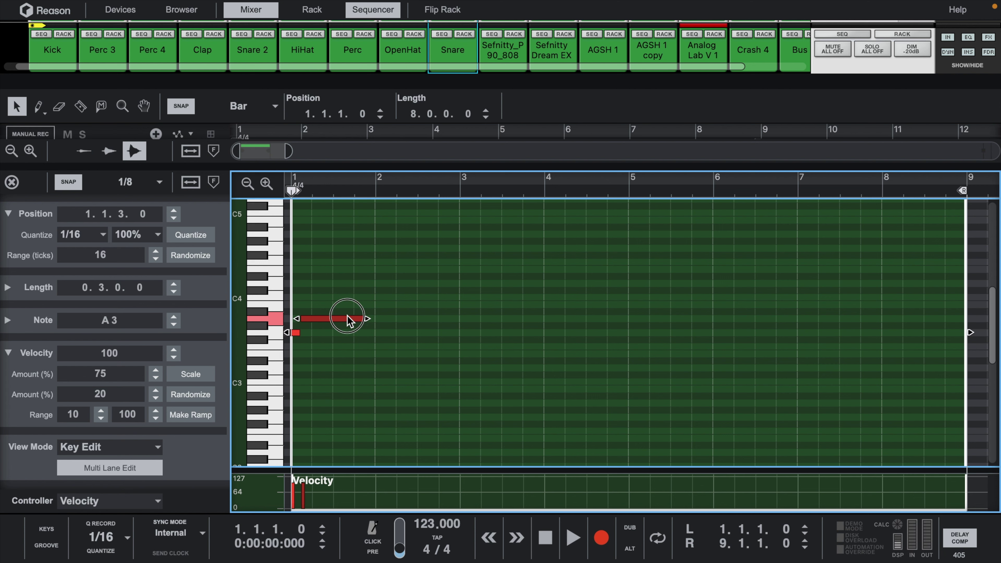
key(Delete)
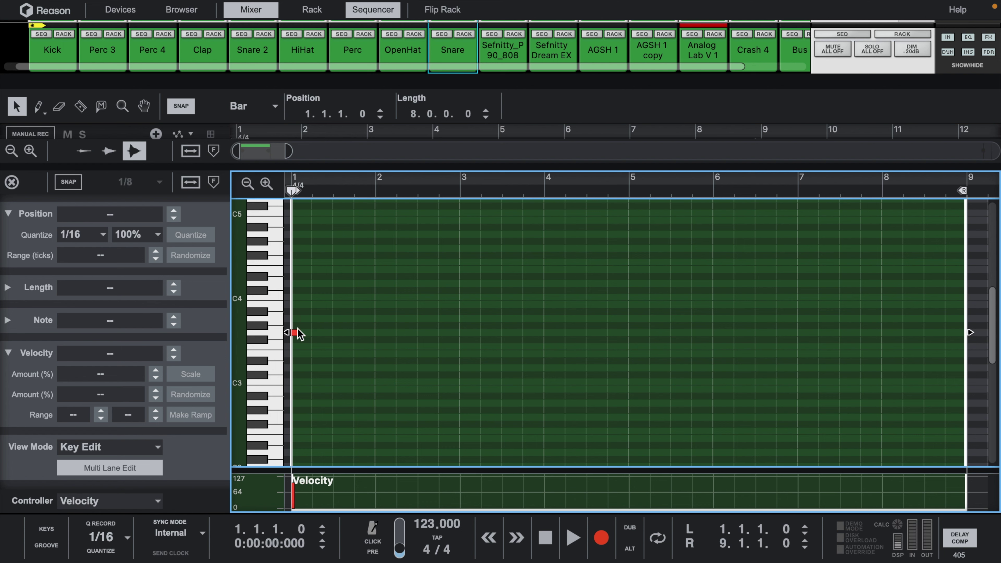
double_click(296, 332)
- With snap off, draw a short G3, a long A3, a short D3 before bar 2 and an E3 of about 0.3.2.195, and play them
key(w)
click(295, 333)
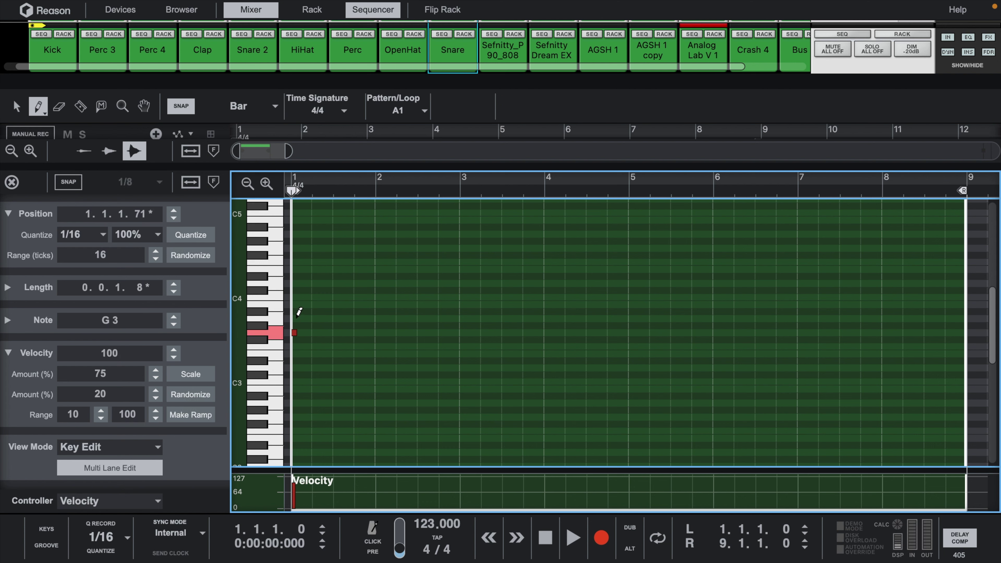
drag(297, 318, 369, 320)
click(370, 368)
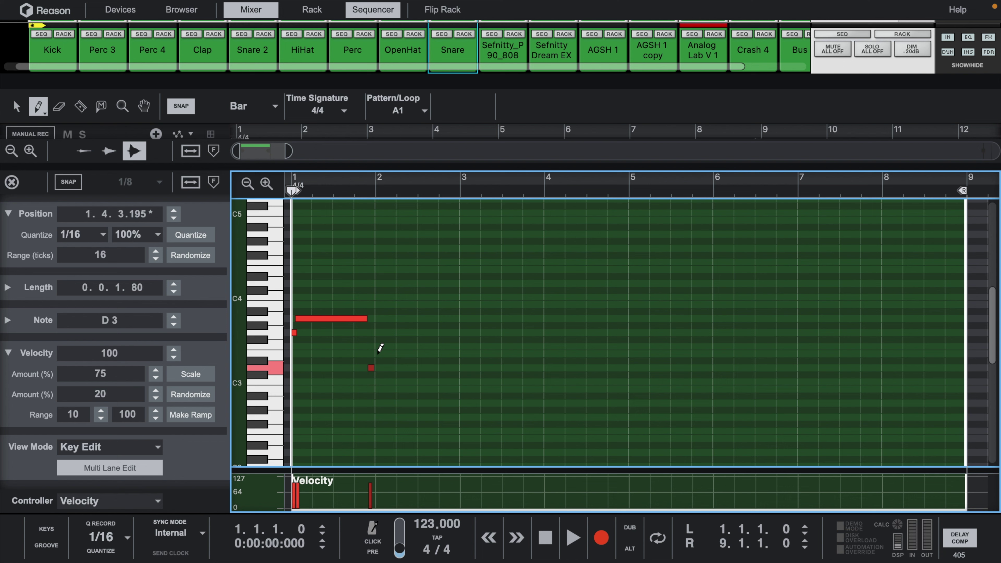
drag(377, 353, 458, 353)
key(space)
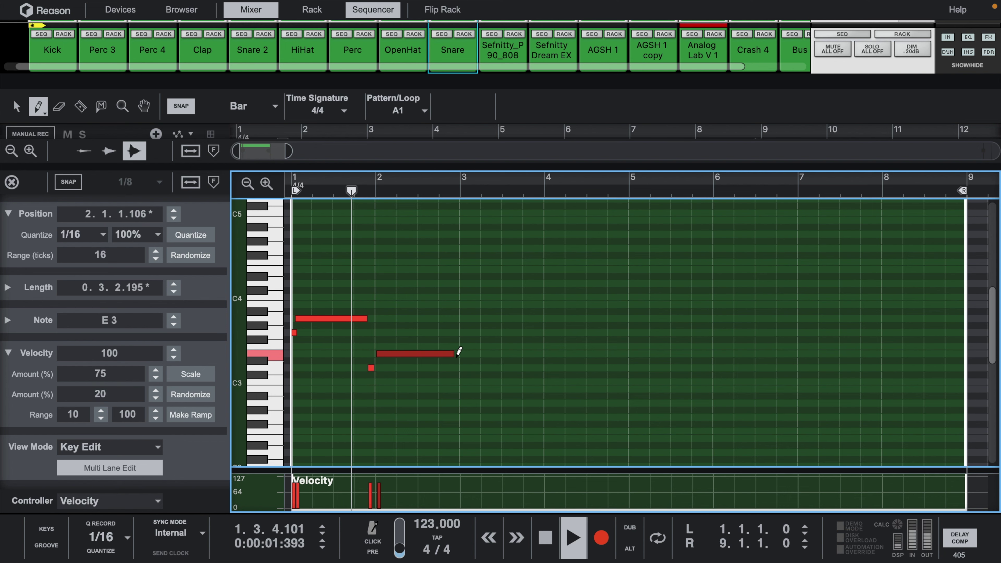
key(space)
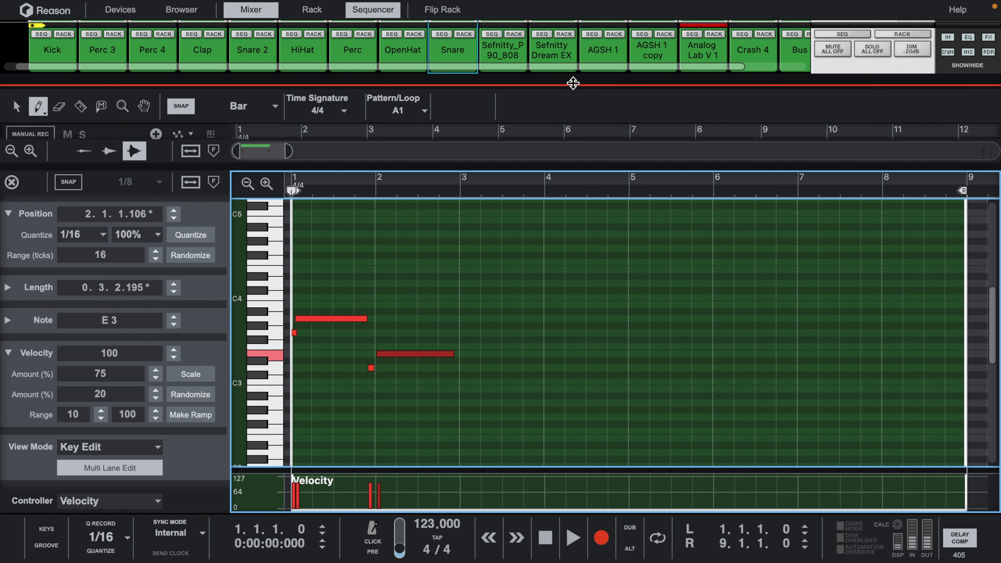
- Enlarge the mixer and set the Analog Lab V 1 channel level to -18.06 dB during playback
drag(573, 83, 575, 269)
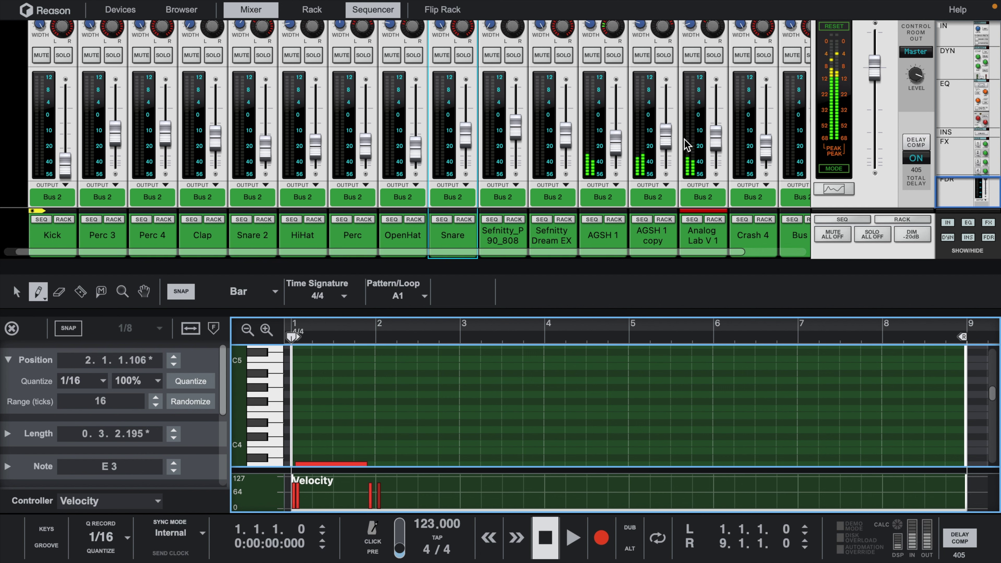
click(655, 150)
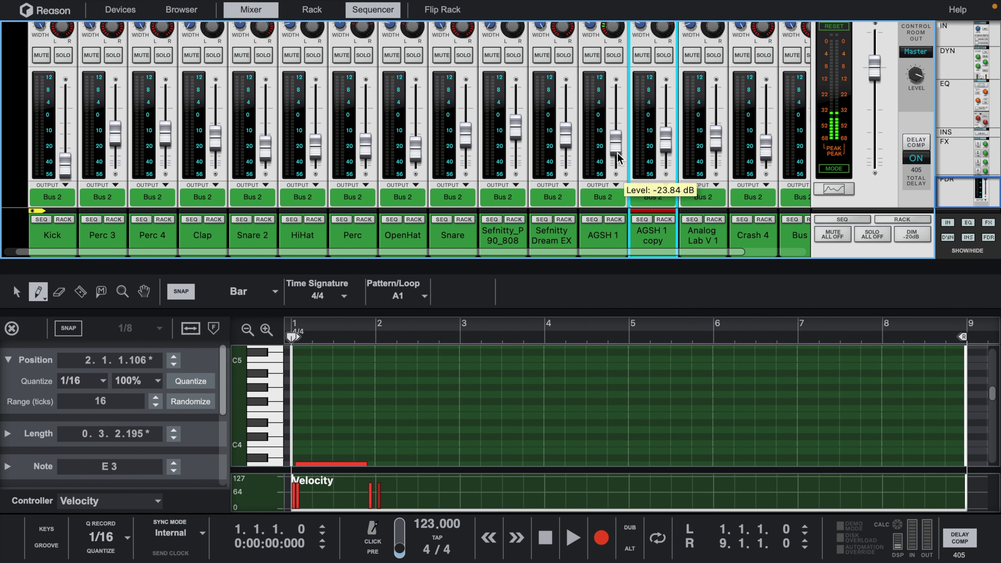
key(space)
click(715, 138)
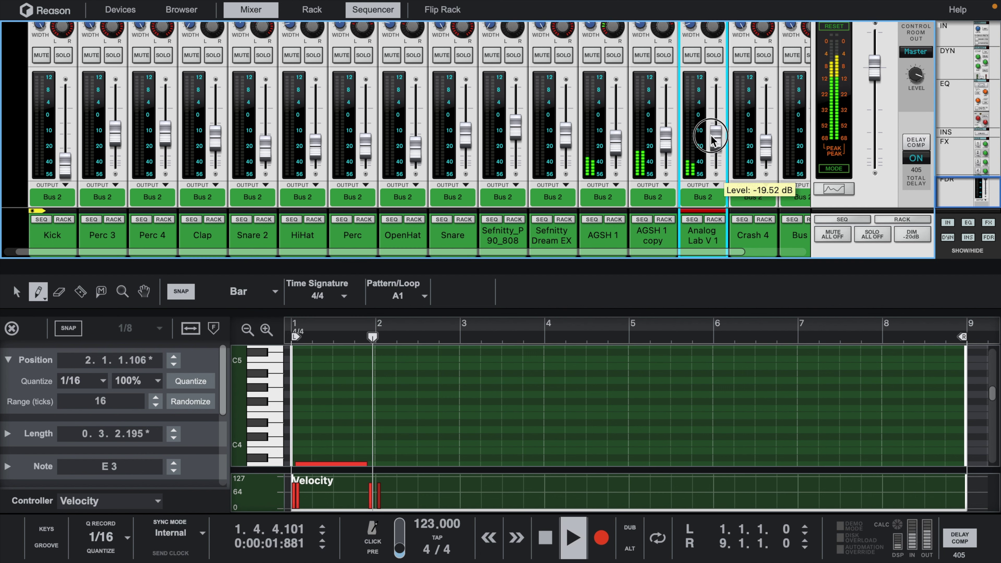
drag(719, 140, 719, 139)
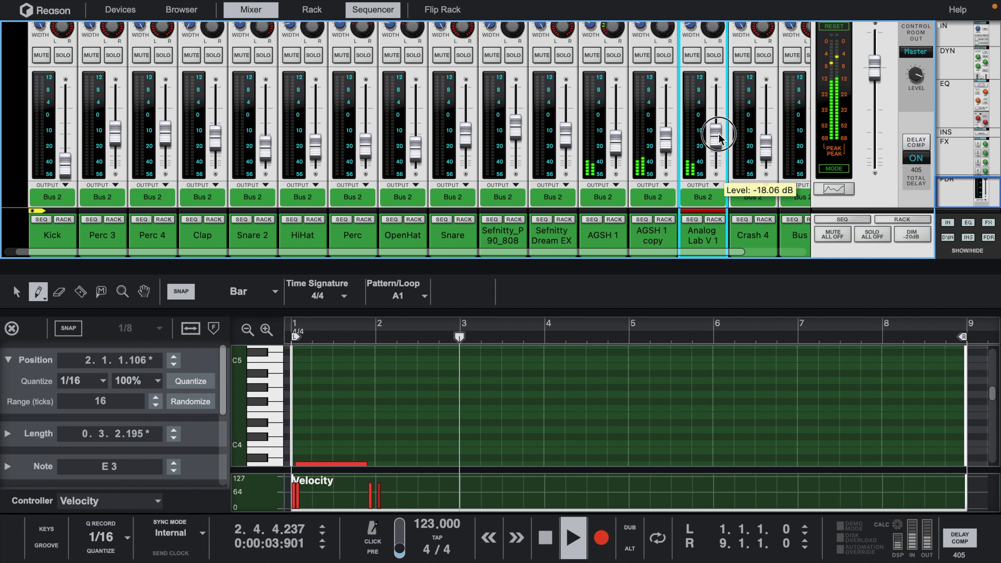
key(space)
- Mute the AGSH 1 copy channel and play the arrangement
click(642, 55)
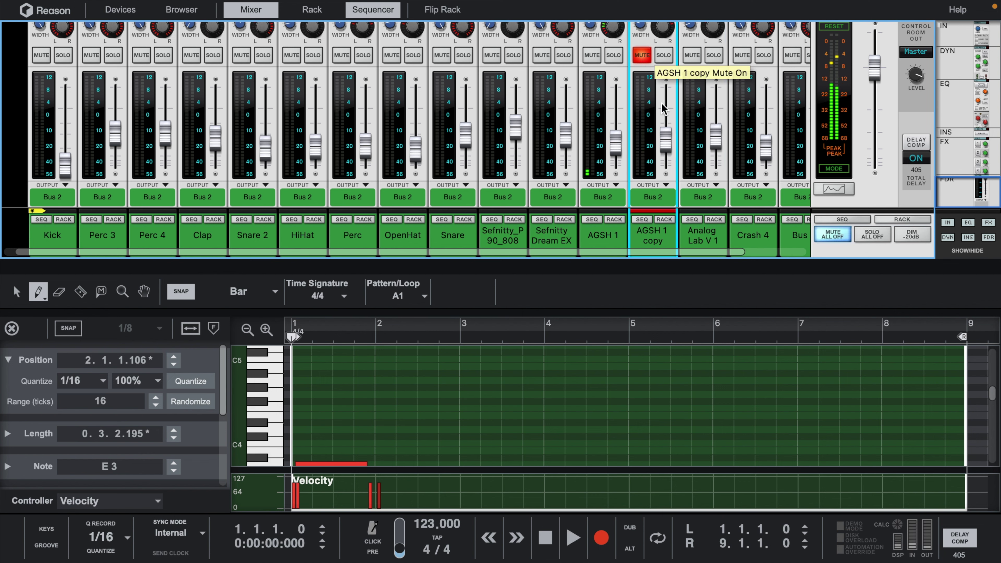
key(space)
key(space)
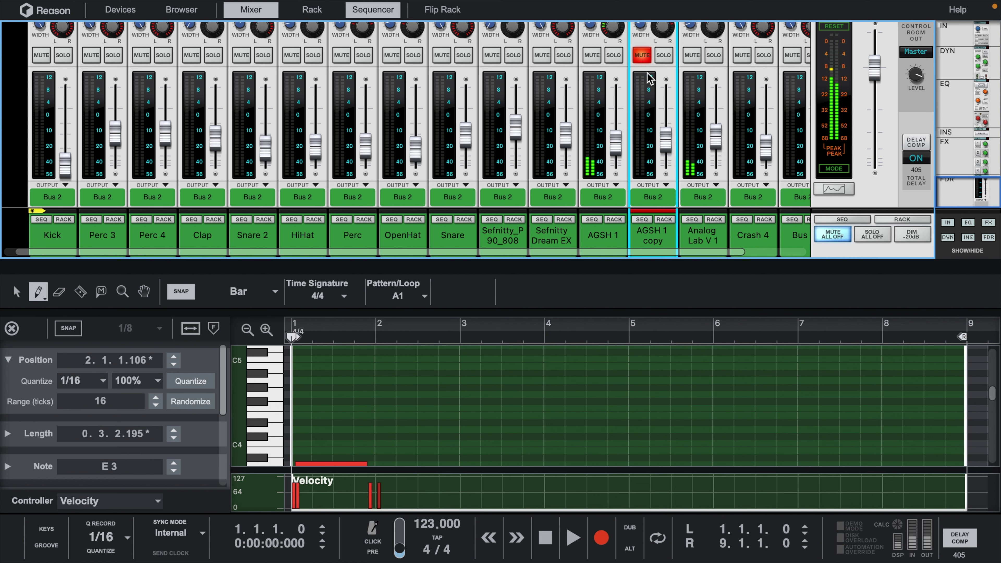
- Mute the AGSH 1 channel, unmute AGSH 1 copy, and play the arrangement
click(593, 55)
click(643, 56)
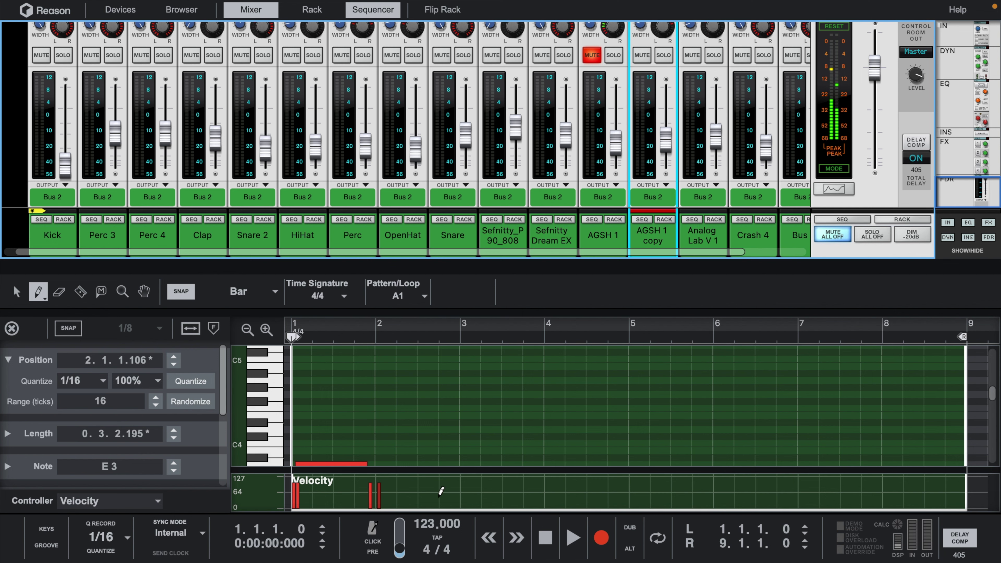
key(space)
scroll(454, 399, down, 4)
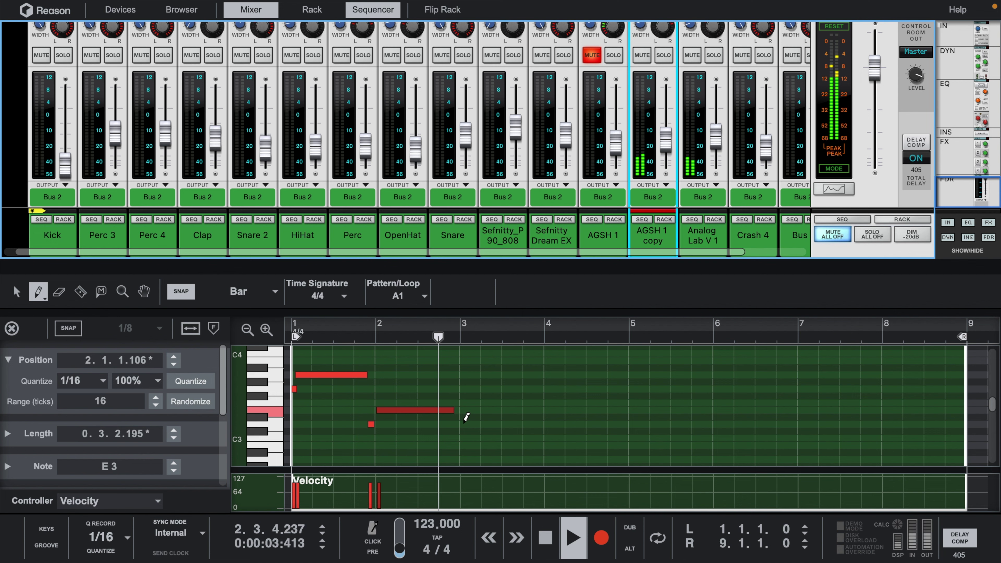
key(space)
- Draw a D3 grace note of about 0.0.0.207 at the start of bar 3 with a longer E3 beside it, and play back
key(space)
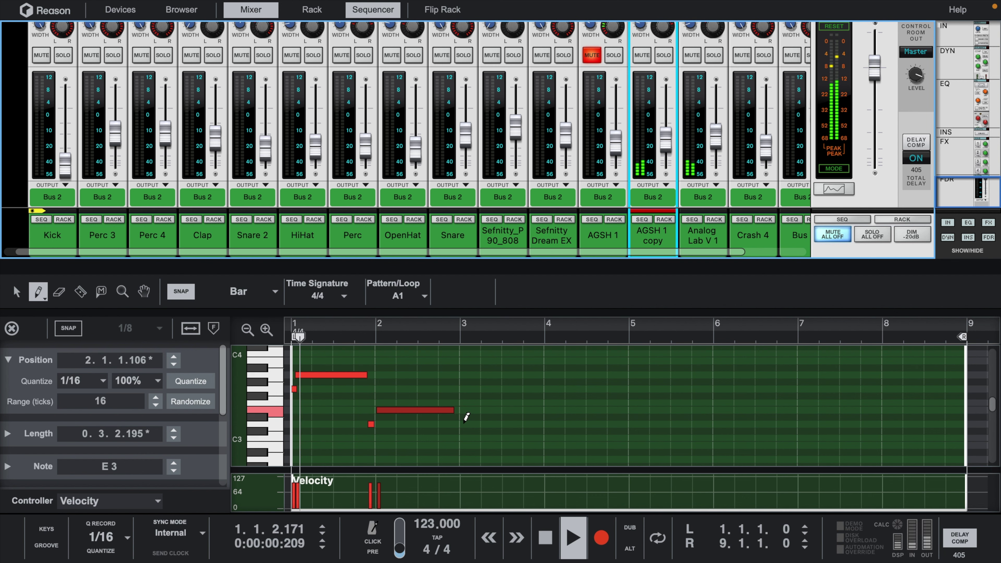
click(463, 423)
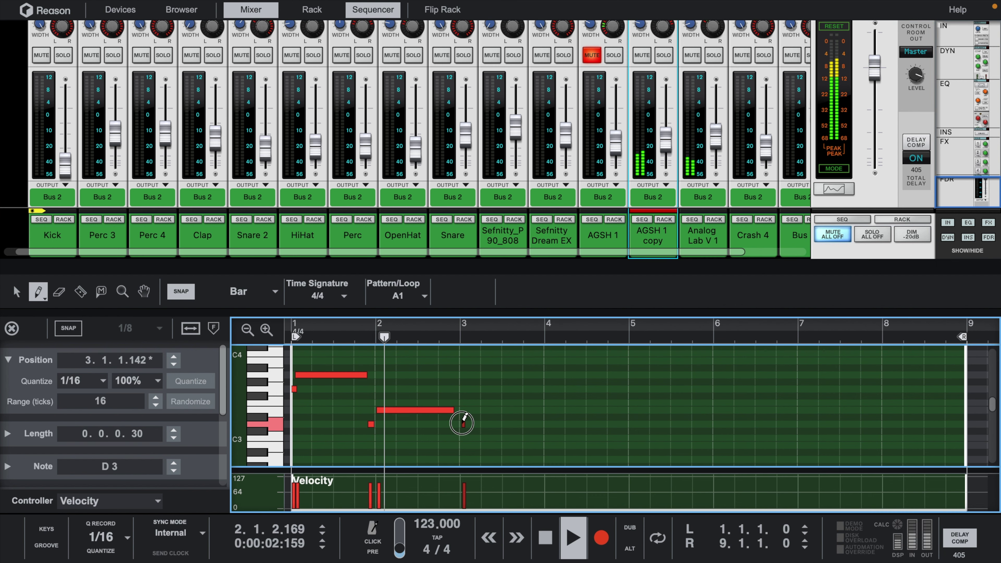
key(space)
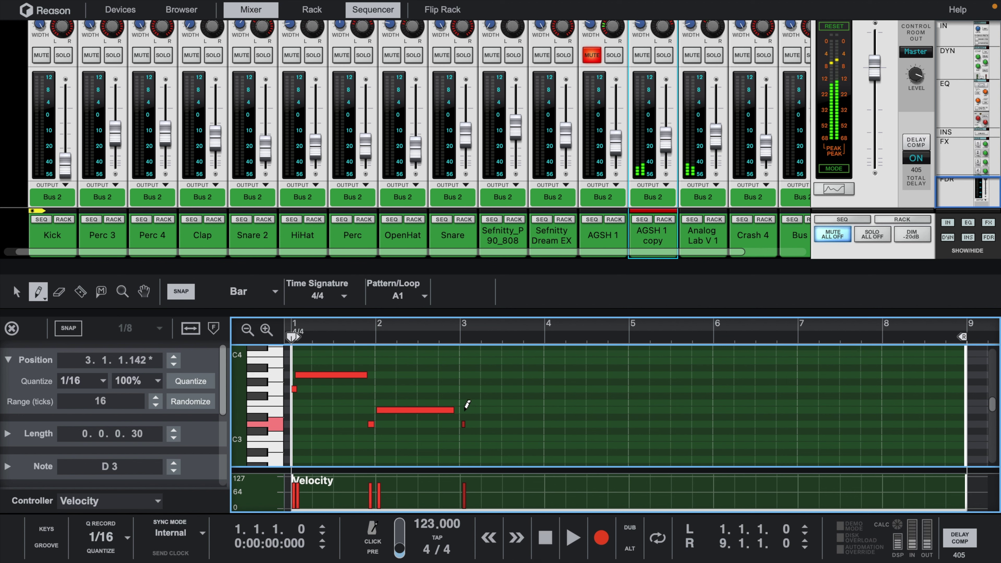
drag(463, 410, 512, 411)
key(q)
click(463, 425)
key(space)
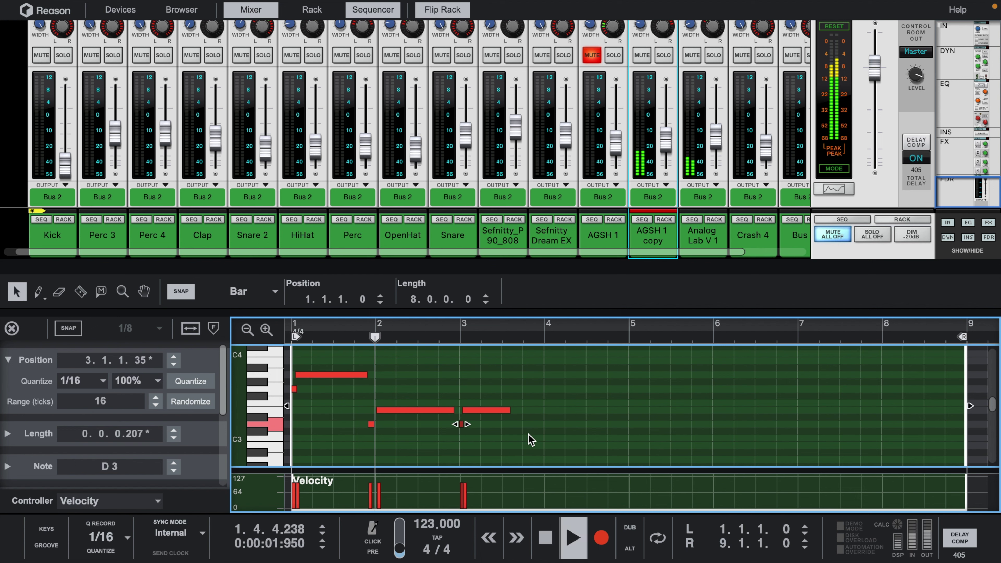
- Continue the line with A2 grace notes leading into B2 notes in bars 4 and 5, a D3 mid-bar 5 and an E3 in bar 6, and play back
key(w)
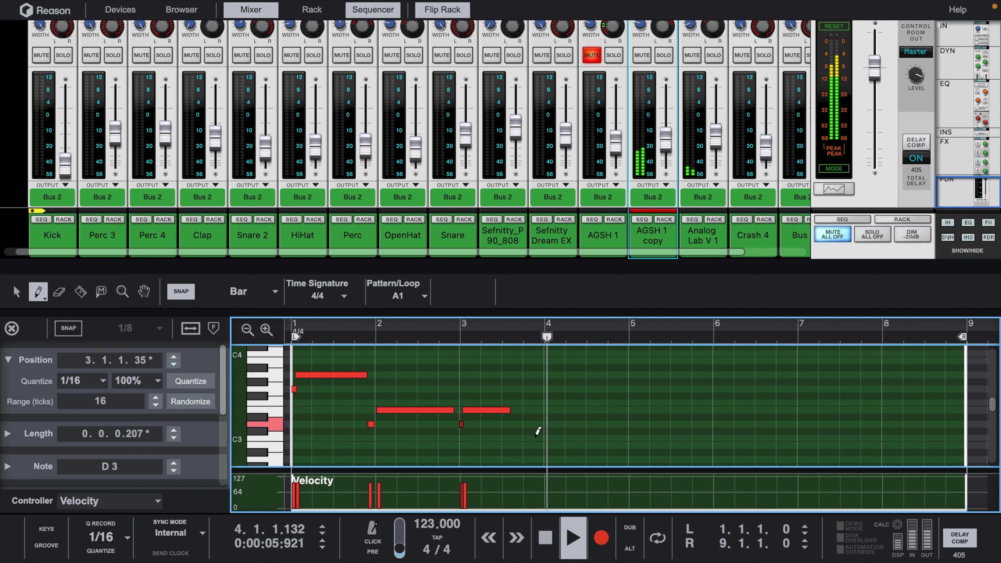
key(space)
mouse_move(512, 407)
mouse_down()
mouse_move(677, 402)
mouse_move(697, 383)
mouse_move(788, 371)
mouse_up()
scroll(539, 426, down, 2)
click(538, 418)
click(630, 418)
key(space)
scroll(571, 409, up, 2)
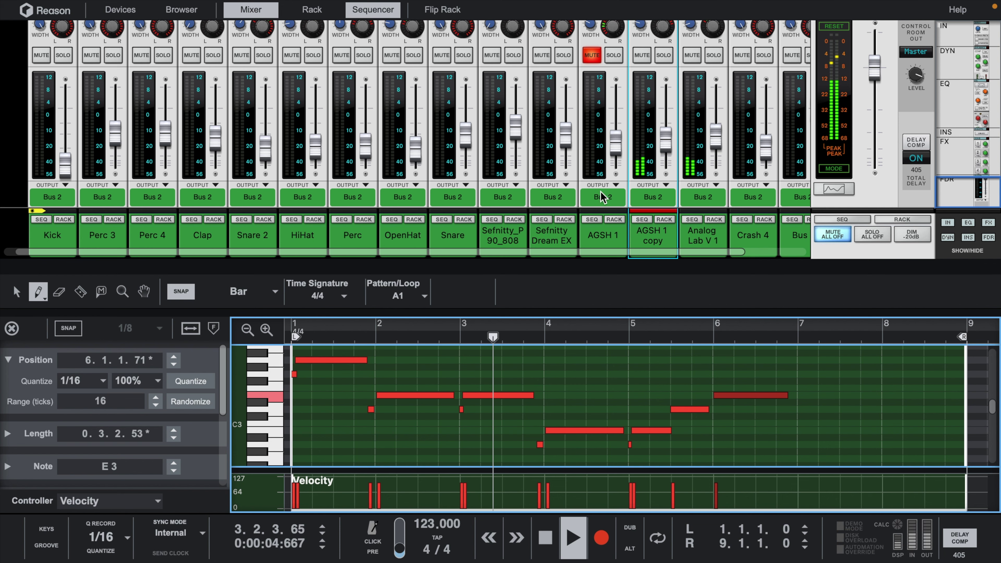
- Draw a D3 grace note and an E3 of about 0.2.1.222 in bar 7, then an A2 leading to a B2 of about 0.3.3.26 in bar 8
drag(581, 273, 586, 161)
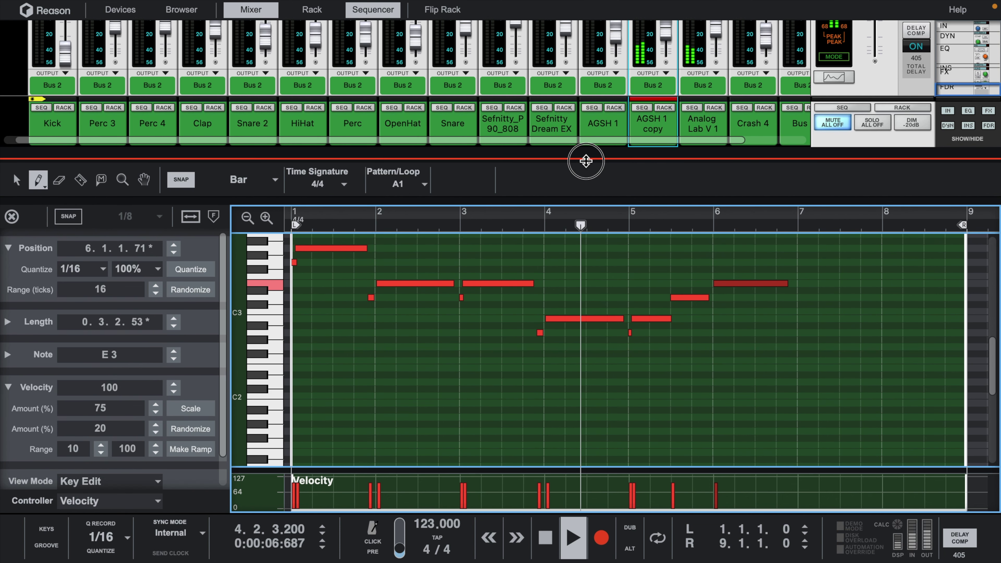
scroll(640, 341, up, 3)
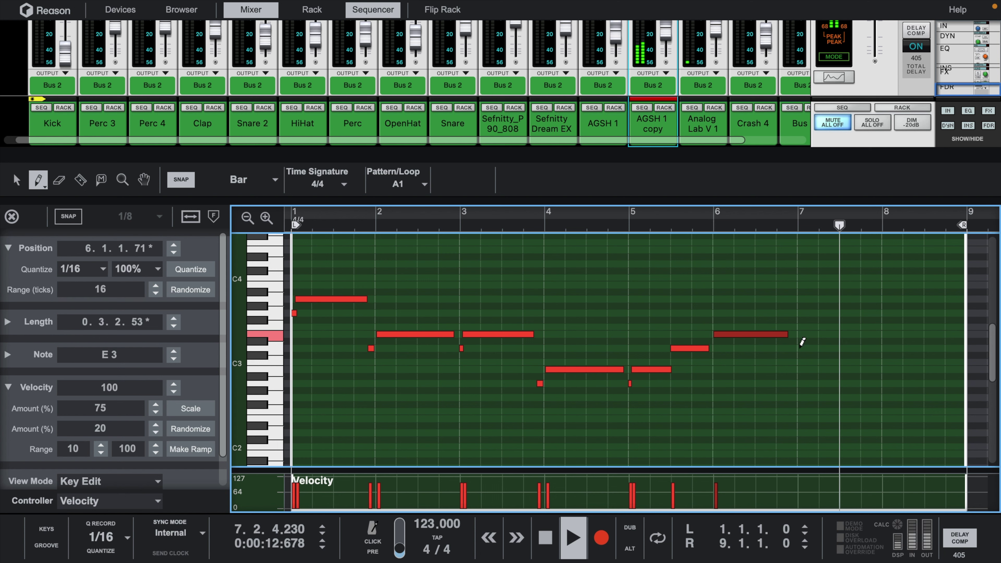
click(800, 349)
mouse_move(800, 349)
mouse_down()
mouse_move(799, 335)
mouse_move(852, 334)
mouse_up()
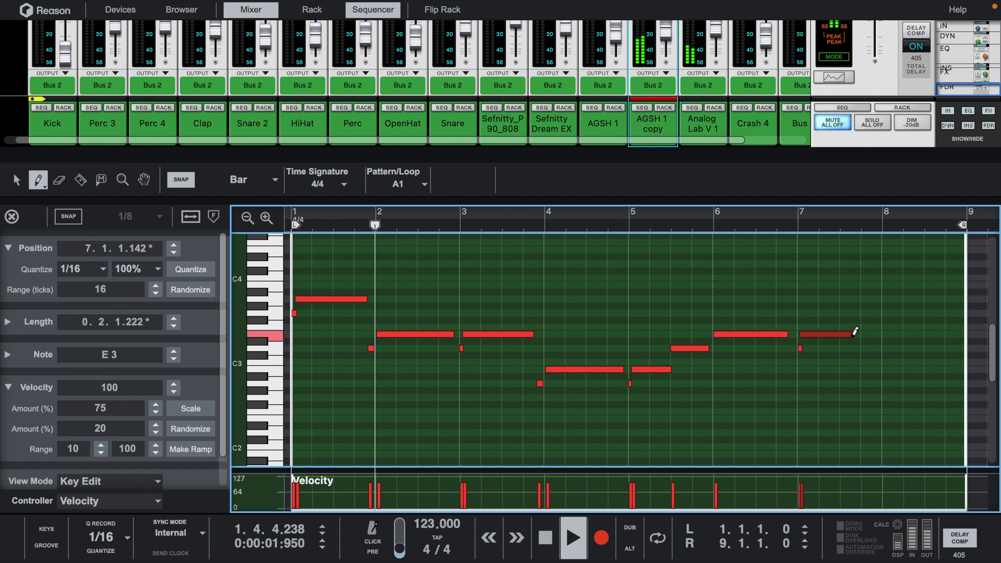
mouse_move(842, 383)
mouse_down()
mouse_move(877, 381)
mouse_move(886, 368)
mouse_move(964, 368)
mouse_up()
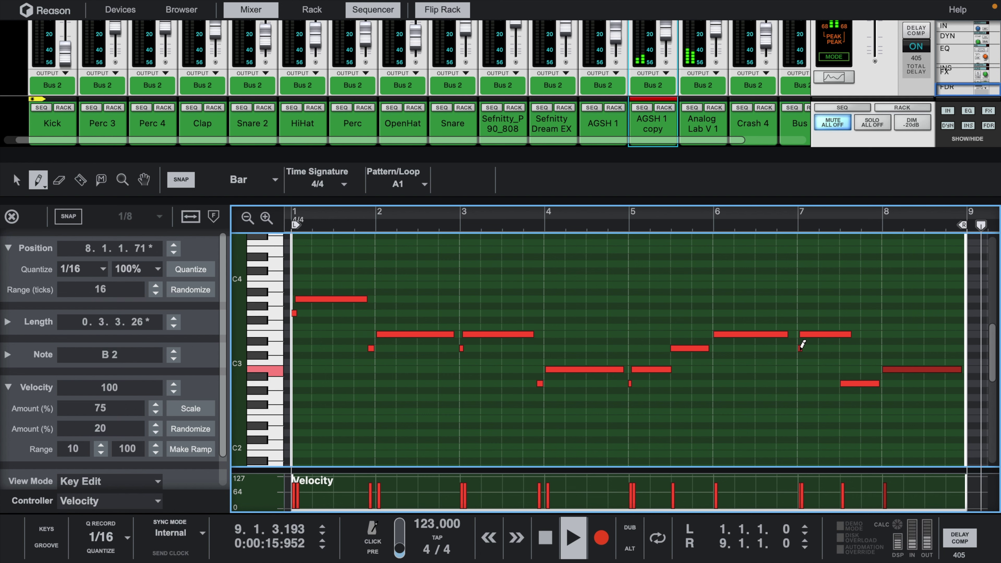
- Turn note snapping on at 1/8, switch to the Selection tool and close the note editor
click(66, 217)
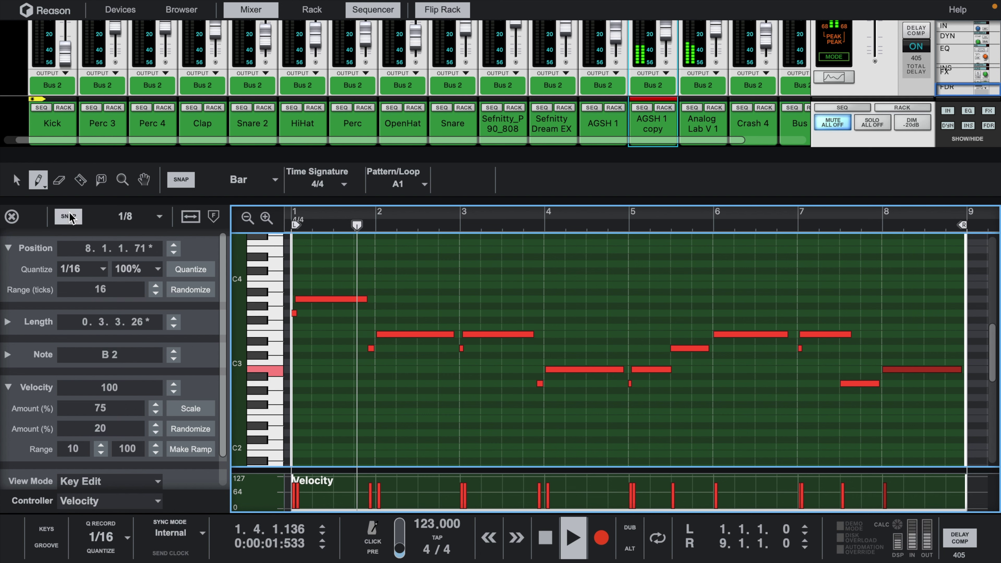
click(23, 180)
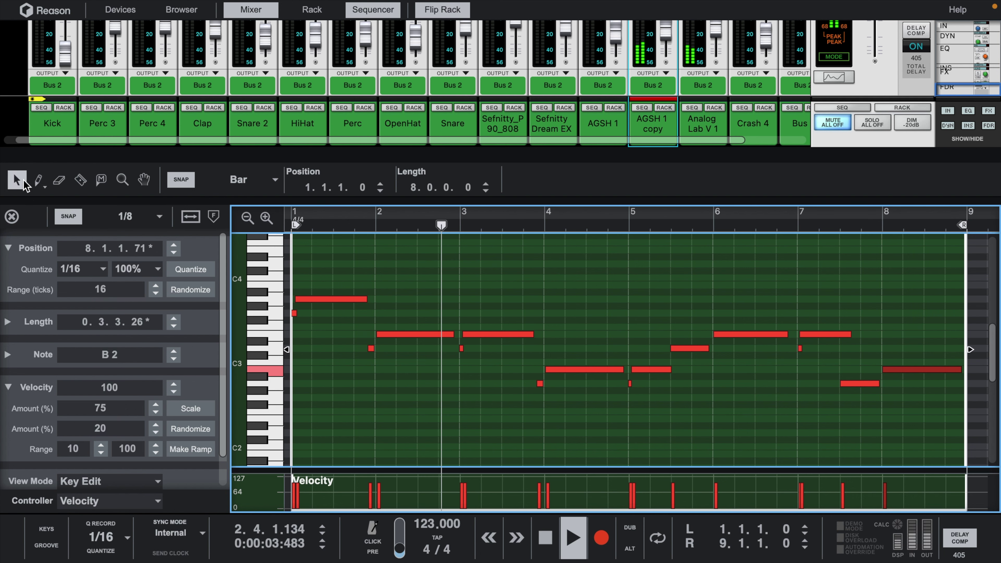
click(11, 216)
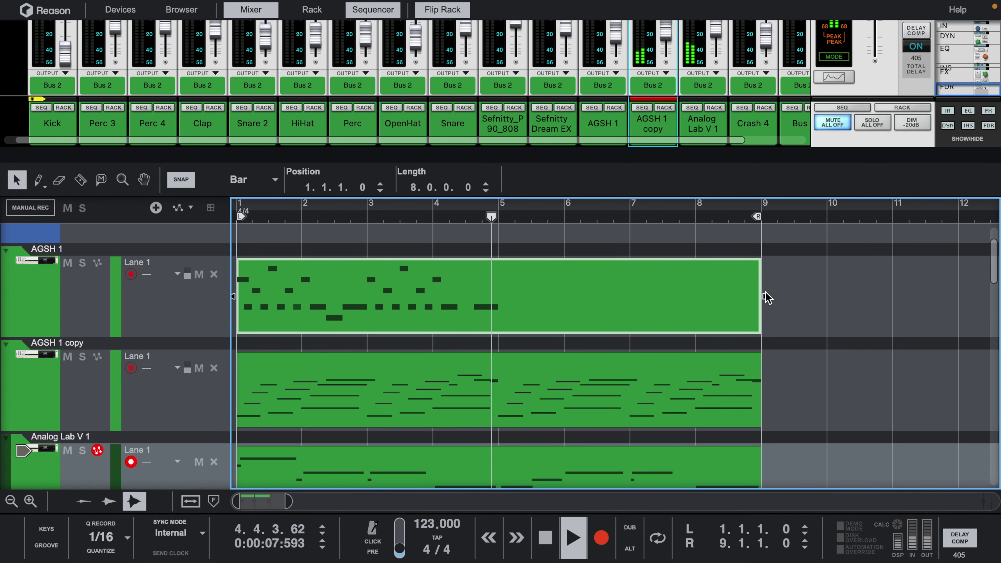
scroll(705, 328, down, 2)
scroll(704, 343, down, 5)
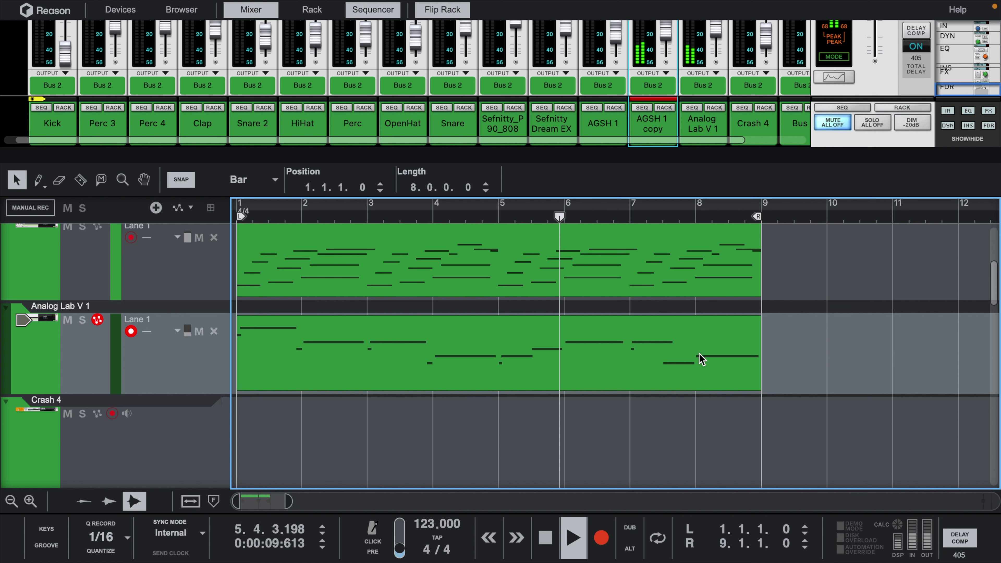
scroll(700, 360, up, 5)
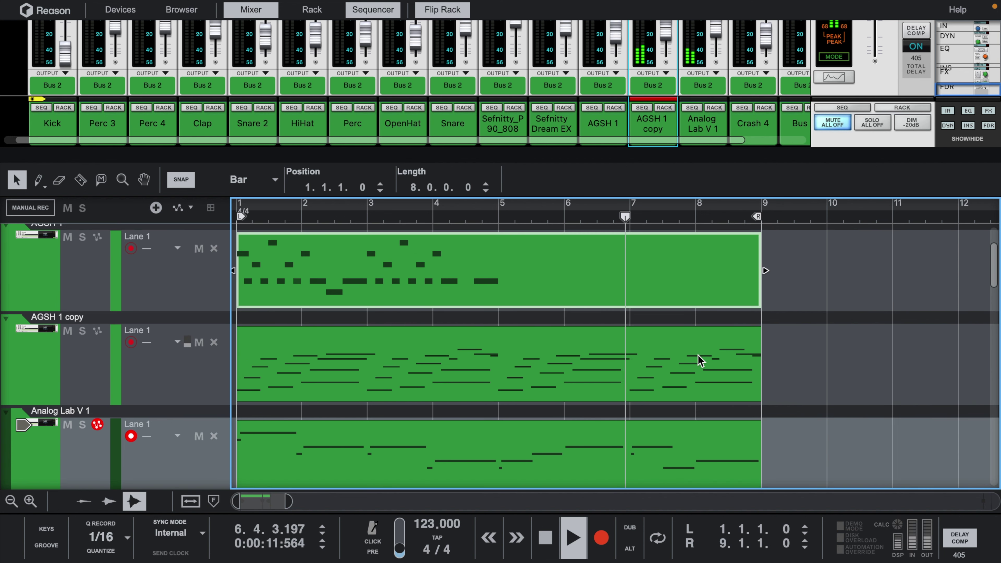
- Select the AGSH 1, AGSH 1 copy and Analog Lab V 1 clips, turn looping on and open the clips together in the edit area
drag(807, 290, 351, 474)
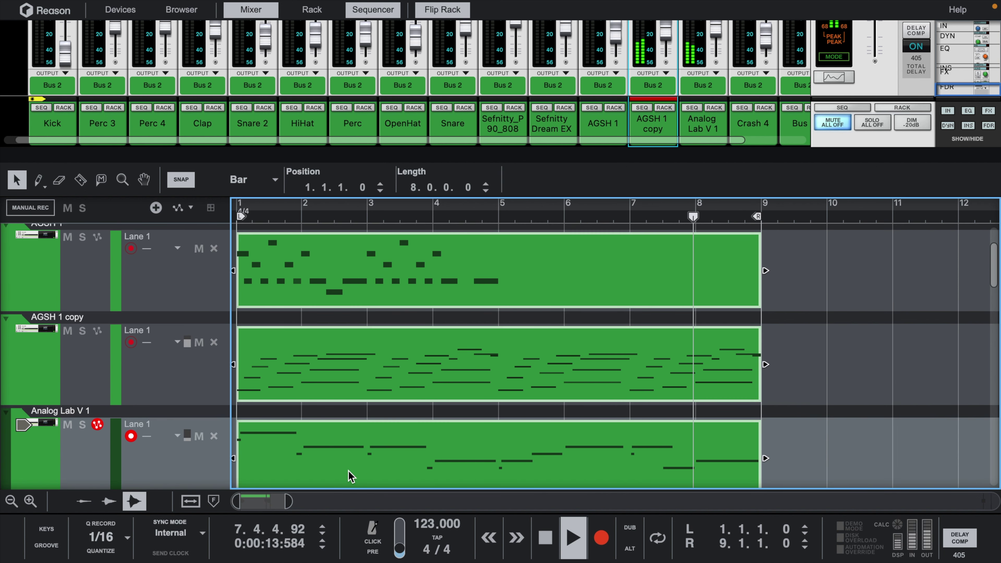
click(663, 548)
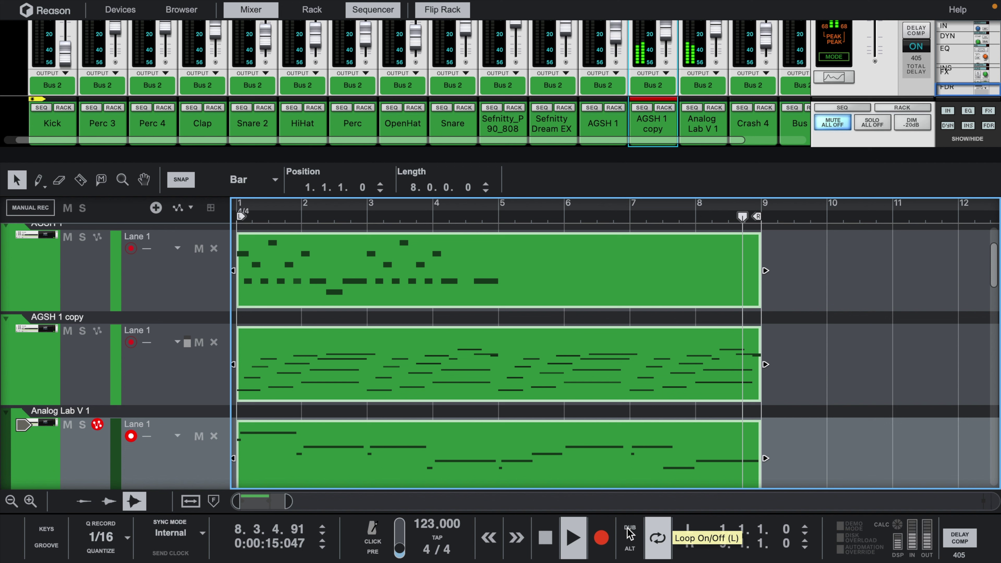
right_click(424, 438)
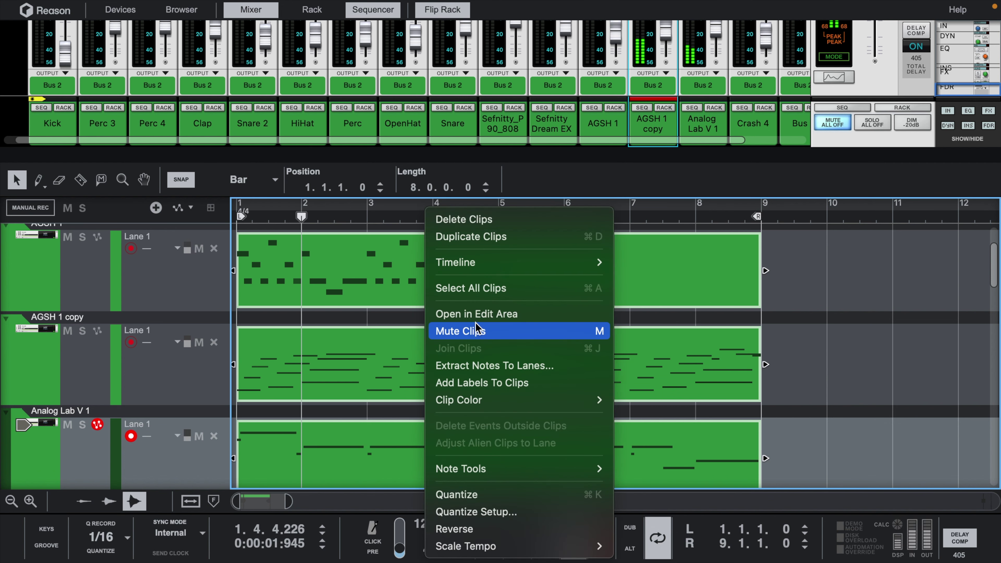
key(Escape)
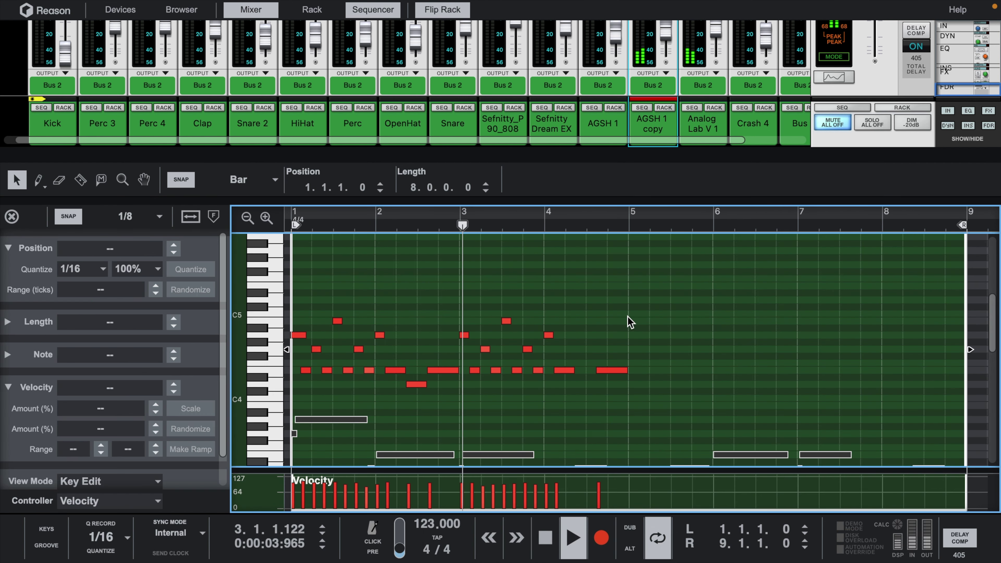
- Examine how the notes of the three clips overlap in the enlarged editor, bringing the Analog Lab V 1 and AGSH 1 copy notes forward in turn
scroll(627, 317, down, 4)
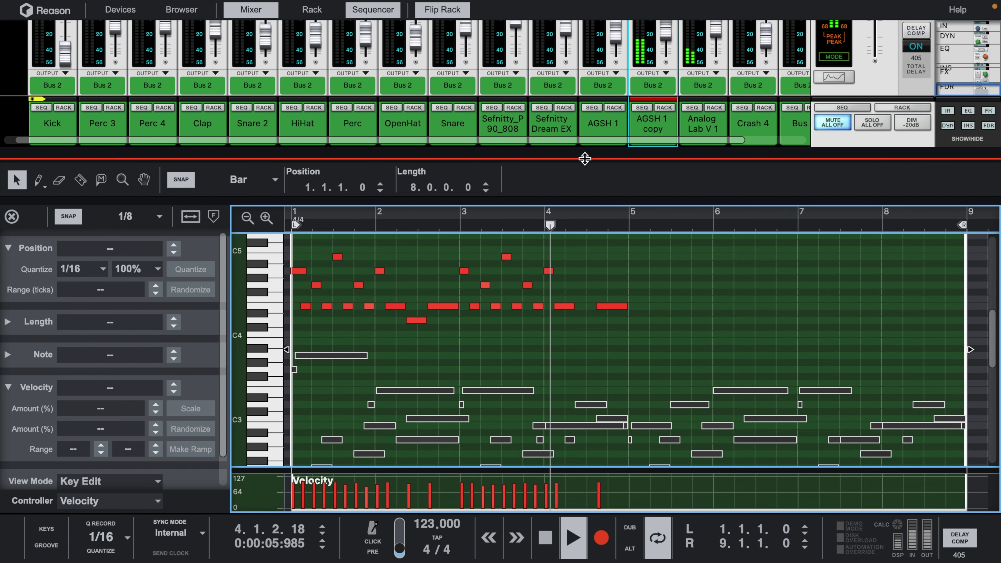
drag(586, 159, 588, 32)
scroll(577, 335, down, 3)
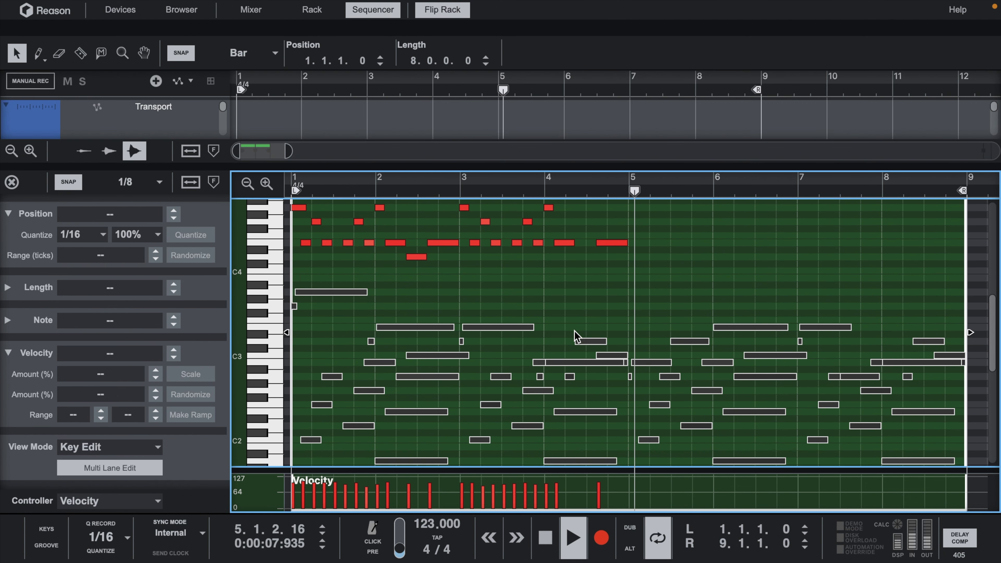
scroll(575, 331, up, 2)
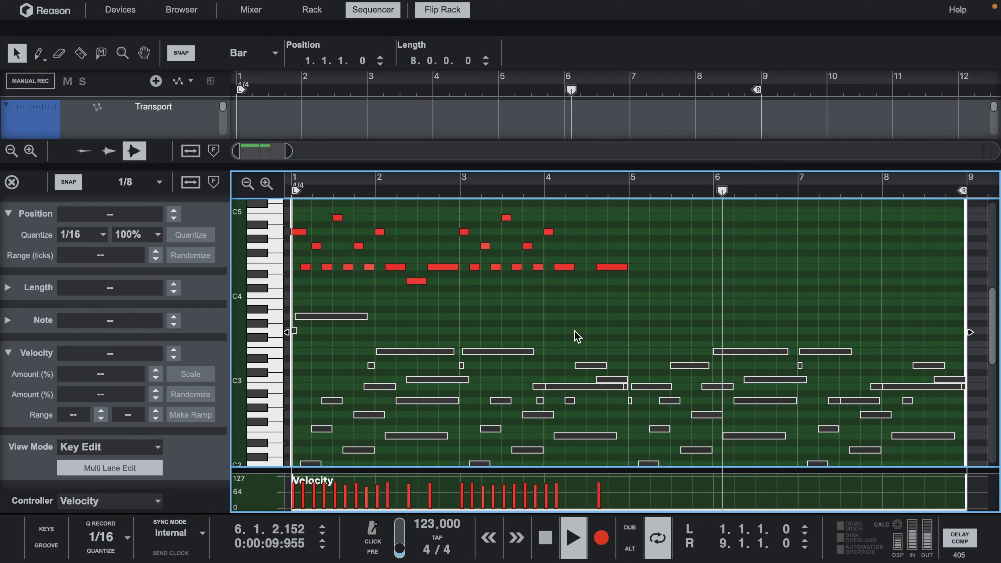
scroll(573, 331, down, 4)
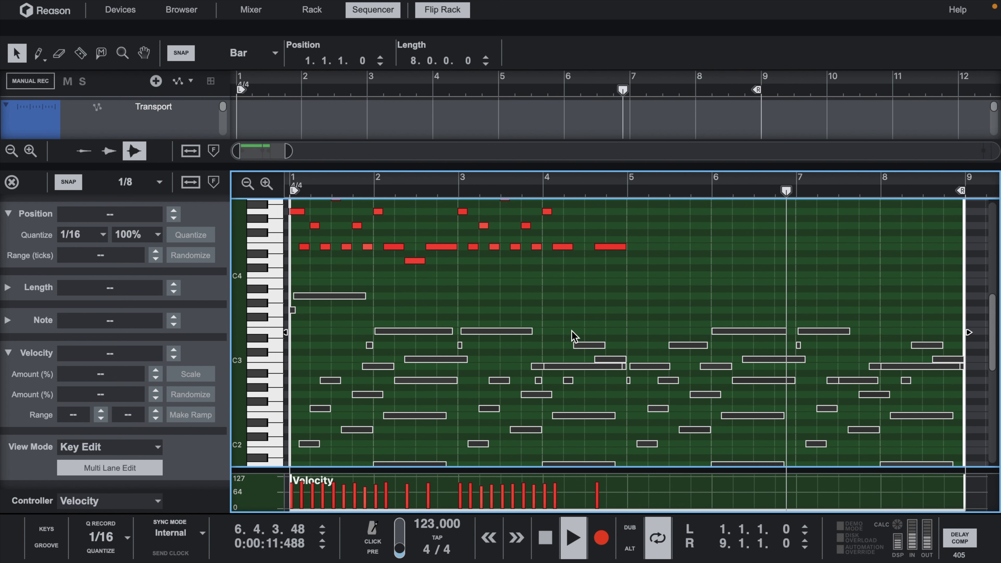
click(513, 331)
scroll(583, 414, down, 7)
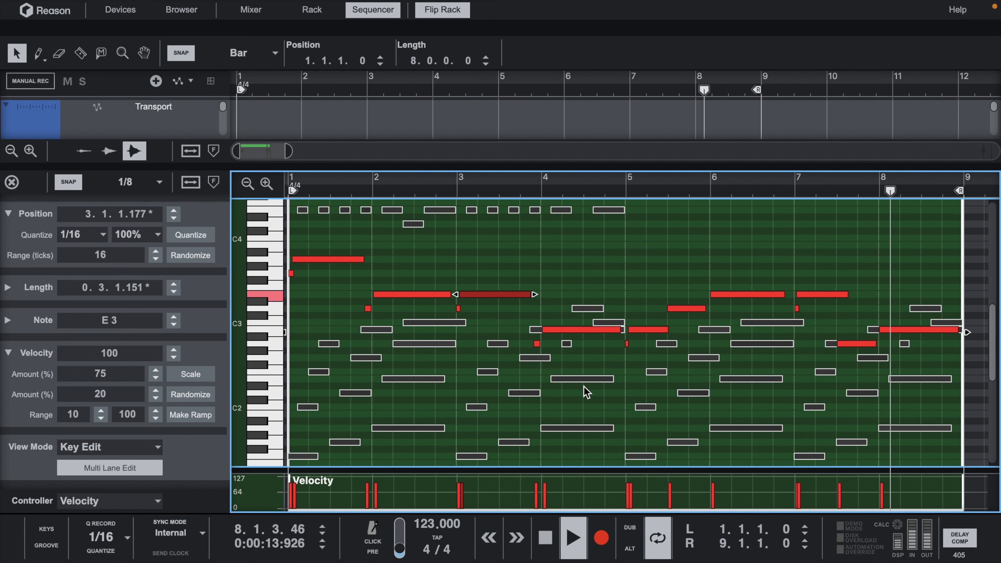
click(592, 385)
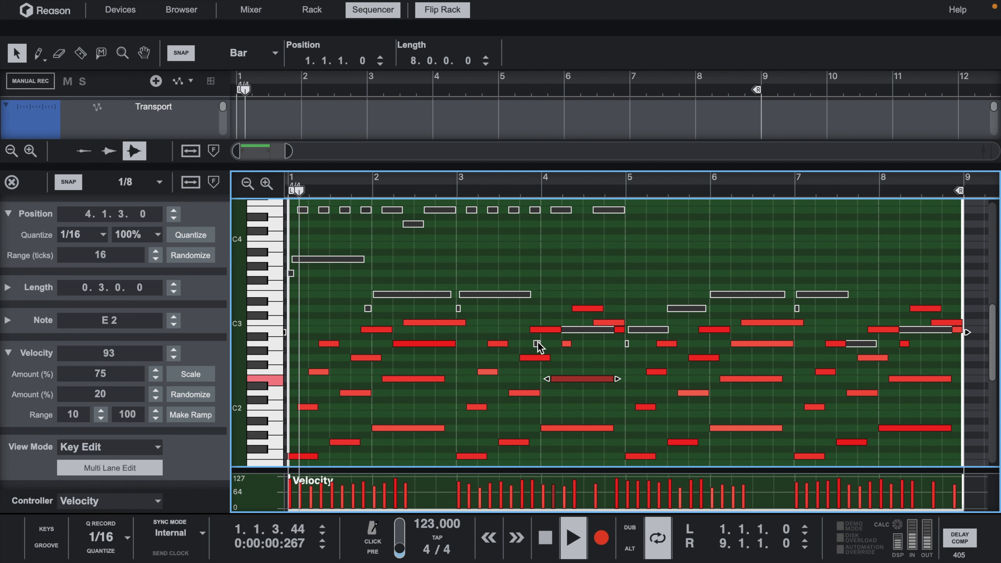
scroll(489, 314, up, 14)
scroll(489, 314, up, 2)
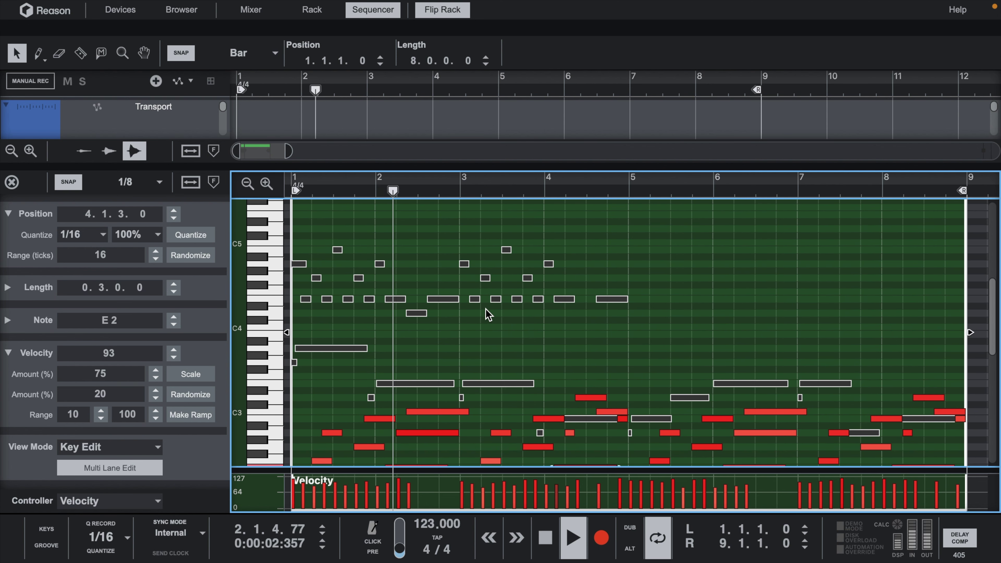
- Close the note editor and show the mixer as a narrow strip above the arrangement
drag(335, 166, 340, 466)
scroll(371, 205, down, 3)
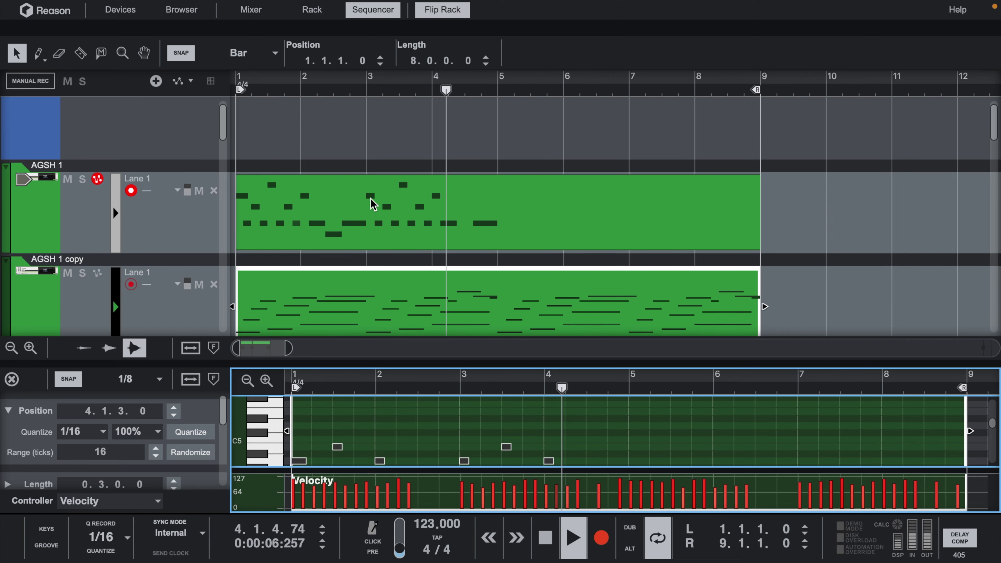
click(253, 10)
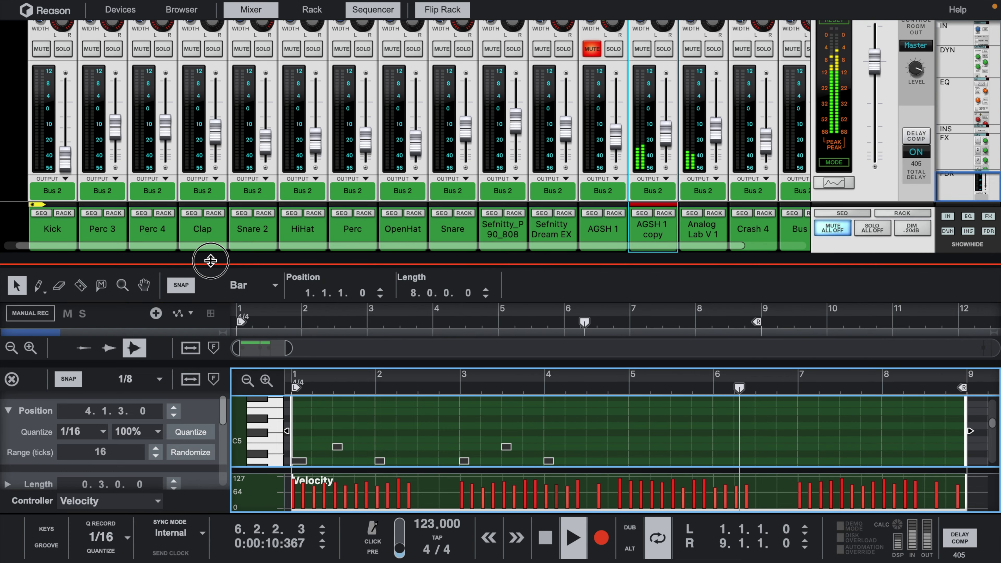
drag(208, 262, 238, 74)
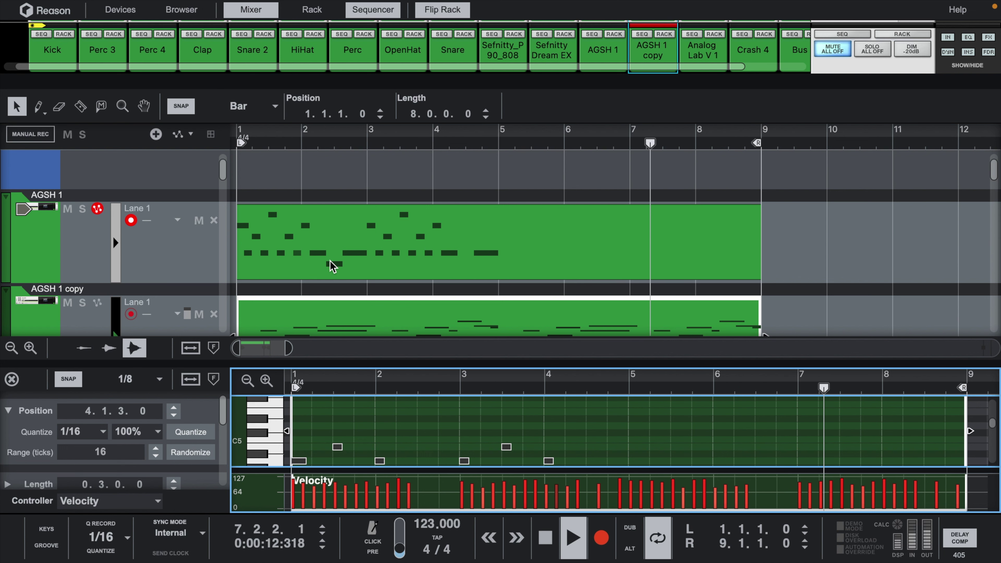
drag(313, 361, 313, 532)
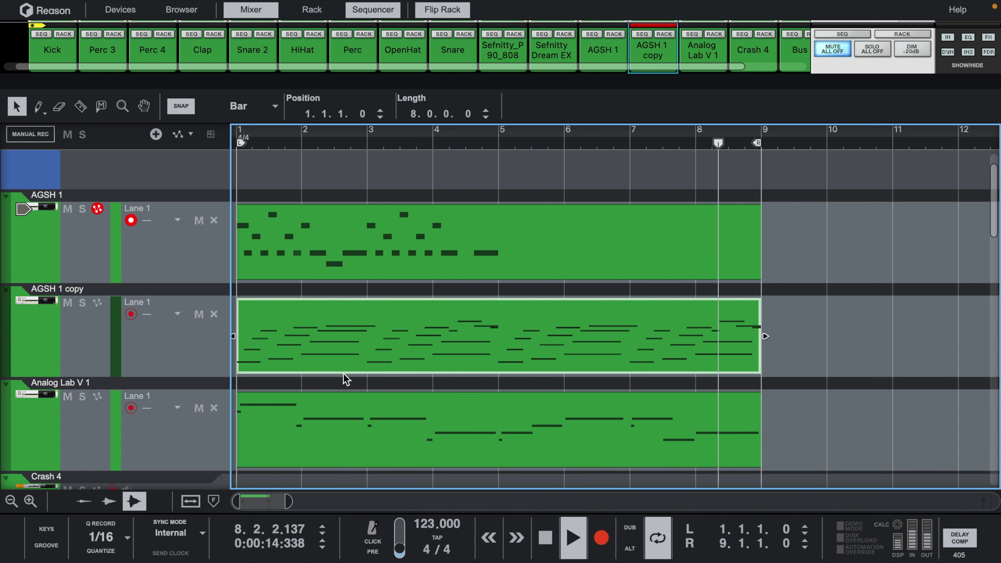
- Shorten the AGSH 1 clip to four bars and duplicate the AGSH 1 copy and Analog Lab V 1 clips to bar 9
click(700, 236)
drag(763, 240, 499, 249)
drag(813, 342, 490, 433)
key(ctrl+d)
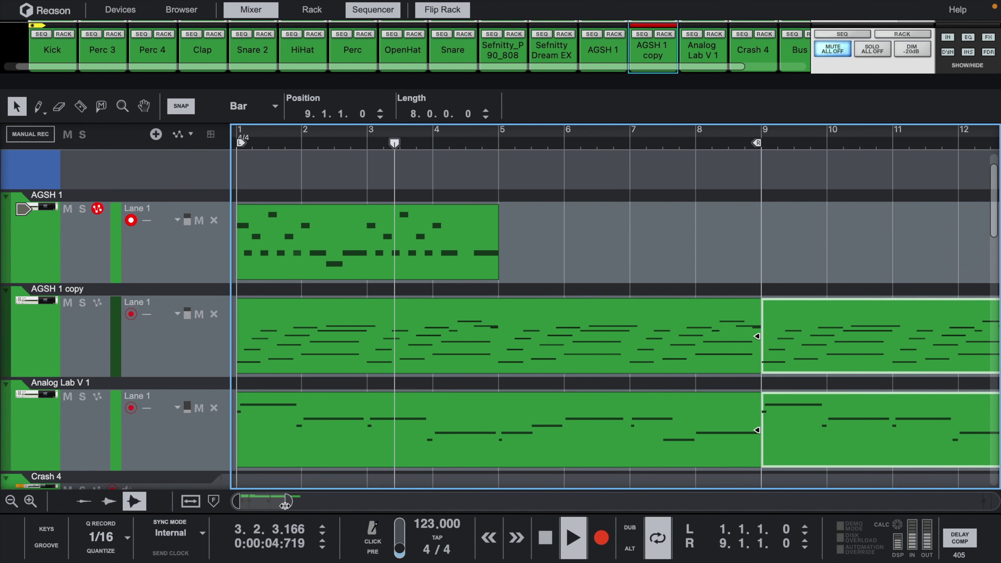
- Move the AGSH 1 clip to start at bar 9 and extend the loop end to bar 21
drag(288, 507, 357, 507)
drag(291, 257, 476, 256)
drag(417, 142, 695, 145)
- Enlarge the mixer and unmute the AGSH 1 channel
drag(673, 79, 675, 285)
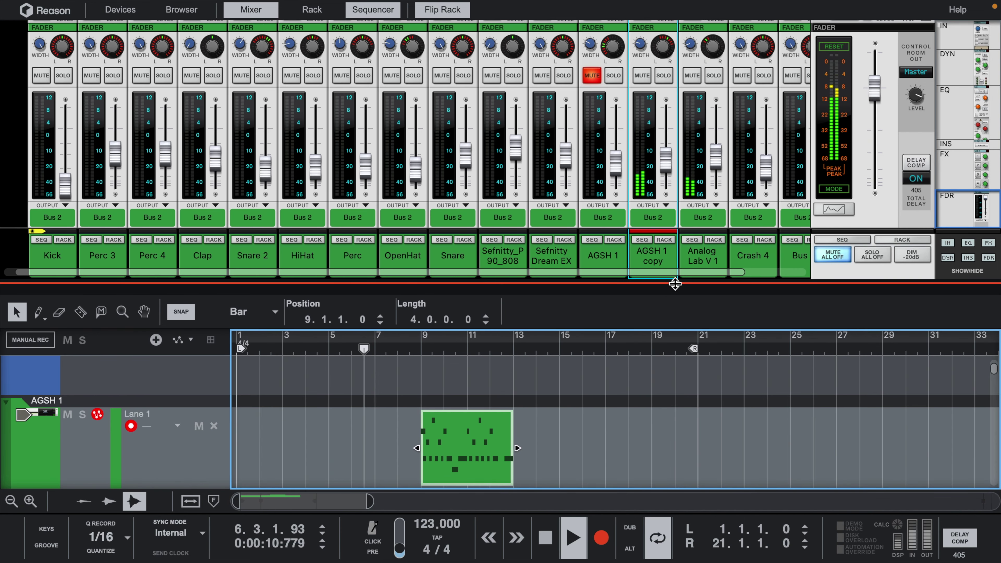
click(592, 76)
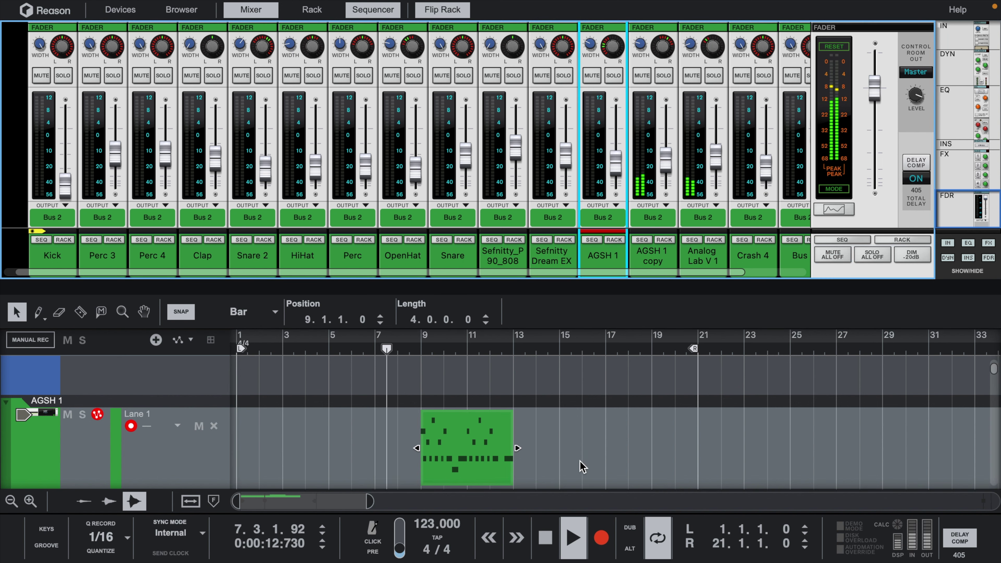
- Delete the duplicated Analog Lab V 1 clip at bar 9 and set the loop end to bar 17
scroll(582, 467, down, 5)
click(521, 373)
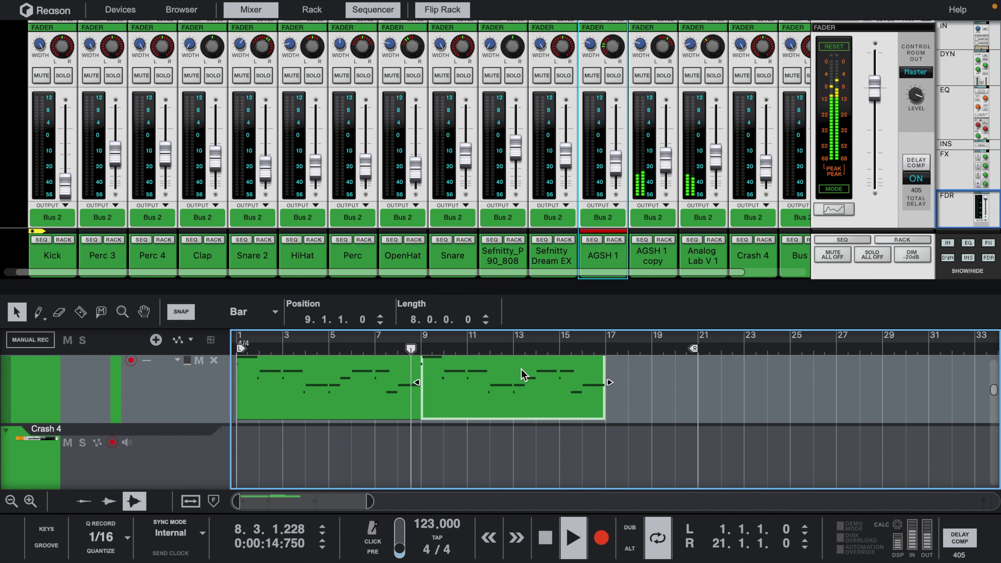
key(Delete)
scroll(516, 399, up, 2)
scroll(516, 399, up, 3)
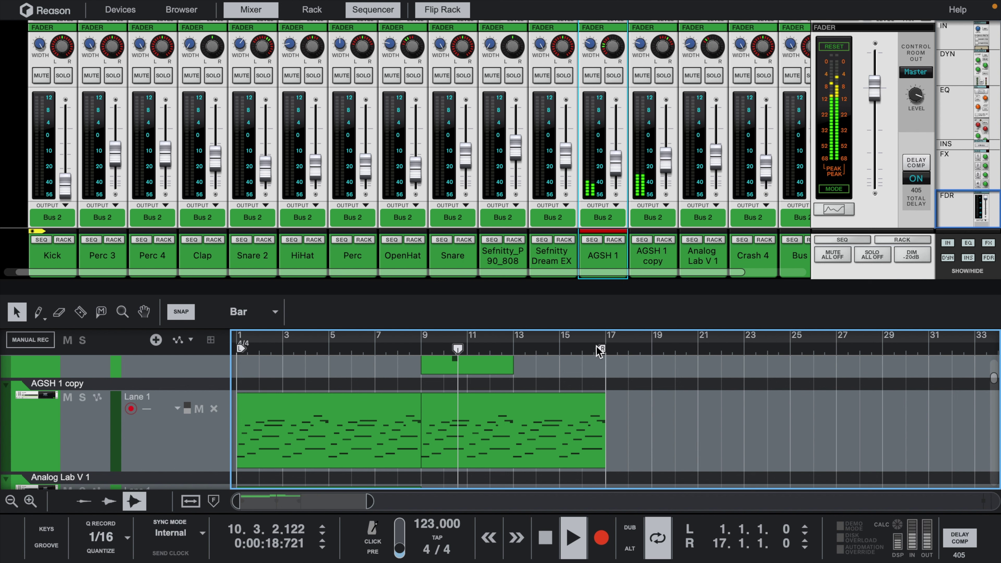
- Copy the four-bar AGSH 1 clip to bar 13, shrink the mixer and play through the sixteen-bar arrangement
scroll(578, 395, up, 2)
drag(466, 397, 548, 405)
scroll(548, 406, up, 2)
drag(548, 285, 548, 137)
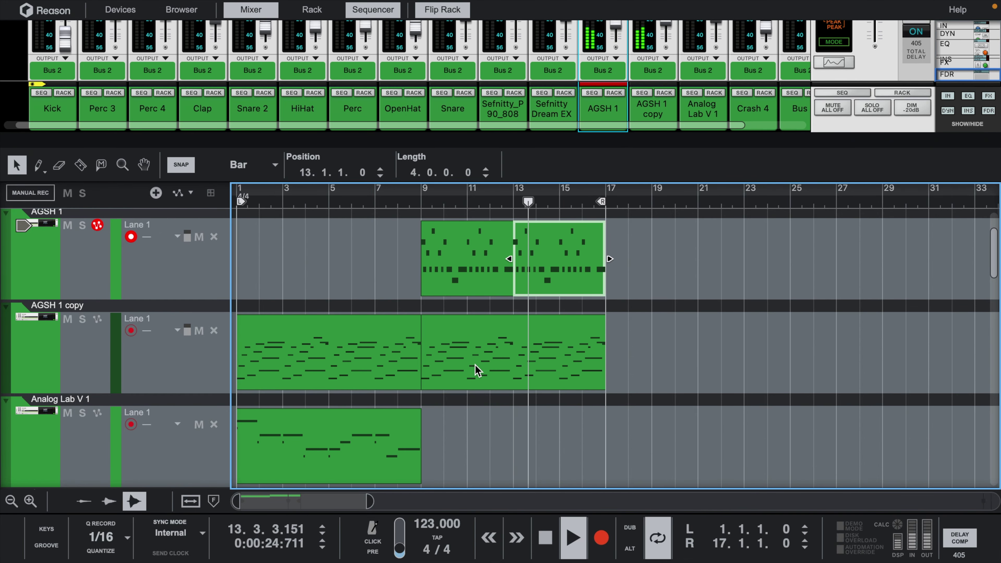
drag(373, 500, 315, 499)
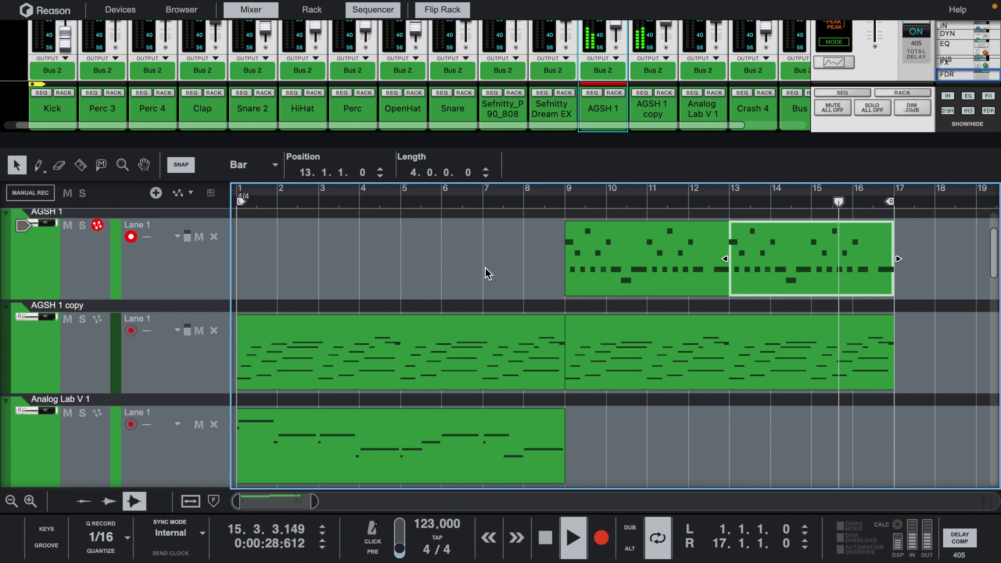
click(491, 259)
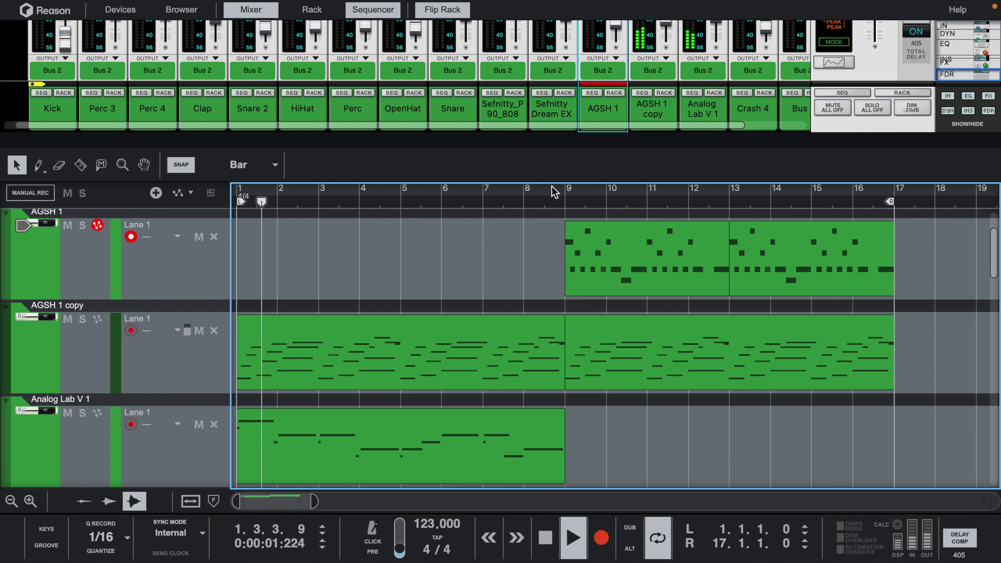
- Listen through the sixteen-bar arrangement with the mixer enlarged, then shrink the mixer to reveal more tracks
drag(609, 134, 597, 385)
scroll(609, 283, right, 3)
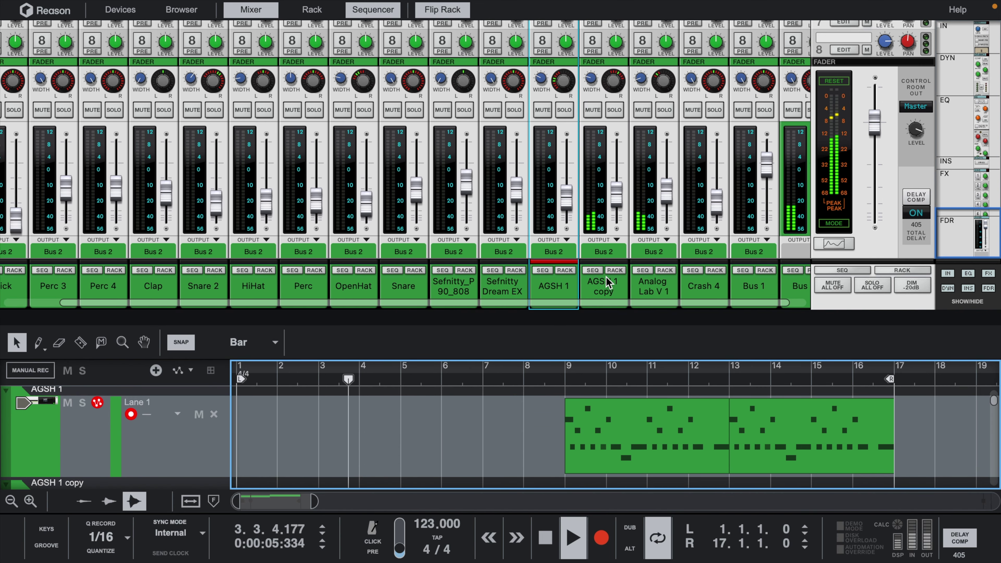
click(10, 502)
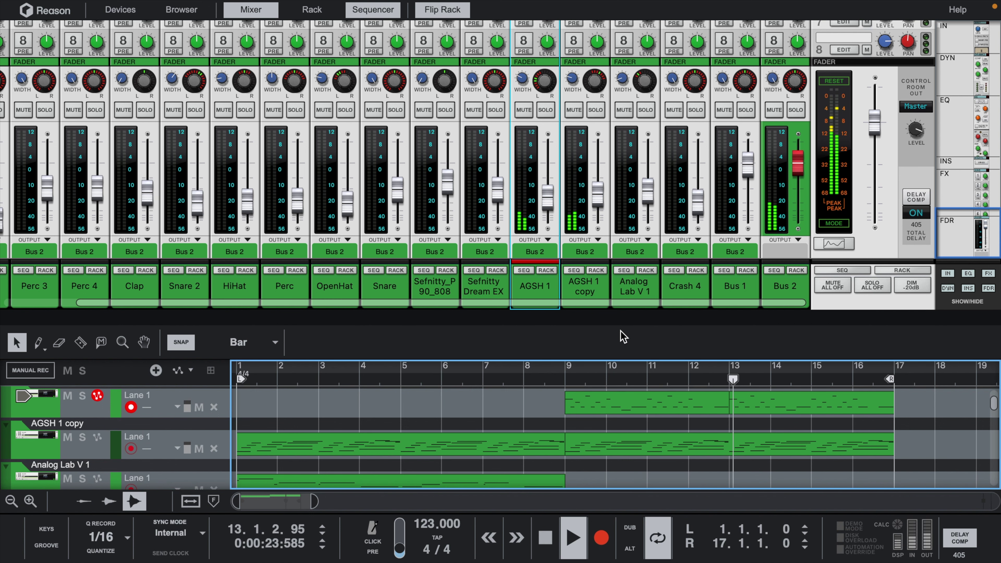
drag(622, 318, 628, 195)
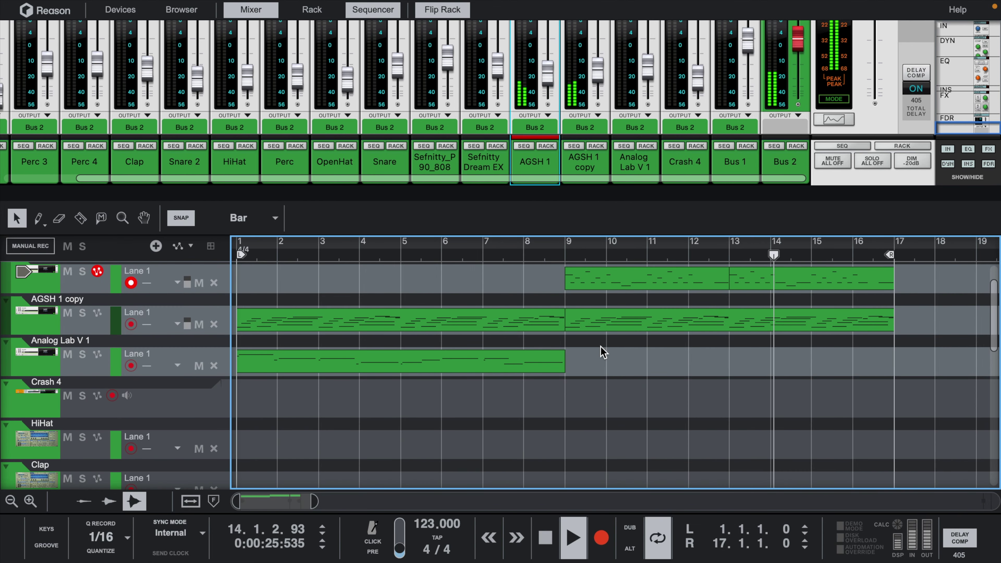
scroll(603, 351, up, 2)
scroll(604, 351, right, 1)
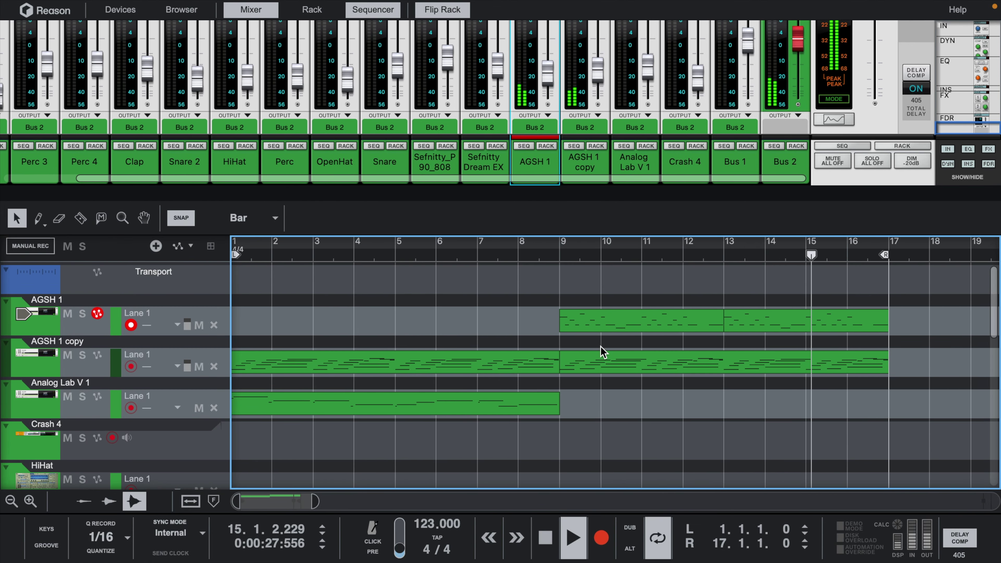
- Stop playback and audition the HiHat, Clap, Snare 2, Perc, OpenHat and Sefnitty_P90_808 tracks in turn
click(30, 501)
scroll(365, 423, down, 3)
scroll(364, 423, down, 1)
key(space)
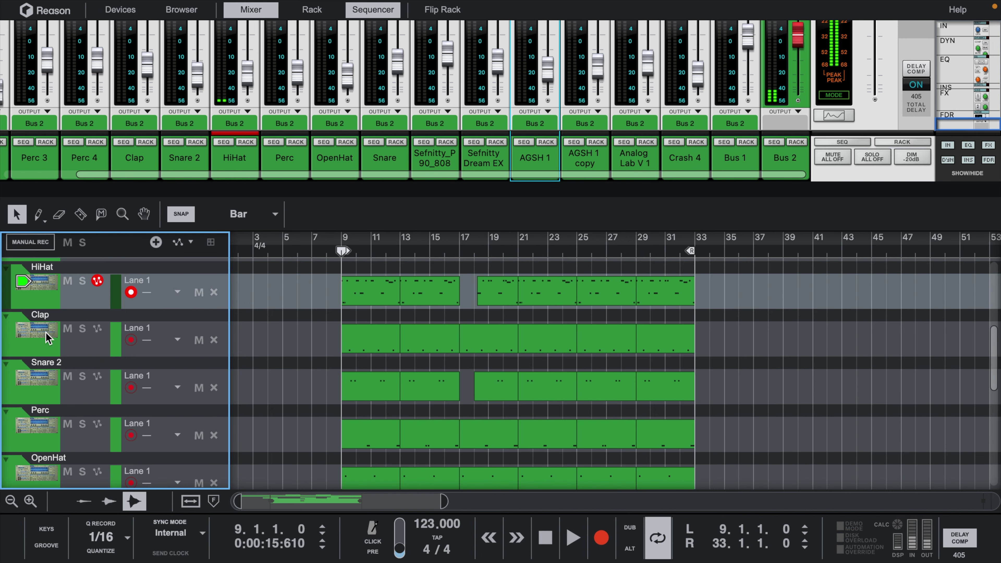
click(47, 337)
click(48, 386)
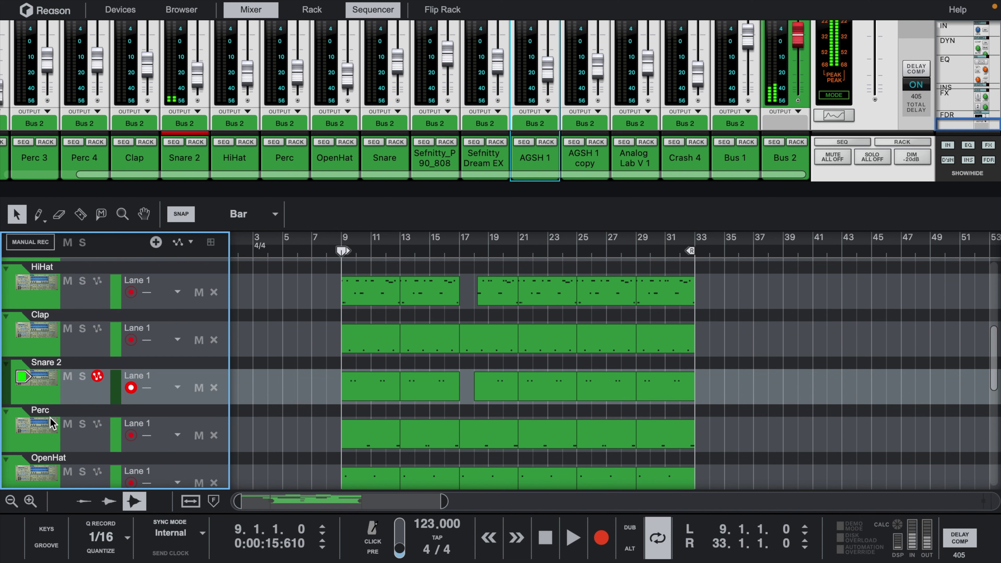
click(52, 431)
scroll(51, 432, down, 1)
click(48, 436)
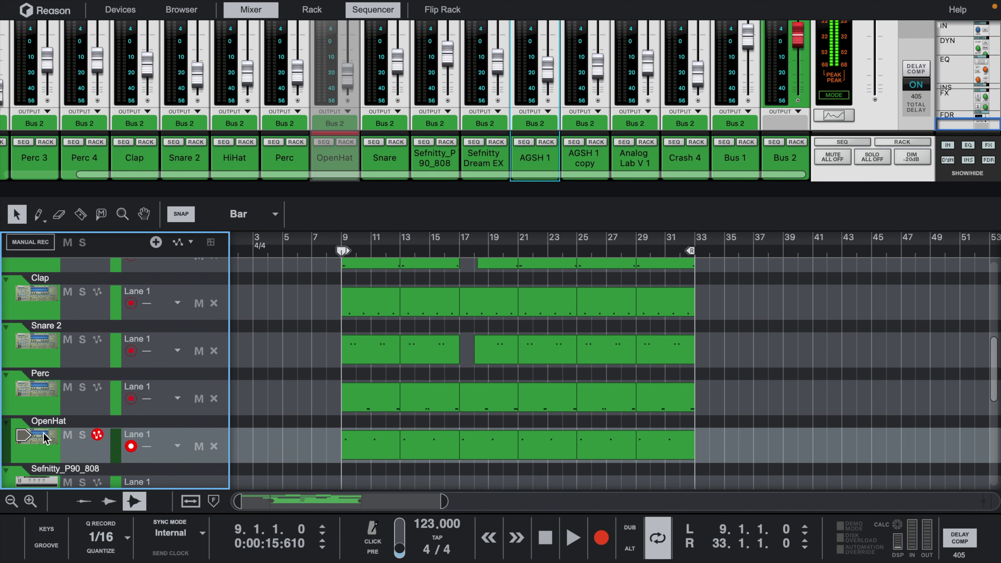
scroll(45, 440, down, 1)
click(47, 442)
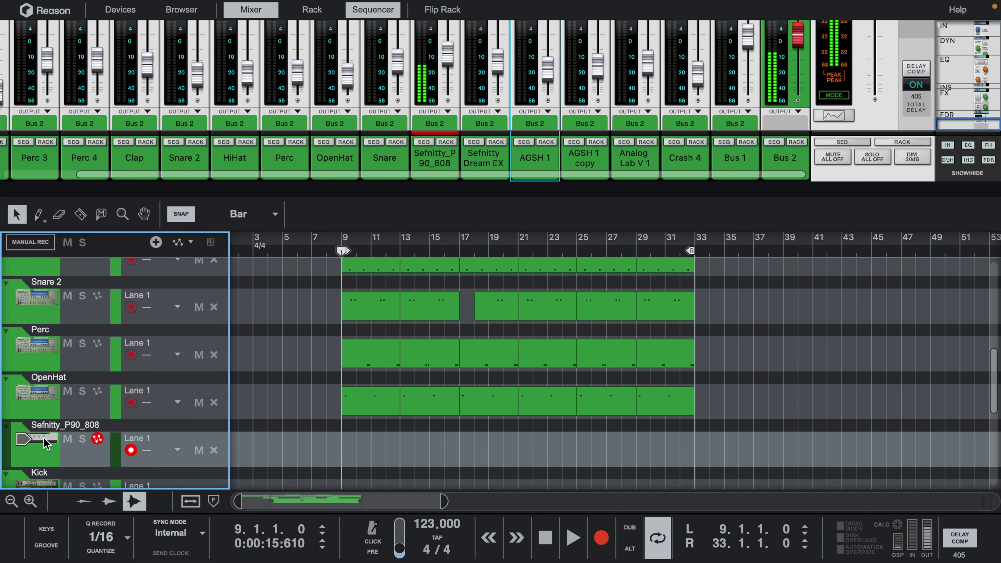
- Play the drum arrangement from bar 9 with the mixer enlarged, then shrink the mixer again
scroll(458, 442, up, 2)
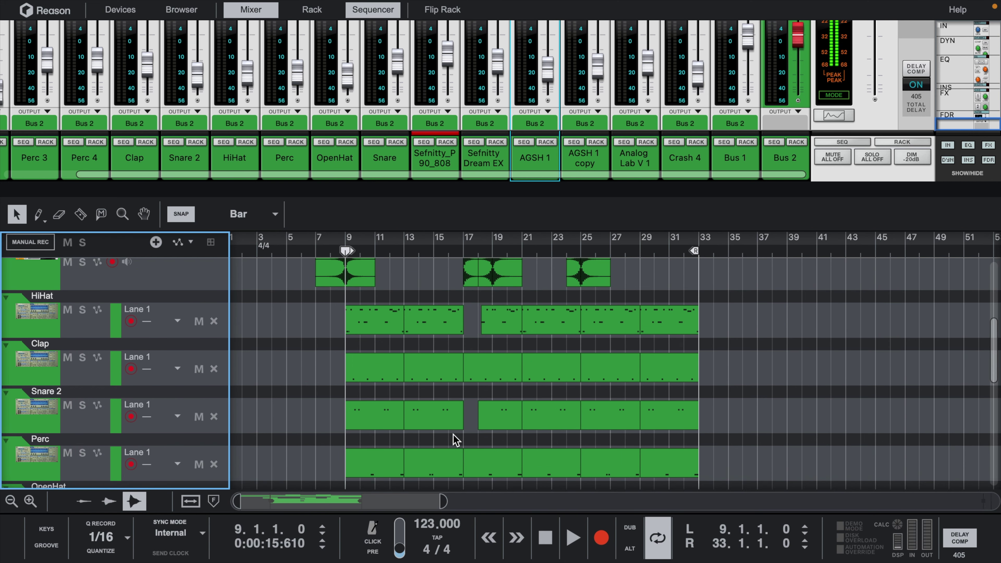
click(573, 538)
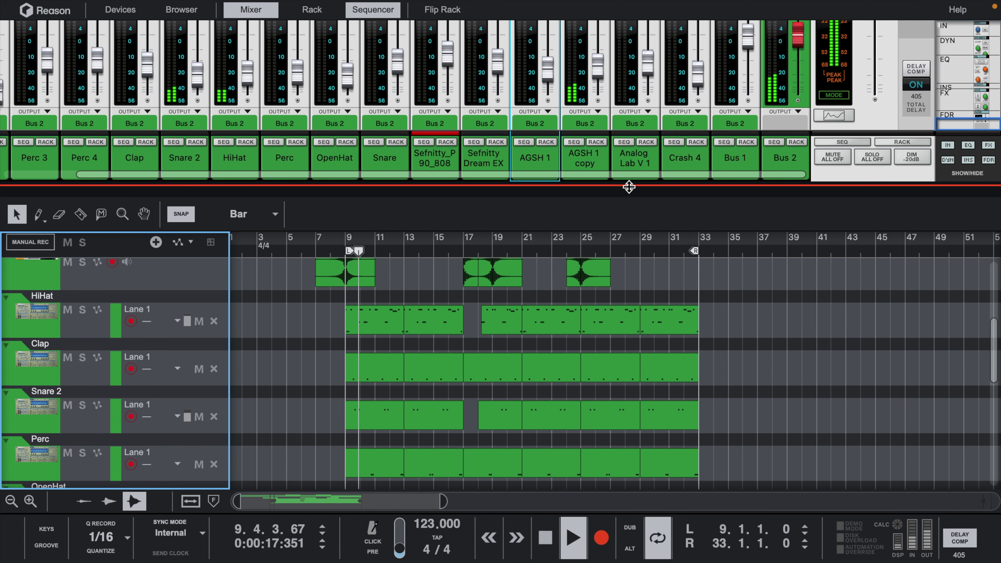
drag(631, 189, 631, 316)
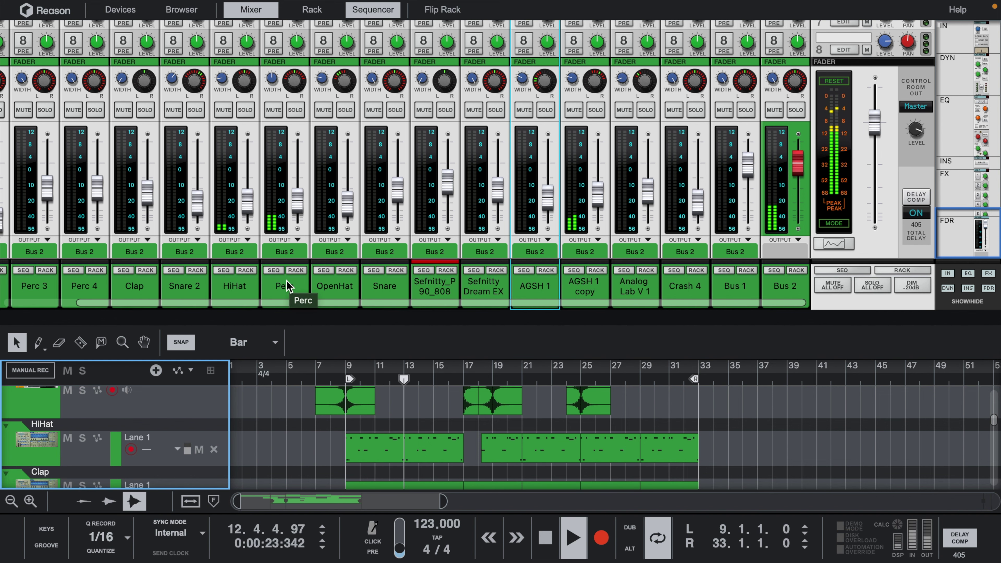
drag(308, 320, 343, 66)
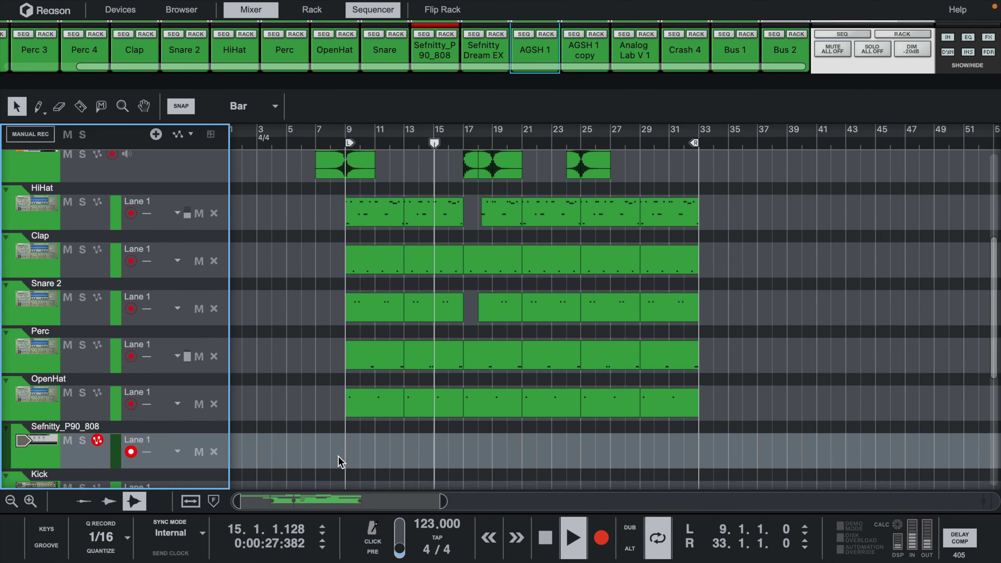
- Create a clip at bar 9 on the Sefnitty_P90_808 track, extend it to eight bars and open it for note editing
double_click(353, 457)
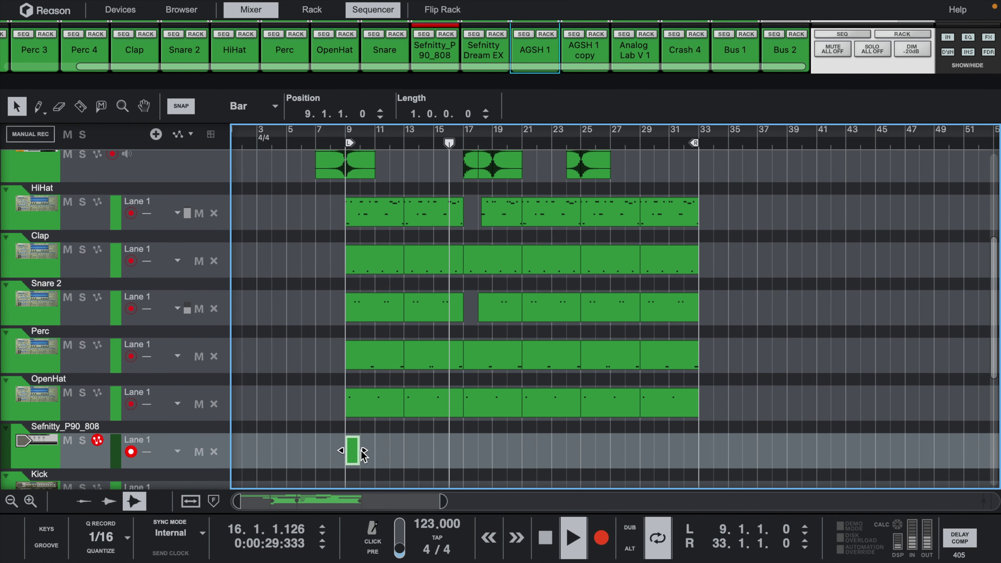
drag(361, 451, 463, 451)
double_click(455, 449)
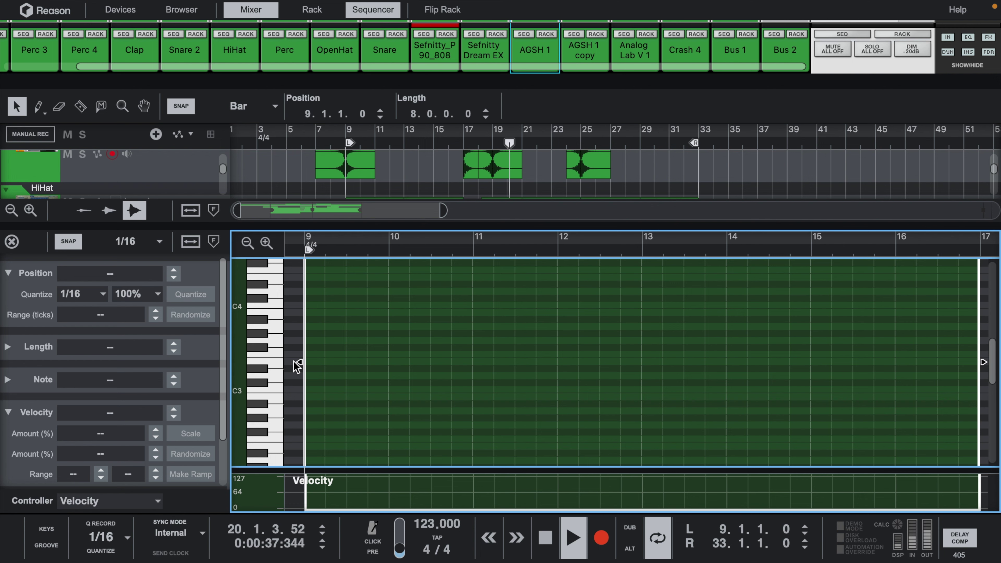
- Draw 1/16 bass notes G3 at the start of bar 9 and B3 at 10.2.1, and restart playback from the loop start
key(w)
click(307, 339)
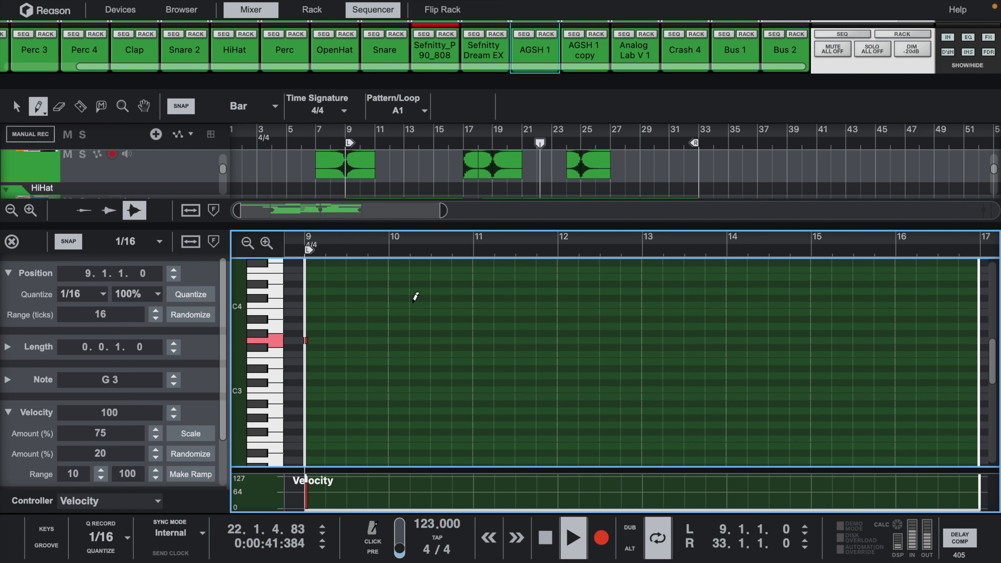
click(413, 312)
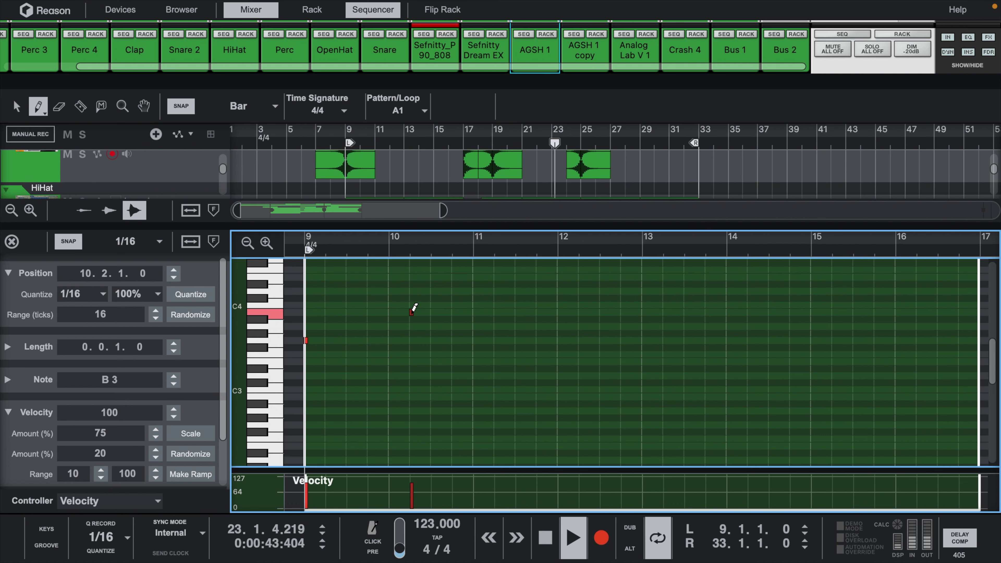
scroll(331, 333, left, 2)
key(space)
key(shift+Return)
key(space)
- Draw E3 at 11.1.1 and B2 at 12.2.1 and 12.3.3, and replay the 808 pattern
click(507, 361)
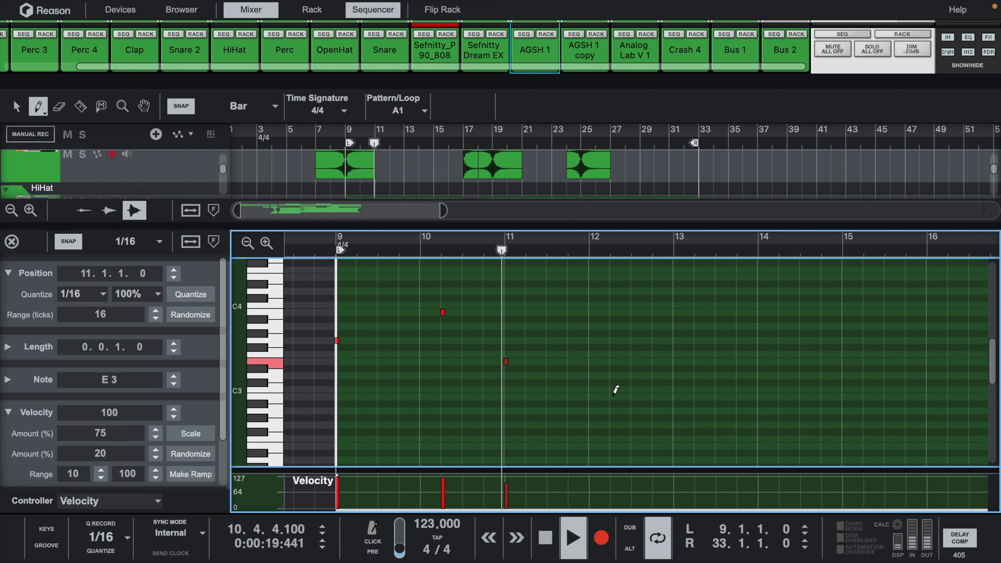
click(611, 396)
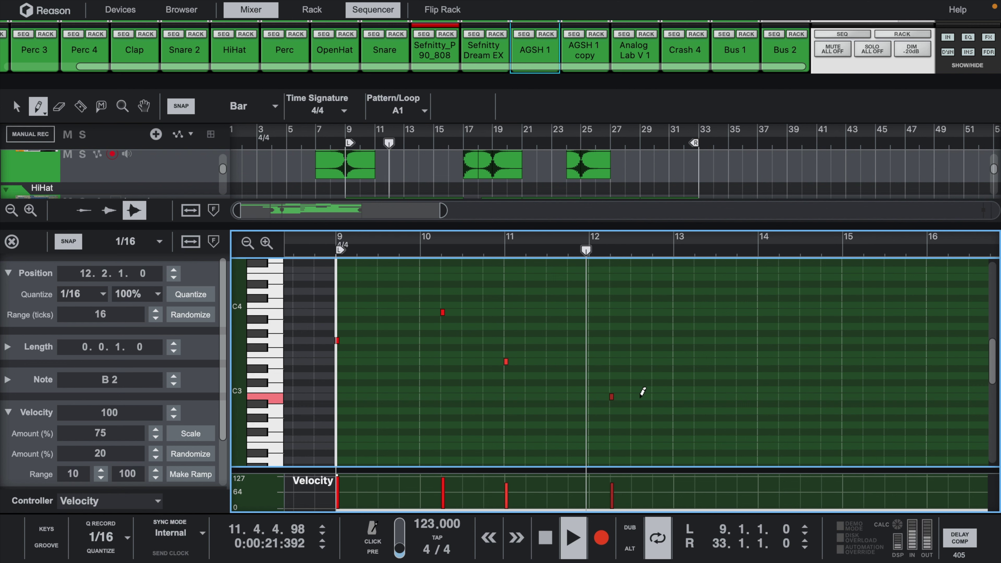
click(643, 396)
key(space)
key(space)
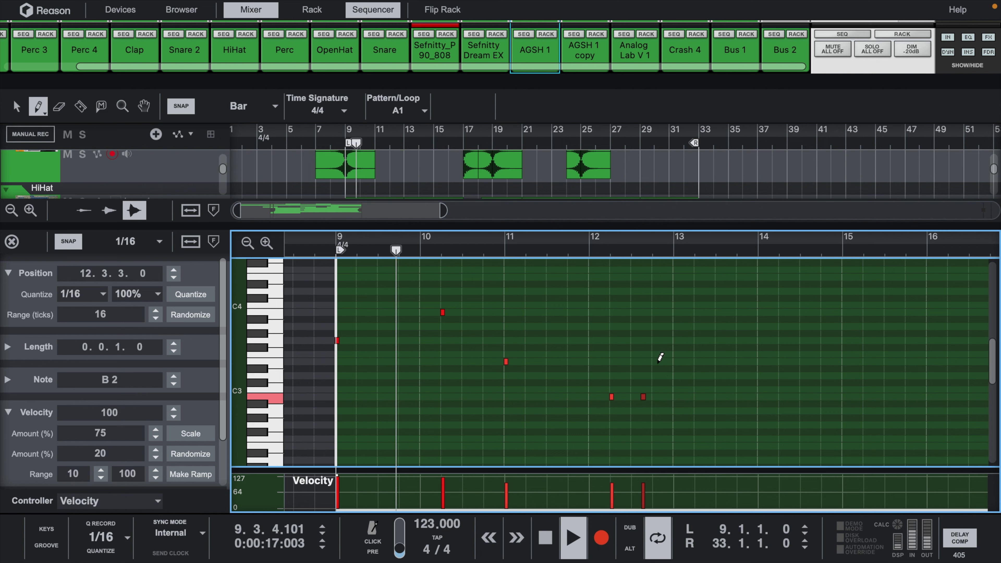
- Add E3 at 12.4.1 and F3 at 13.1.1, and raise the 808 note velocities to 127
click(655, 361)
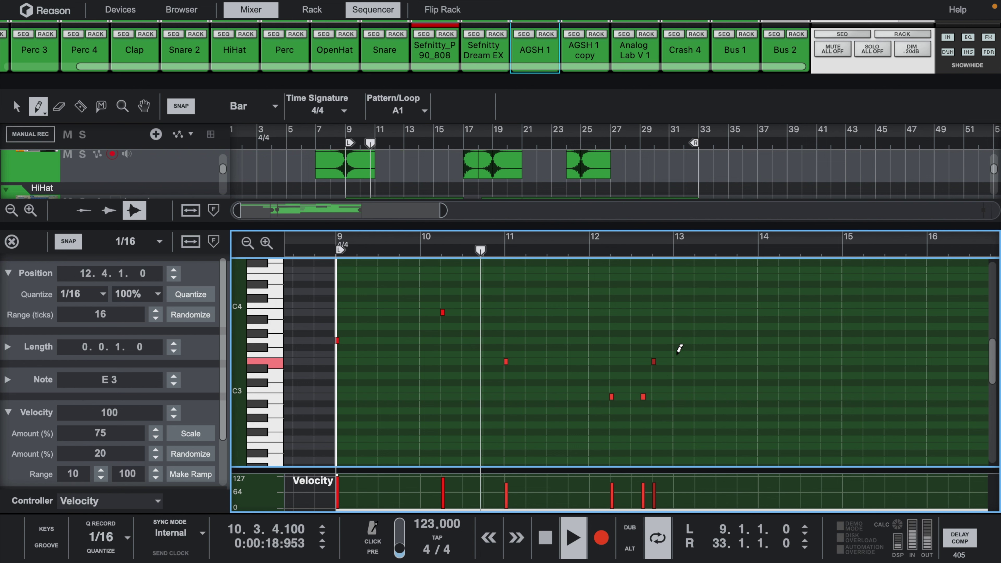
click(674, 354)
mouse_move(701, 479)
mouse_down()
mouse_move(646, 435)
mouse_move(284, 434)
mouse_up()
- Draw B3 at 14.2.1 and E3 at 15.1.1, and raise both notes' velocity to 127
scroll(782, 340, right, 3)
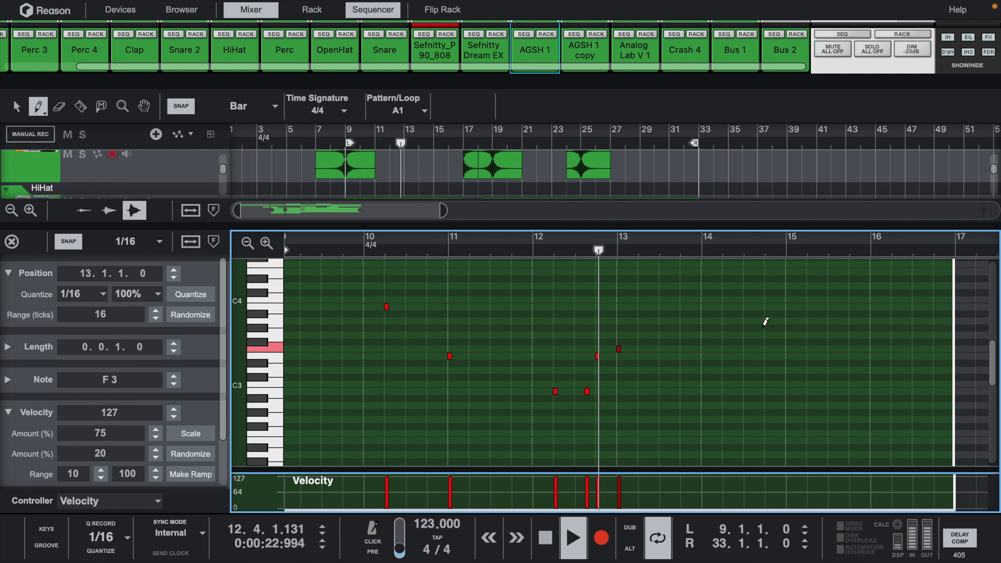
click(726, 306)
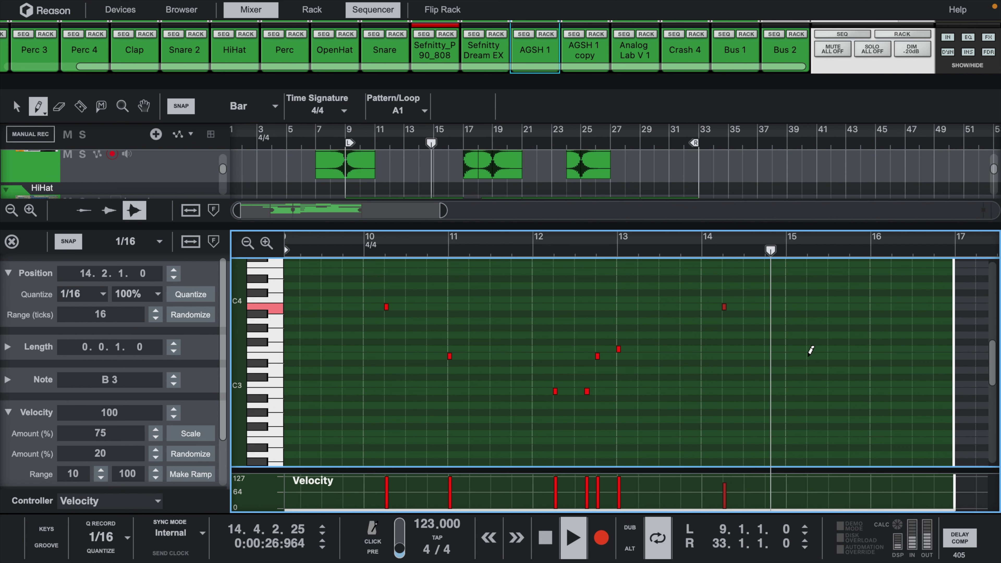
click(789, 356)
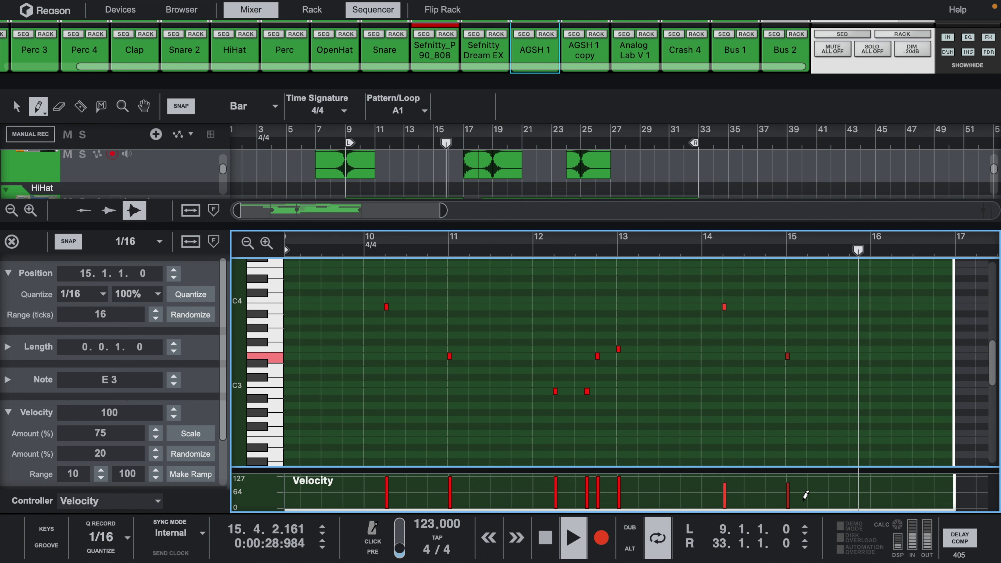
drag(802, 498, 679, 352)
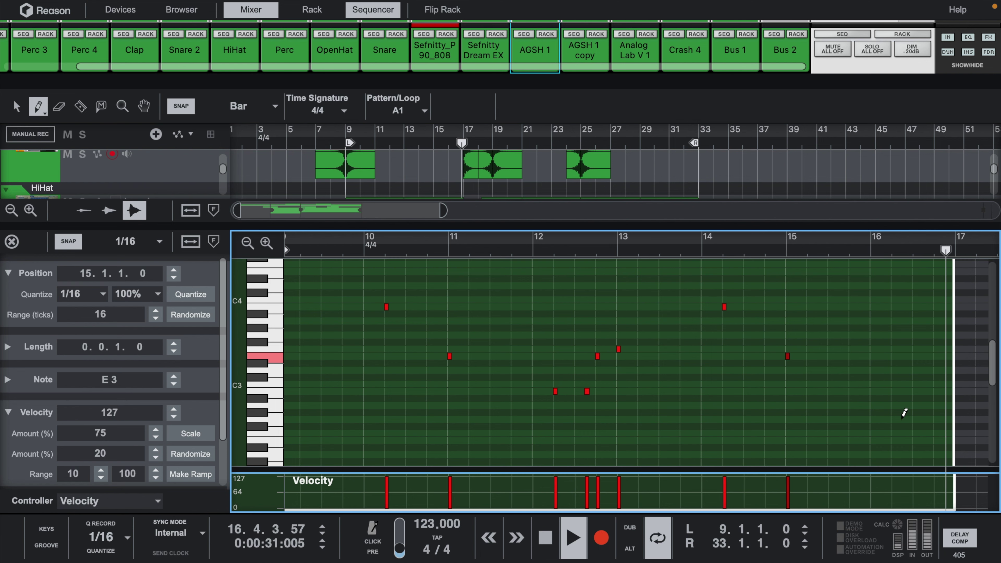
- Finish the 808 pattern with A2 at 16.2.1 and 16.3.3 and E3 at 16.4.1, 16.4.2 and 16.4.3, all at velocity 127
click(893, 405)
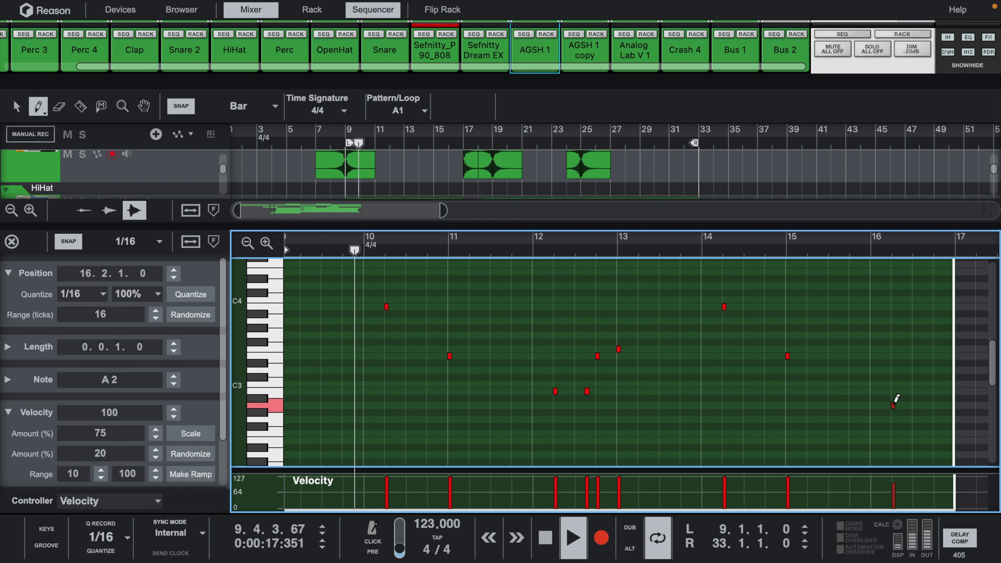
click(925, 405)
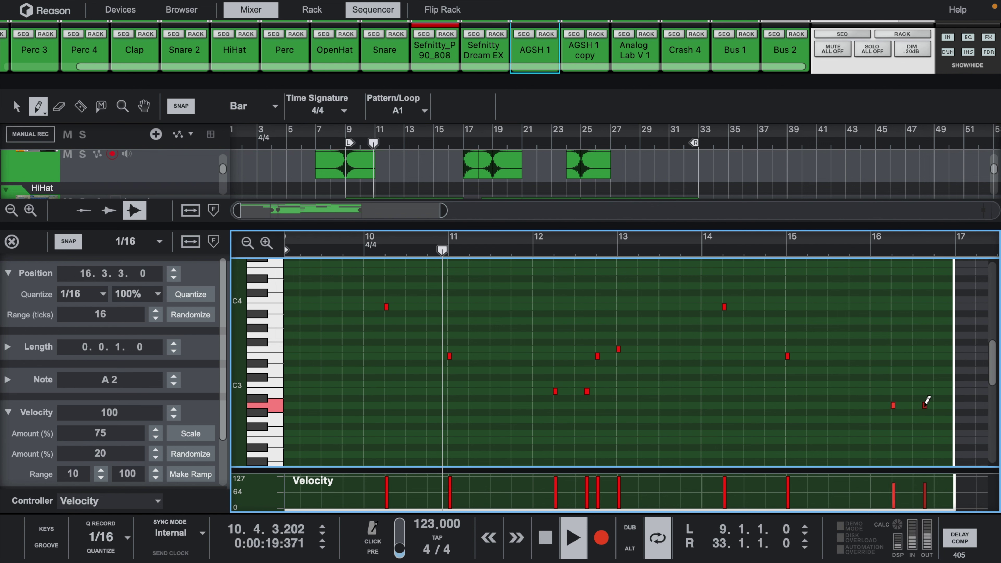
click(936, 355)
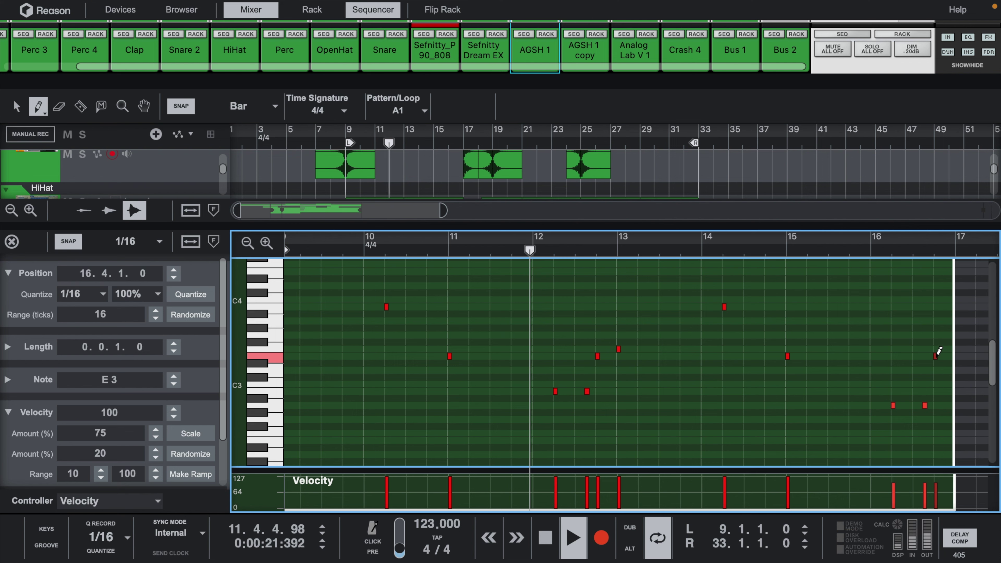
click(941, 356)
click(946, 355)
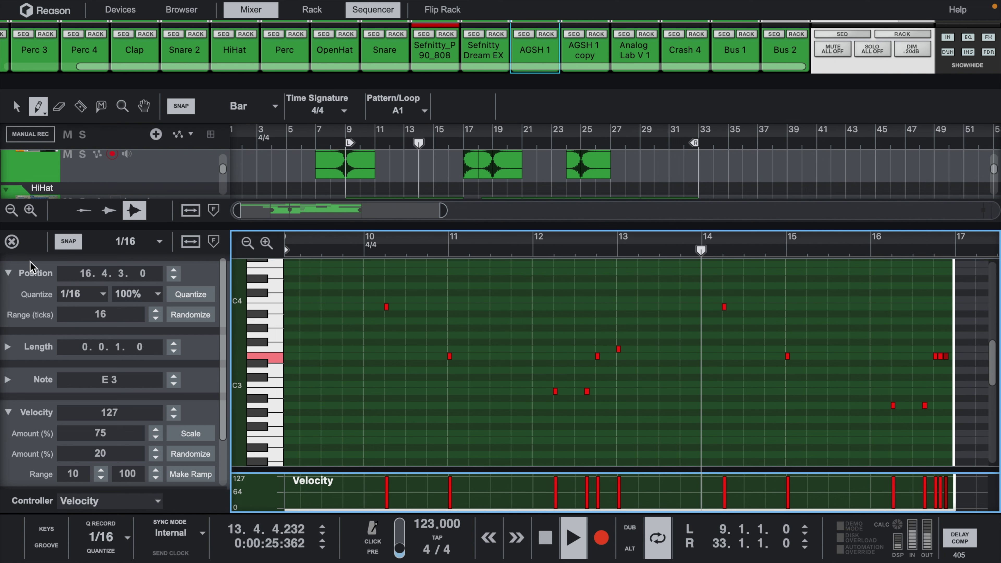
- Close the note editor and copy the eight-bar Sefnitty_P90_808 clip to bar 19 and bar 25
click(12, 241)
key(q)
click(423, 450)
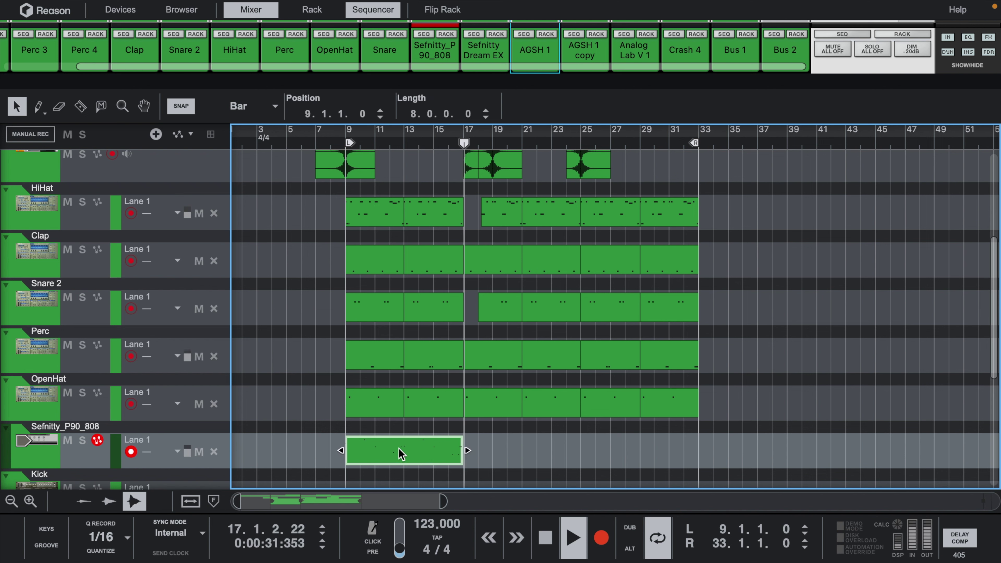
key(ctrl+d)
drag(458, 452, 488, 452)
drag(397, 457, 632, 458)
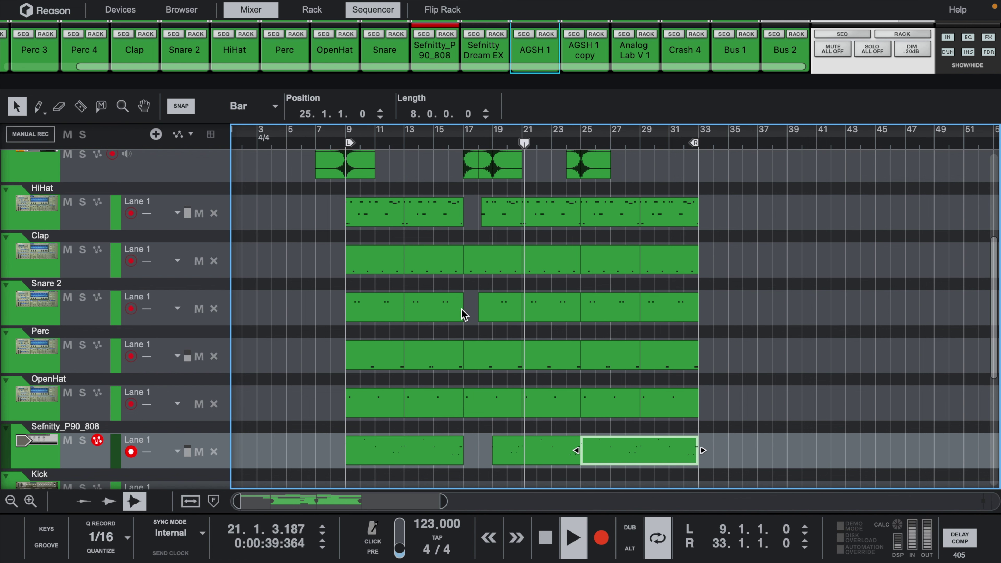
- Shorten the Sefnitty_P90_808 clip at bar 19 to four bars
scroll(465, 314, up, 5)
click(12, 502)
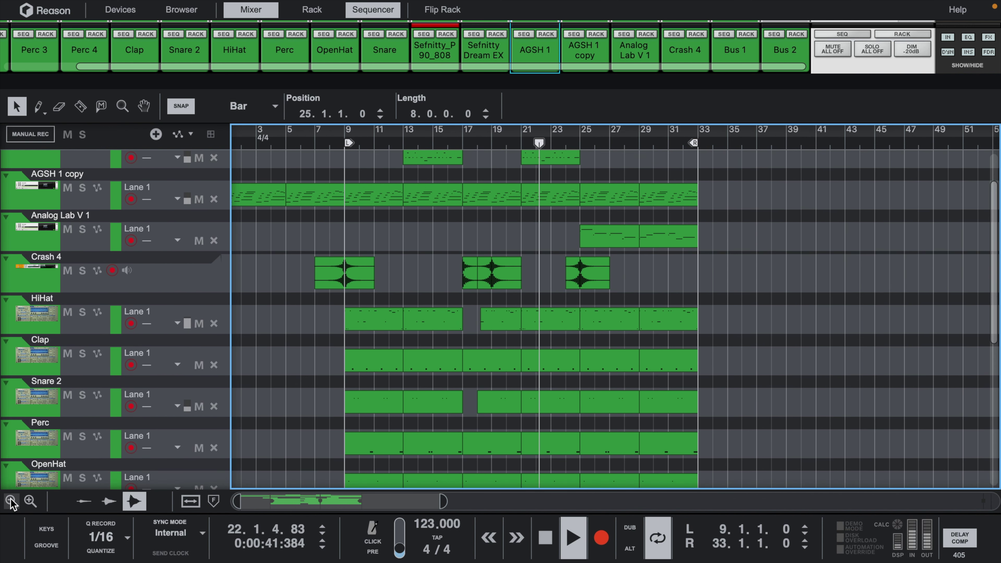
click(12, 502)
scroll(419, 364, up, 2)
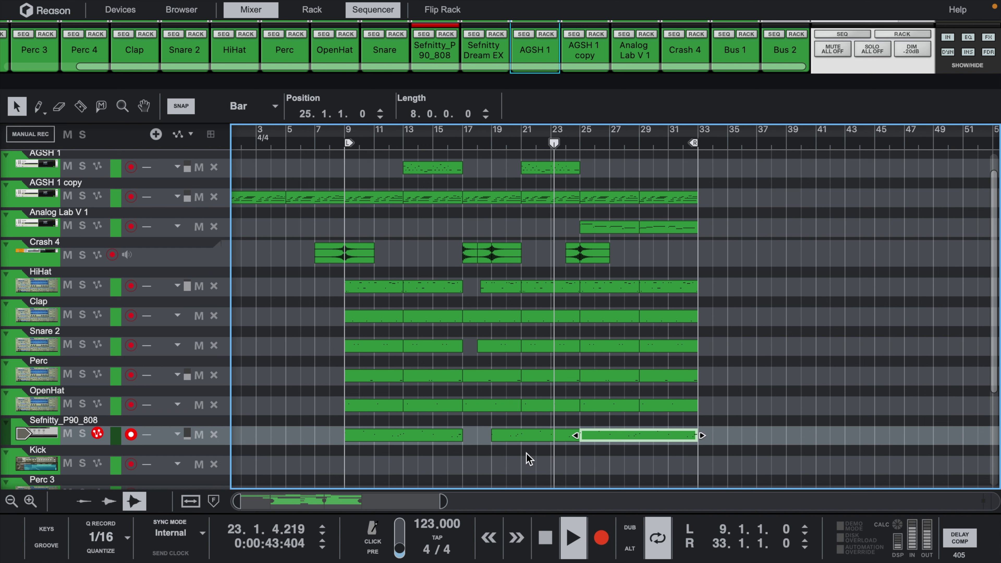
click(569, 437)
drag(585, 436, 551, 436)
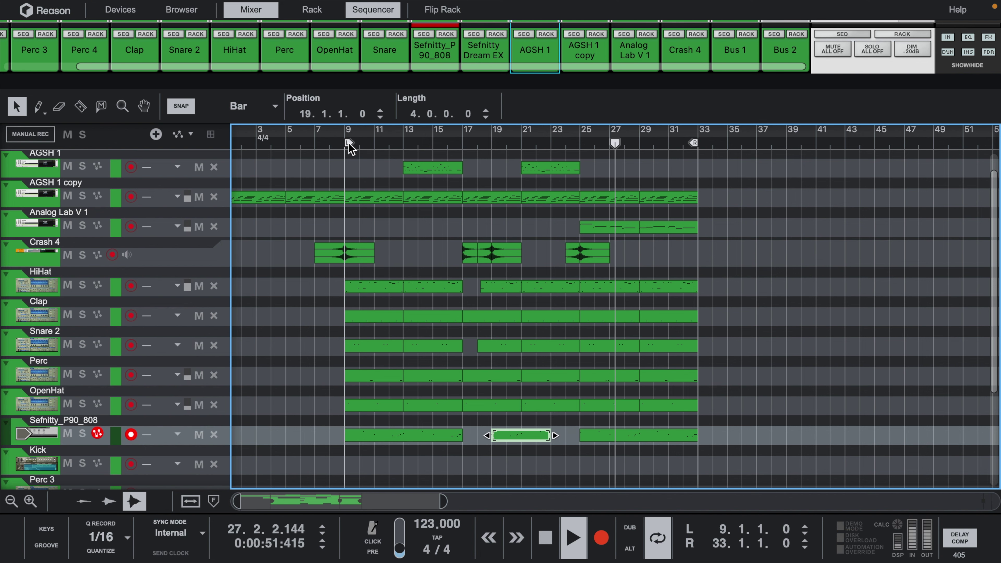
- Move the loop start to bar 1 and enlarge the mixer
drag(348, 143, 175, 140)
scroll(516, 264, up, 1)
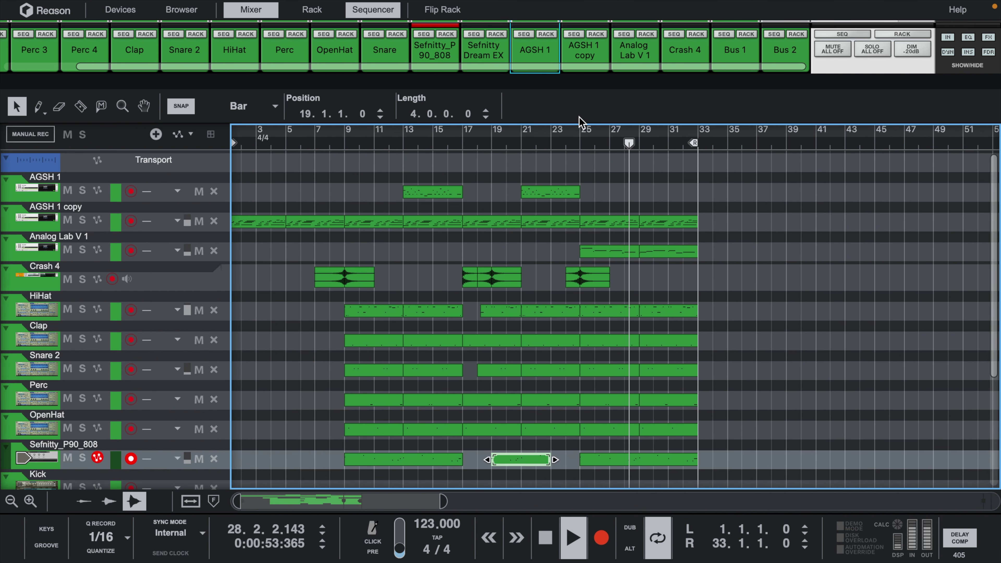
drag(615, 78, 612, 292)
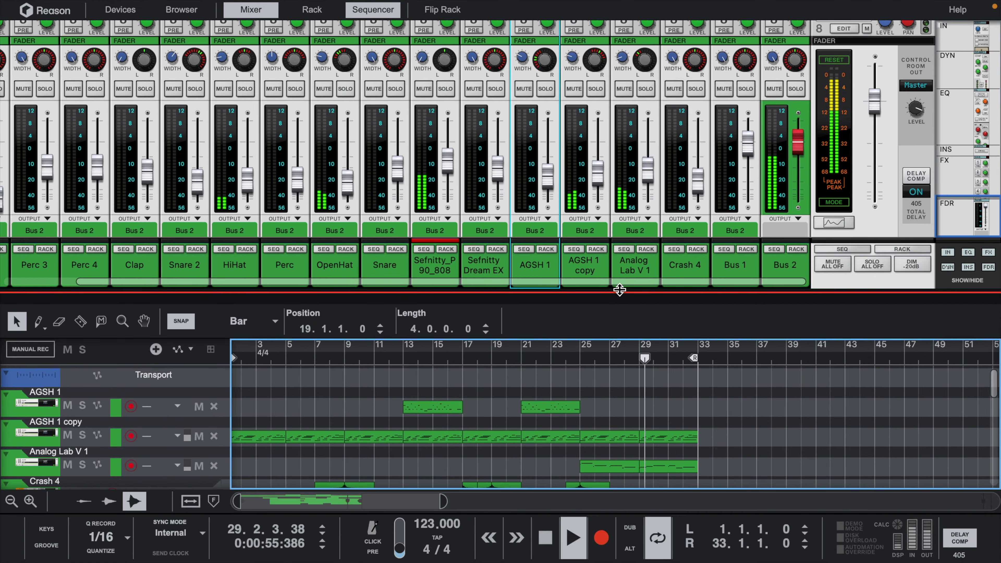
key(F6)
scroll(560, 257, up, 10)
scroll(547, 275, up, 10)
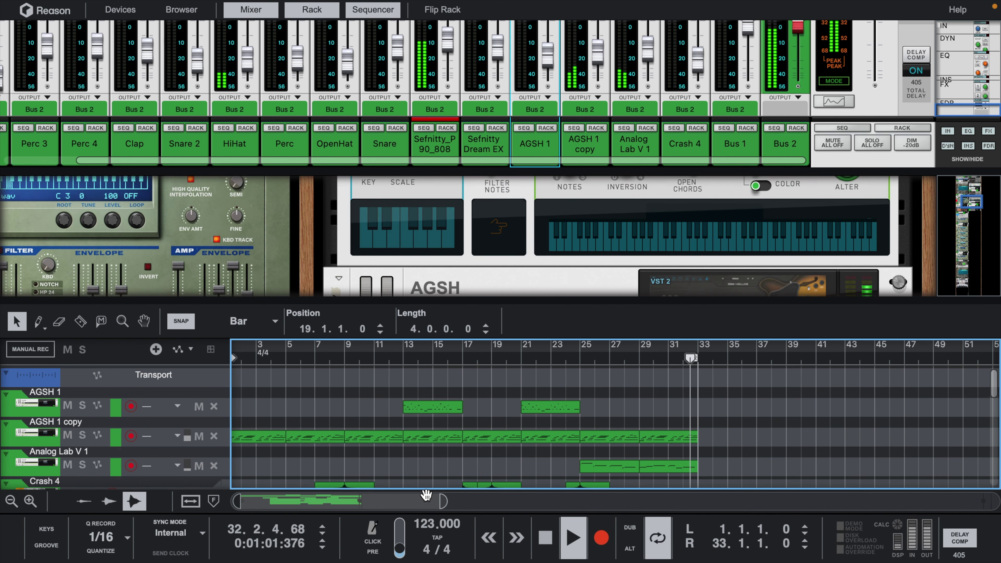
scroll(419, 466, down, 3)
scroll(419, 466, down, 2)
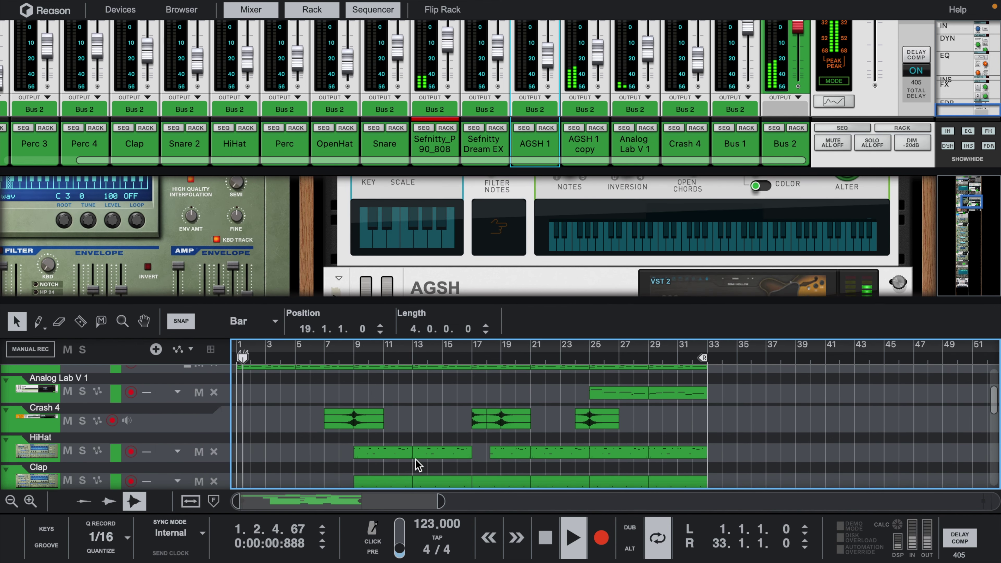
drag(532, 168, 532, 291)
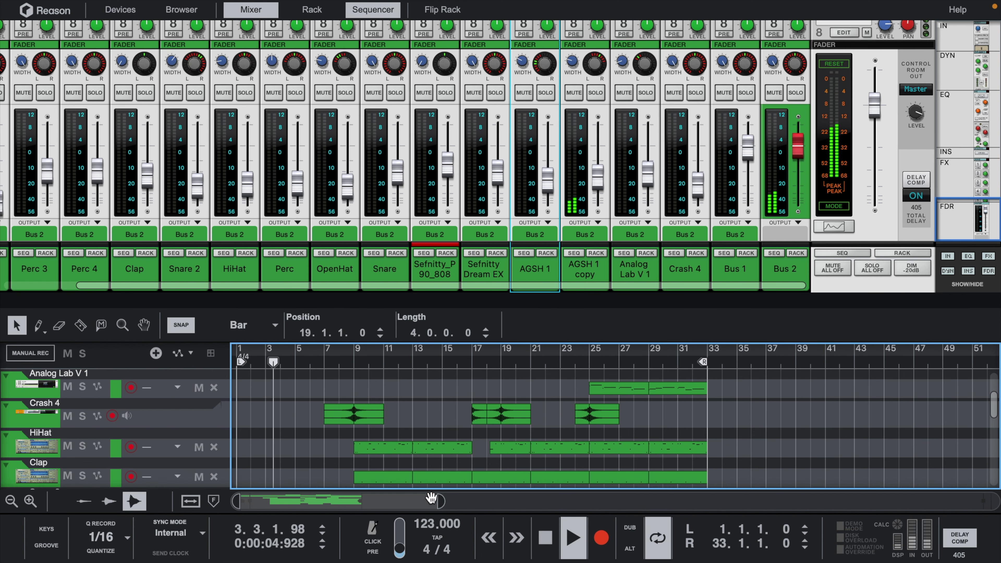
- Examine the melodic and drum clips across the full 32-bar arrangement while it plays, giving the sequencer more height
drag(440, 502, 495, 502)
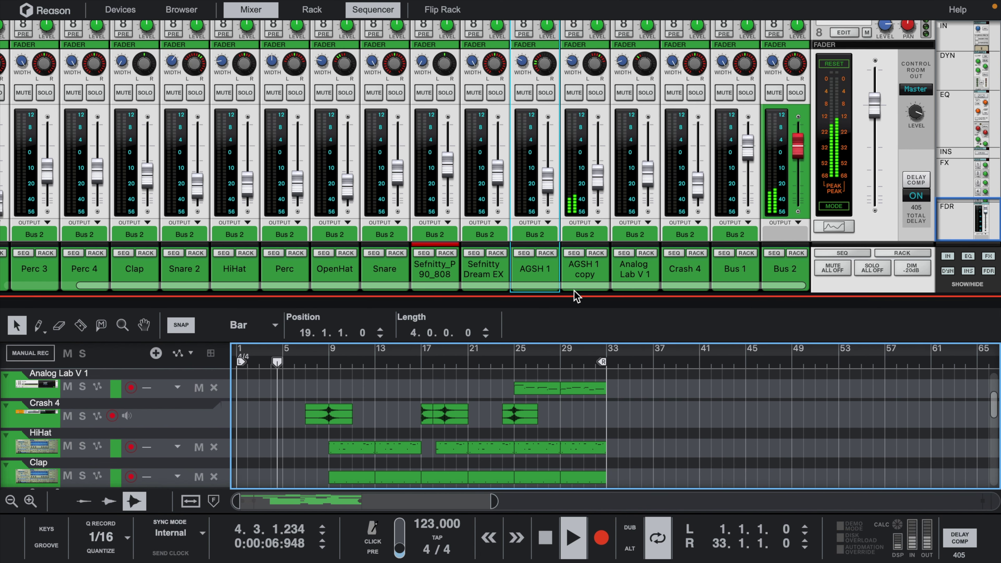
scroll(402, 421, up, 3)
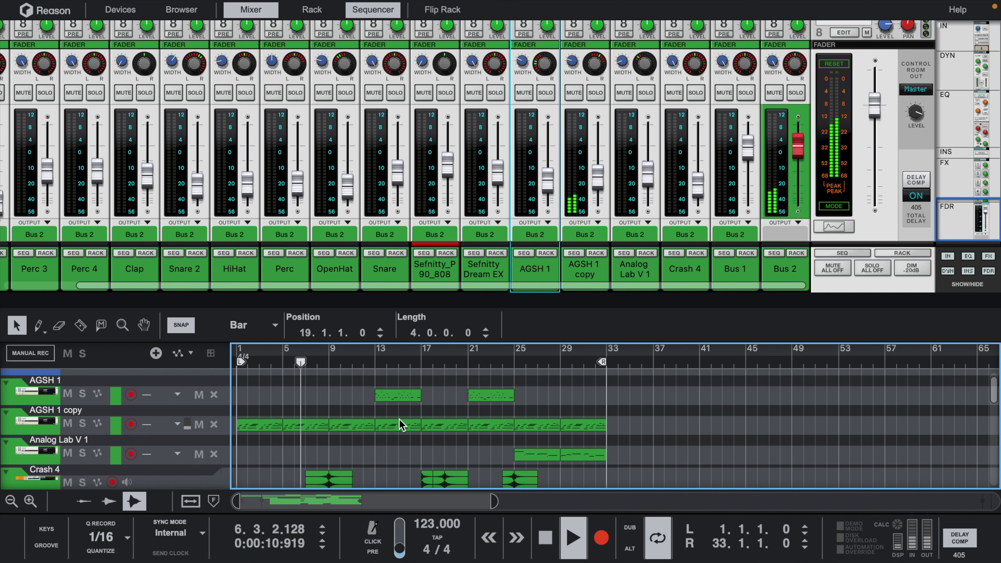
scroll(402, 425, down, 2)
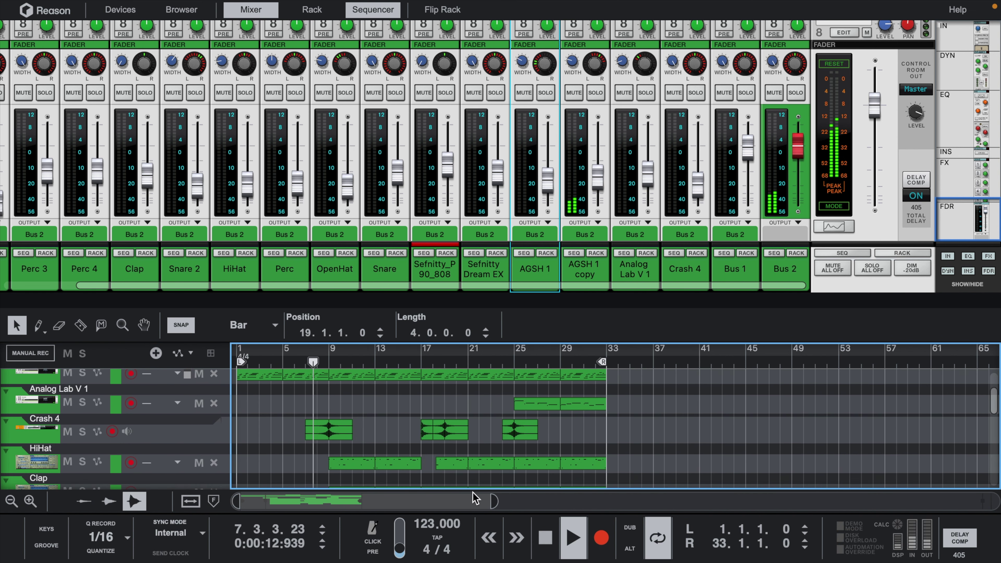
drag(497, 499, 379, 498)
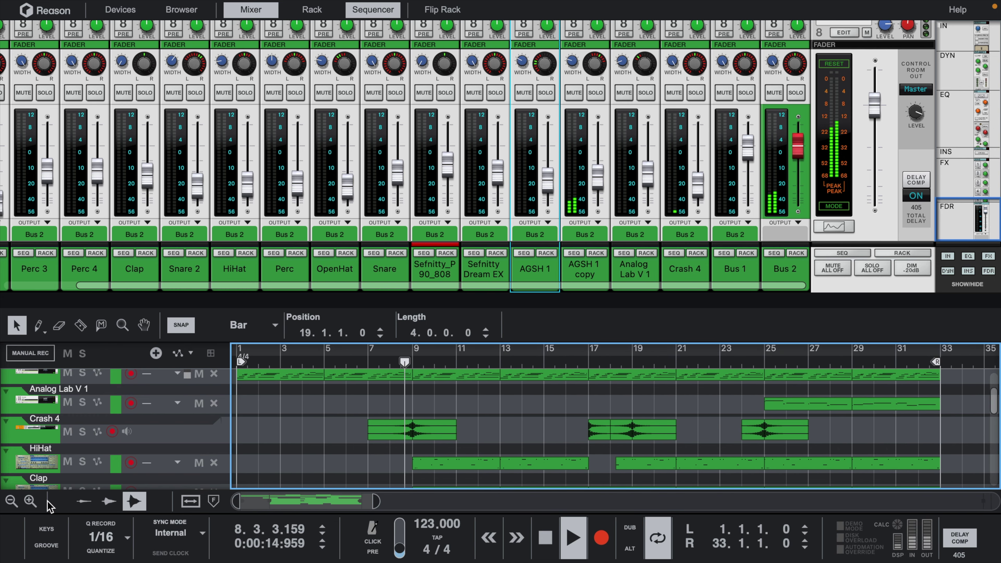
click(30, 502)
scroll(443, 446, down, 4)
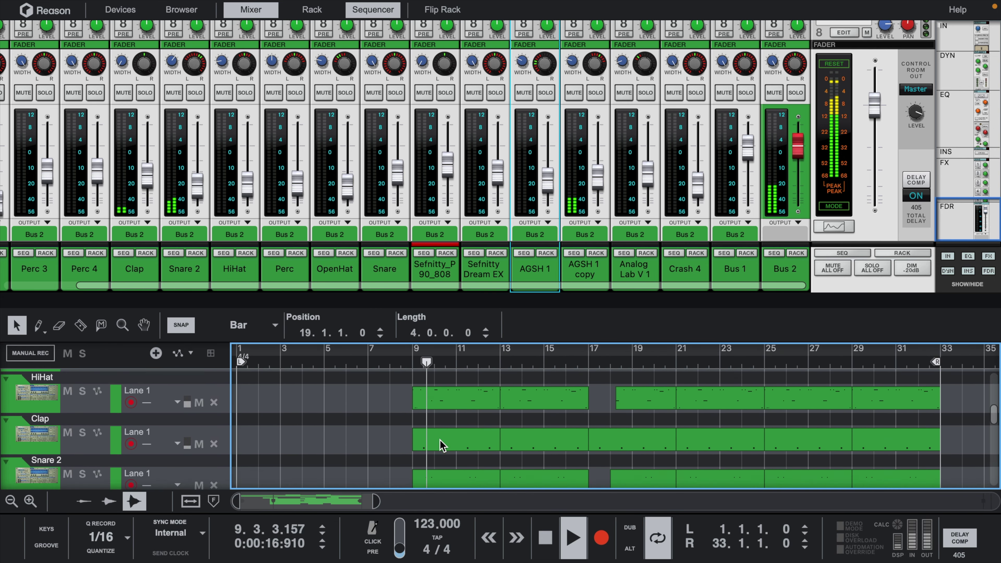
scroll(442, 444, up, 3)
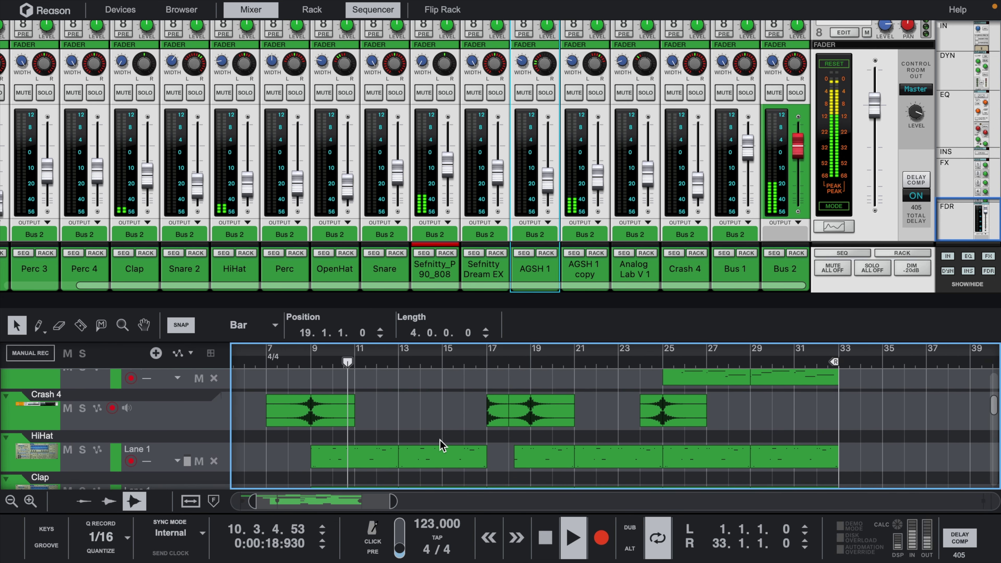
drag(512, 307, 512, 208)
scroll(525, 367, right, 5)
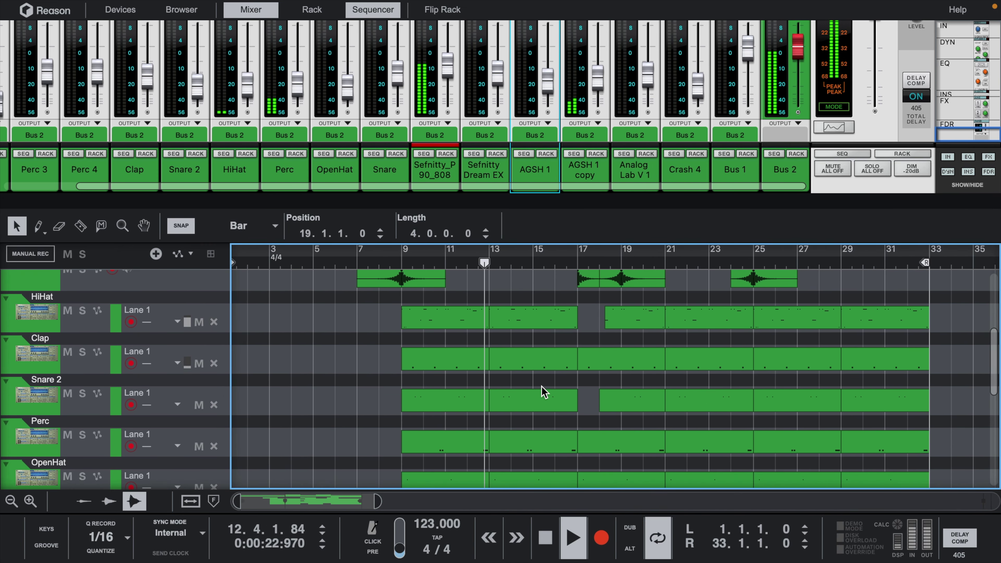
- Examine the notes and velocities of the HiHat clips starting at bars 13, 18 and 21
double_click(493, 341)
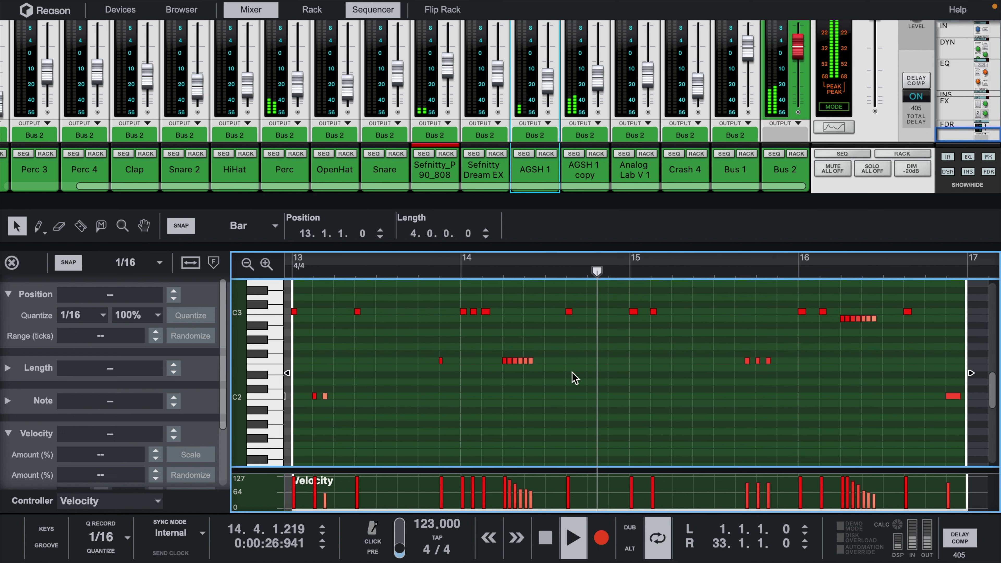
scroll(571, 377, right, 2)
scroll(571, 378, up, 2)
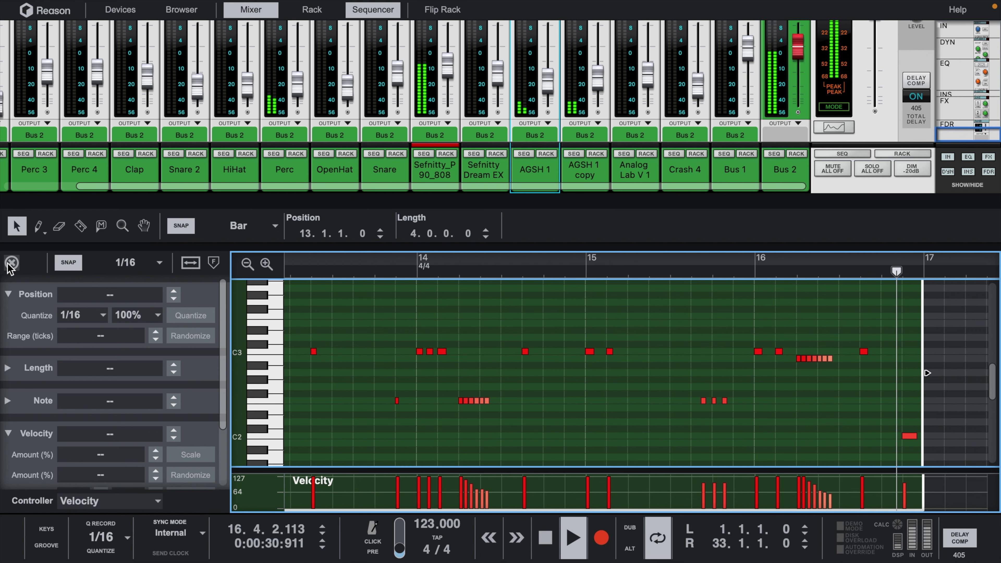
click(10, 265)
scroll(441, 389, down, 3)
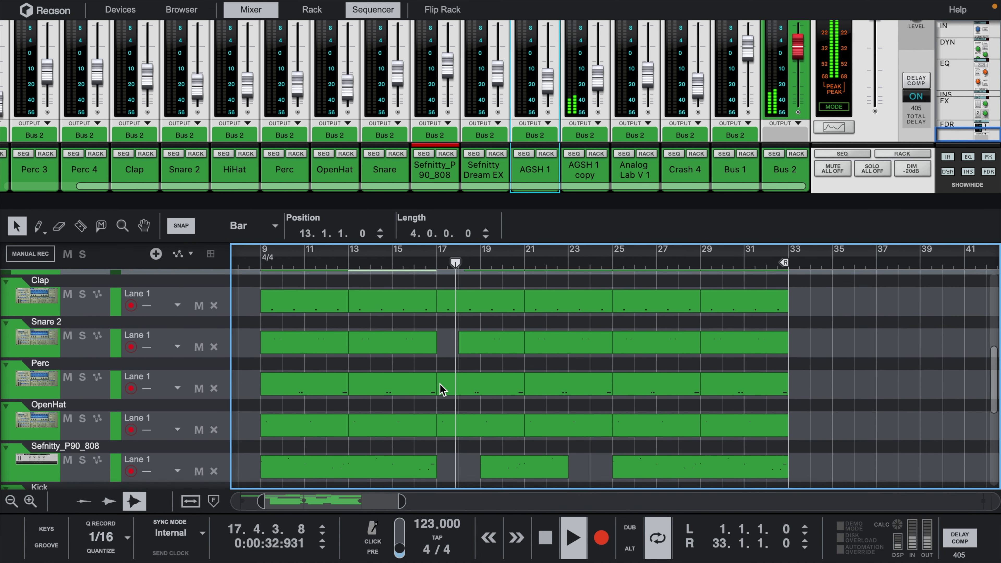
scroll(441, 388, up, 4)
double_click(485, 360)
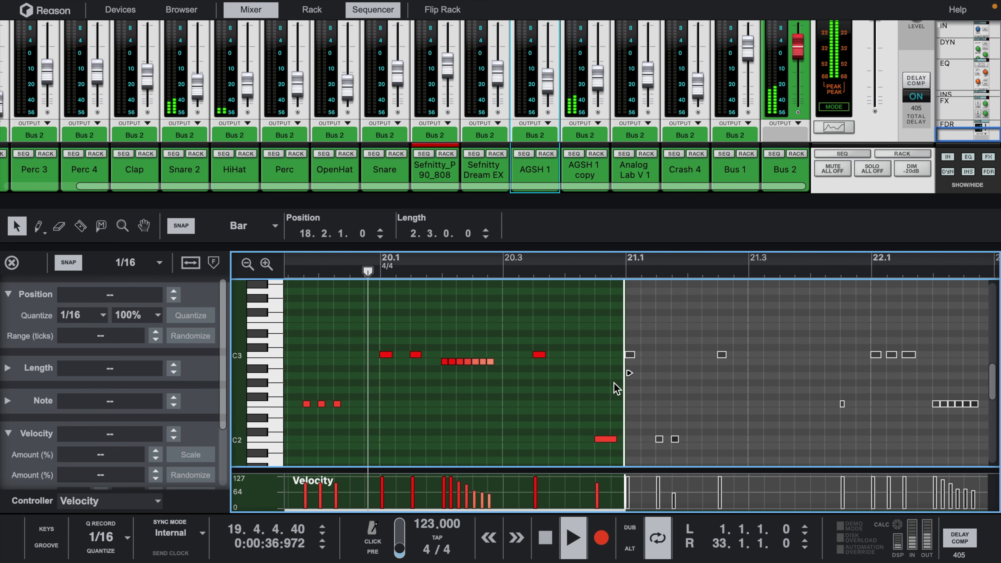
click(706, 356)
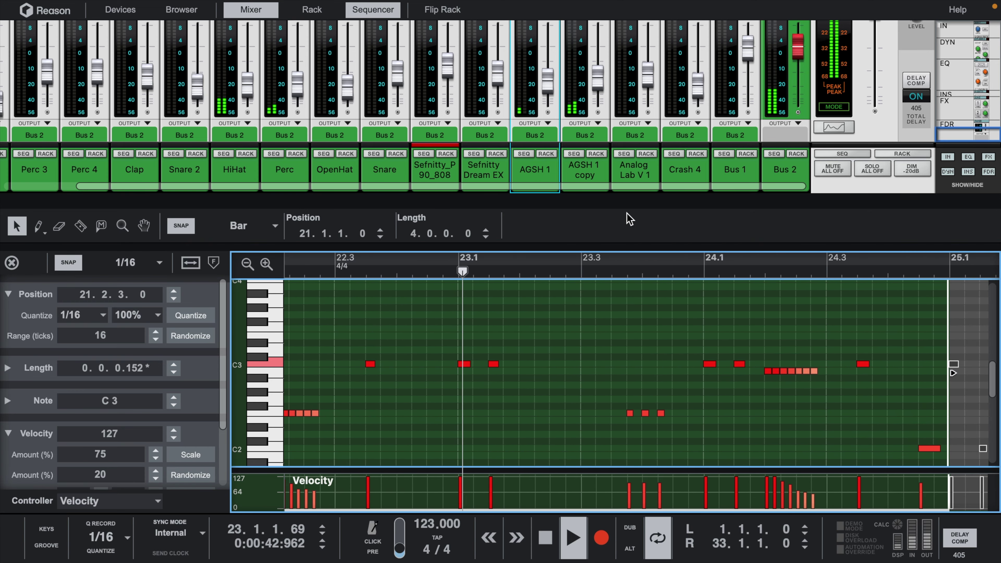
- Expand the sequencer to full height and examine the notes of the Analog Lab V 1 clip at bar 25
key(F6)
drag(591, 203, 591, 24)
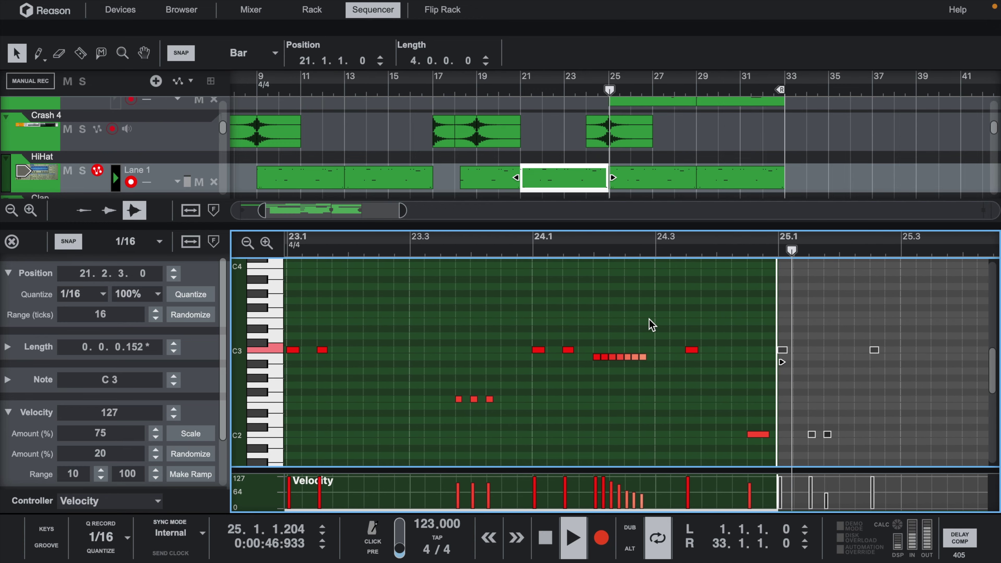
scroll(748, 160, up, 2)
scroll(748, 160, up, 1)
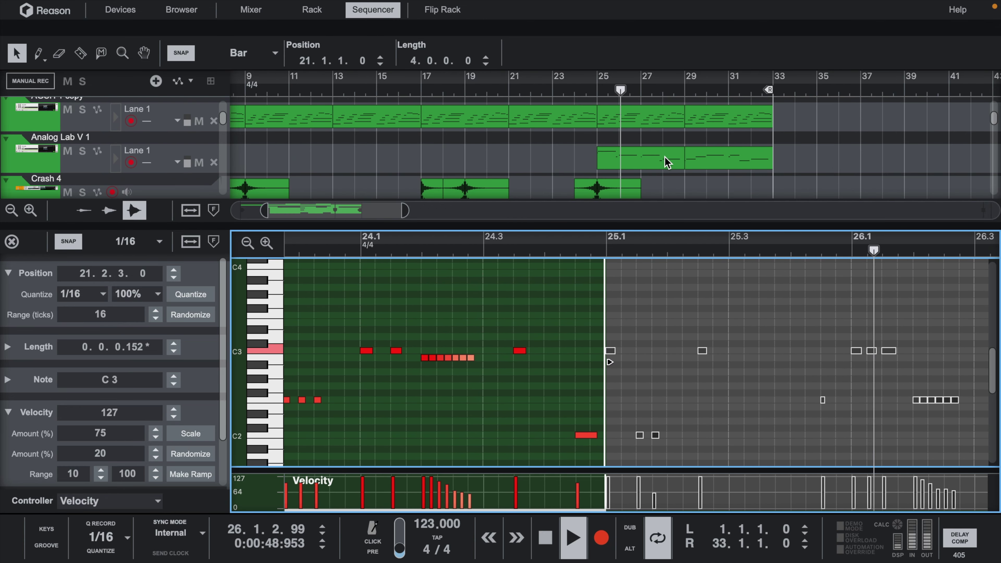
click(664, 160)
scroll(741, 370, right, 6)
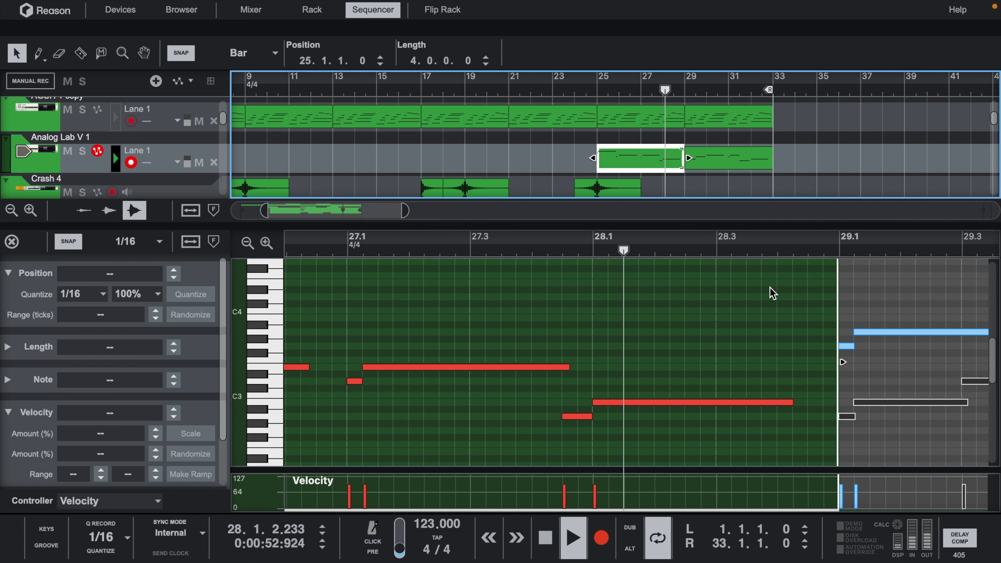
- Examine the arpeggiated chord notes in the AGSH 1 copy clip at bar 29
click(730, 115)
scroll(732, 118, up, 2)
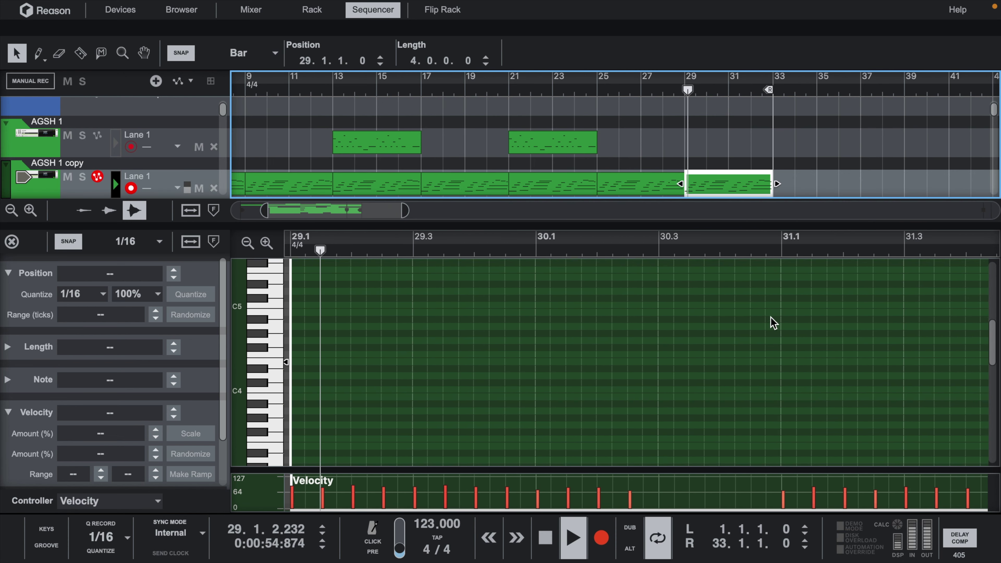
scroll(772, 320, down, 10)
scroll(771, 317, up, 5)
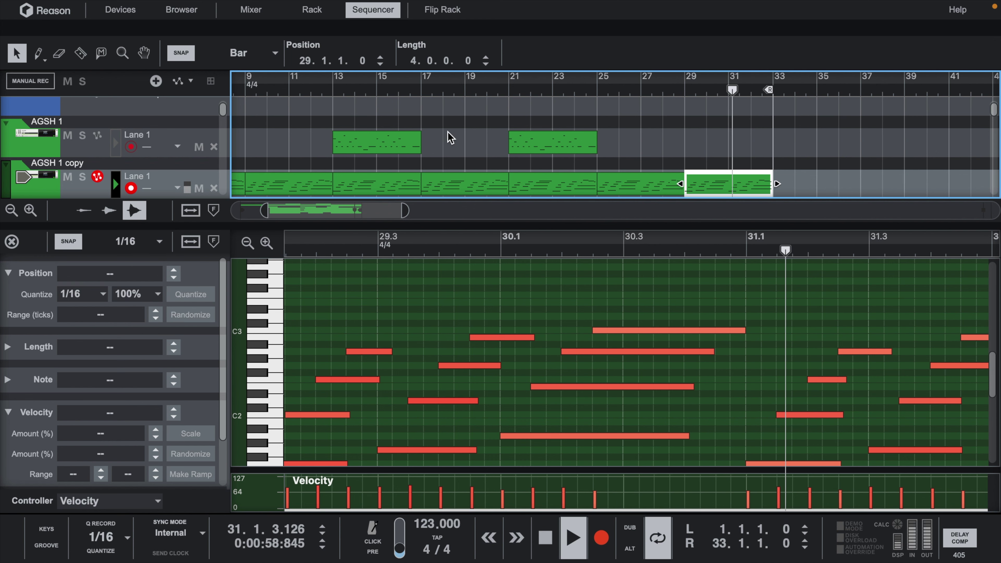
- Examine the arpeggiated chord notes in the AGSH 1 copy clips at bars 1 and 5, with the whole clip in view
scroll(450, 138, left, 5)
scroll(451, 138, down, 1)
scroll(447, 134, down, 3)
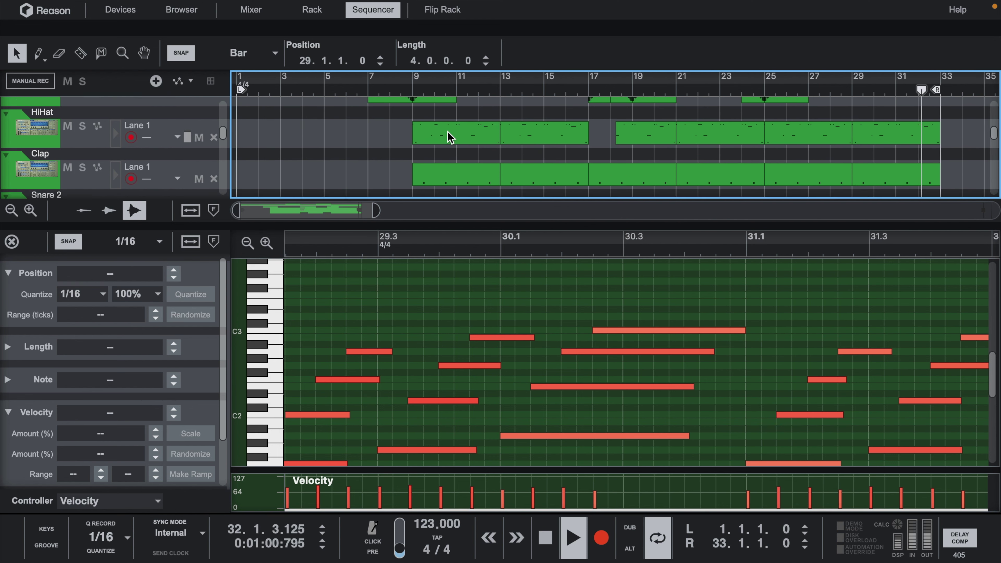
scroll(447, 134, up, 2)
click(293, 147)
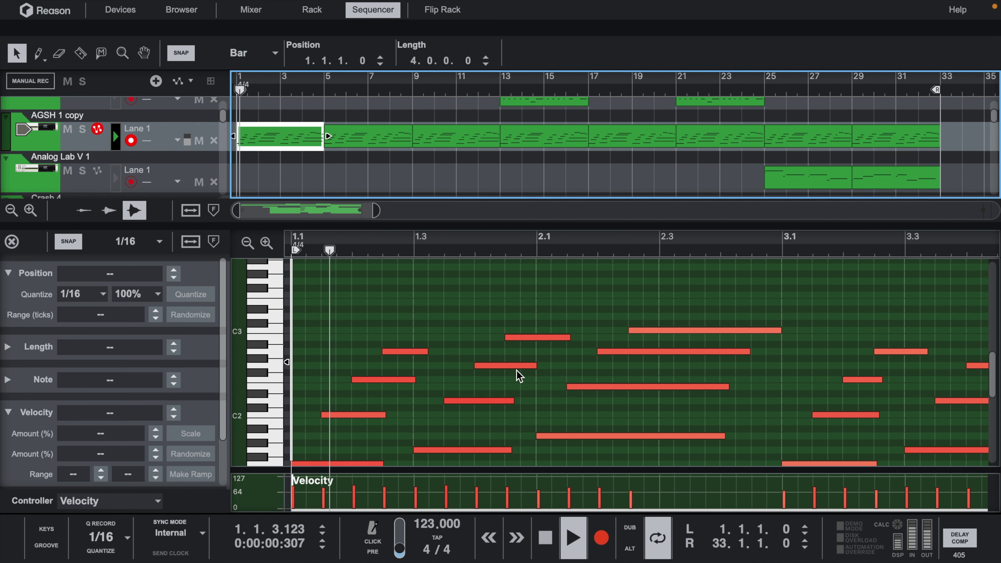
scroll(519, 327, down, 2)
drag(573, 235, 592, 62)
drag(587, 240, 588, 152)
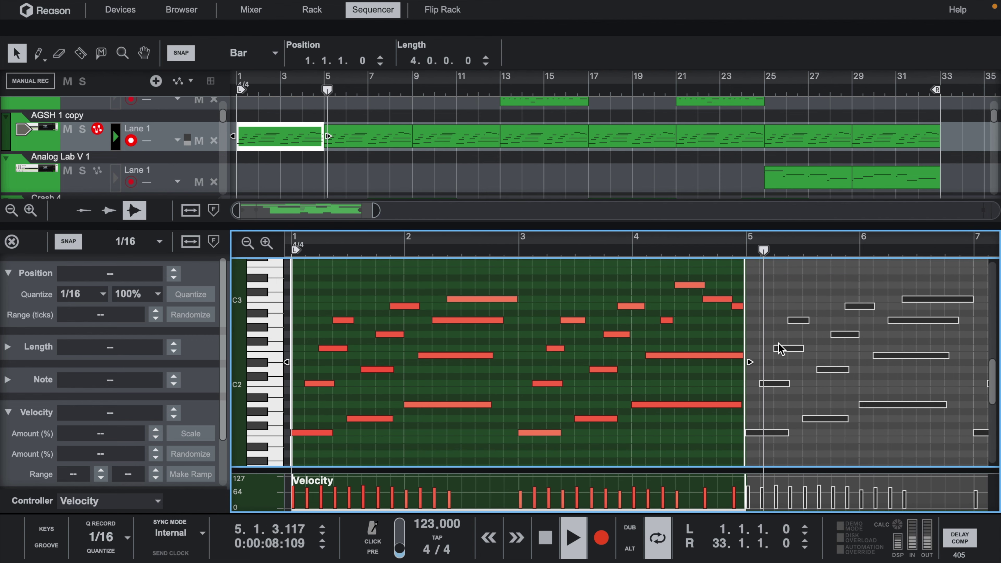
double_click(779, 351)
scroll(782, 349, right, 2)
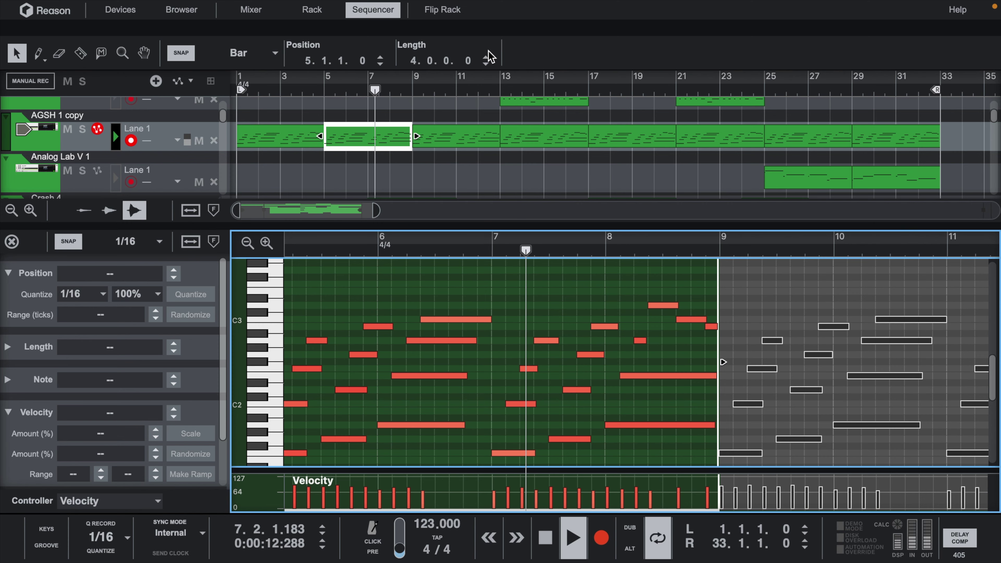
- Bring back the mixer faders above the sequencer and close the note editor
drag(521, 24, 509, 344)
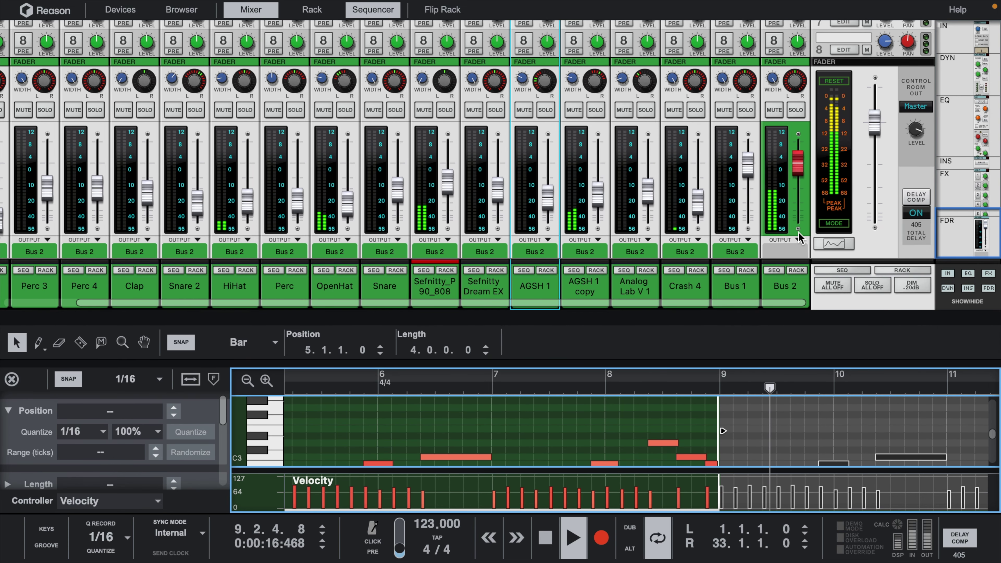
scroll(823, 229, up, 1)
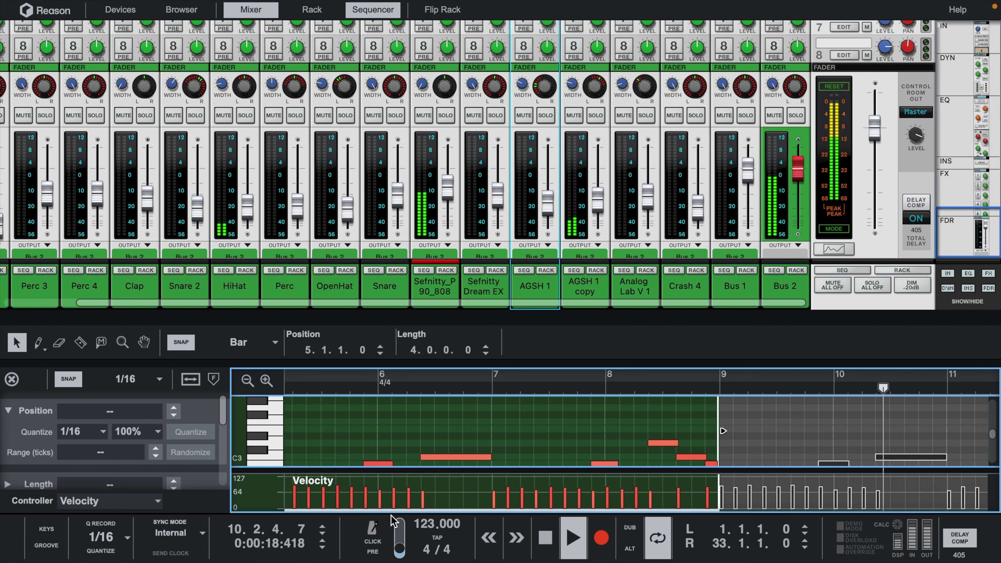
drag(481, 377, 489, 176)
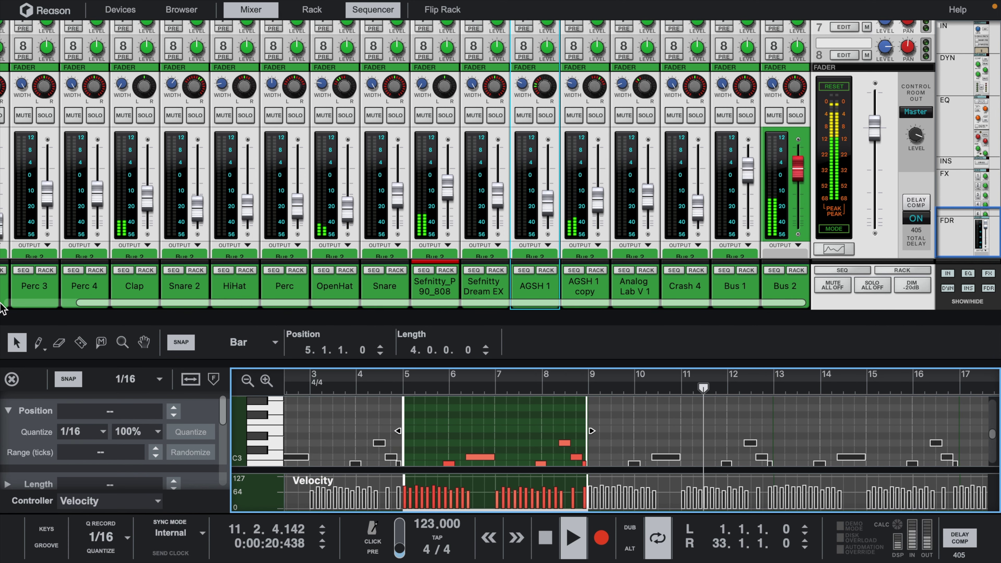
click(12, 380)
- Select the AGSH 1 track and open its Spectrum EQ, moving the window clear of its mixer channel
scroll(510, 463, up, 3)
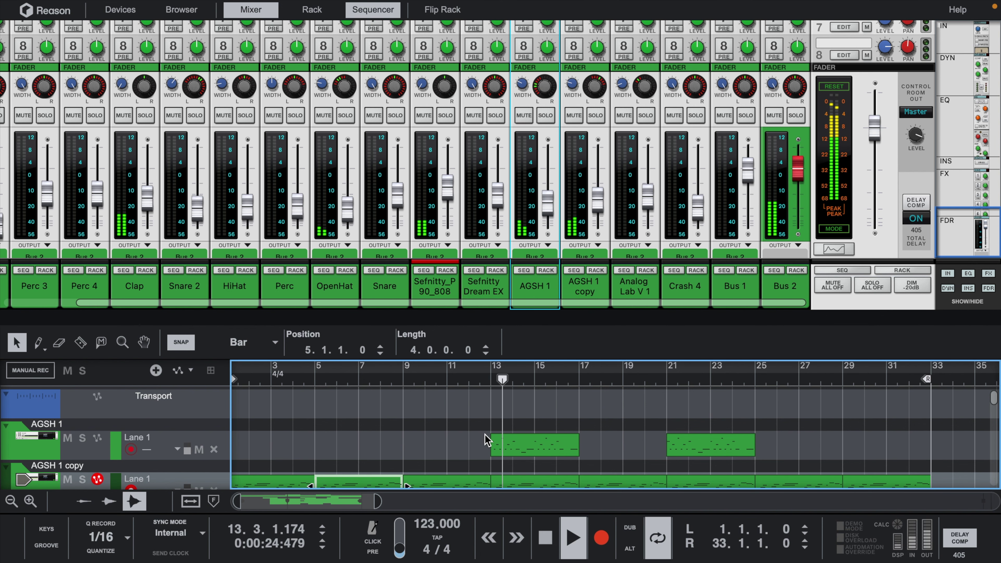
click(162, 441)
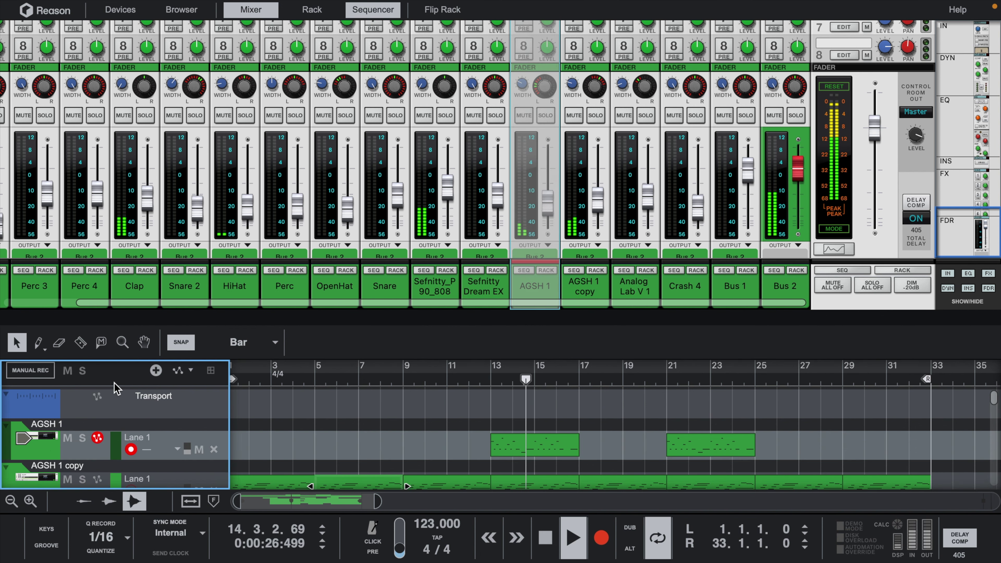
scroll(506, 146, up, 5)
scroll(506, 146, up, 10)
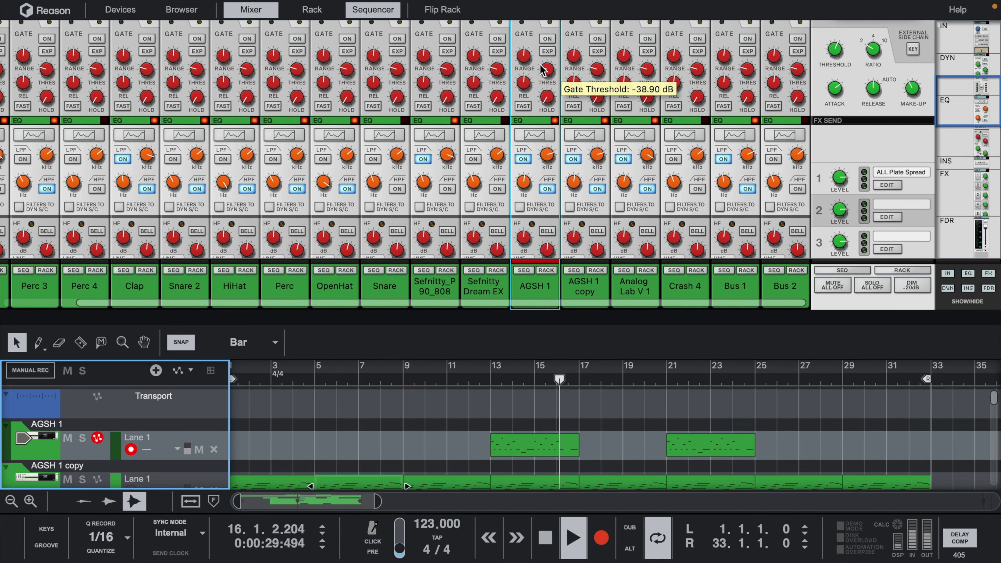
click(534, 134)
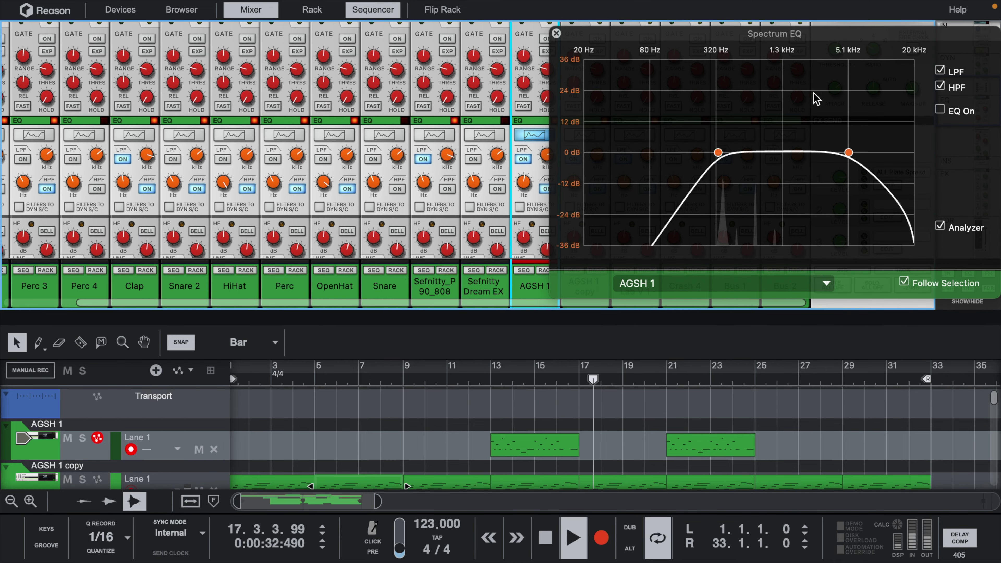
drag(856, 35, 278, 125)
- Examine the filter curves of the AGSH 1 copy and Sefnitty_P90_808 channels in the Spectrum EQ
scroll(710, 164, down, 10)
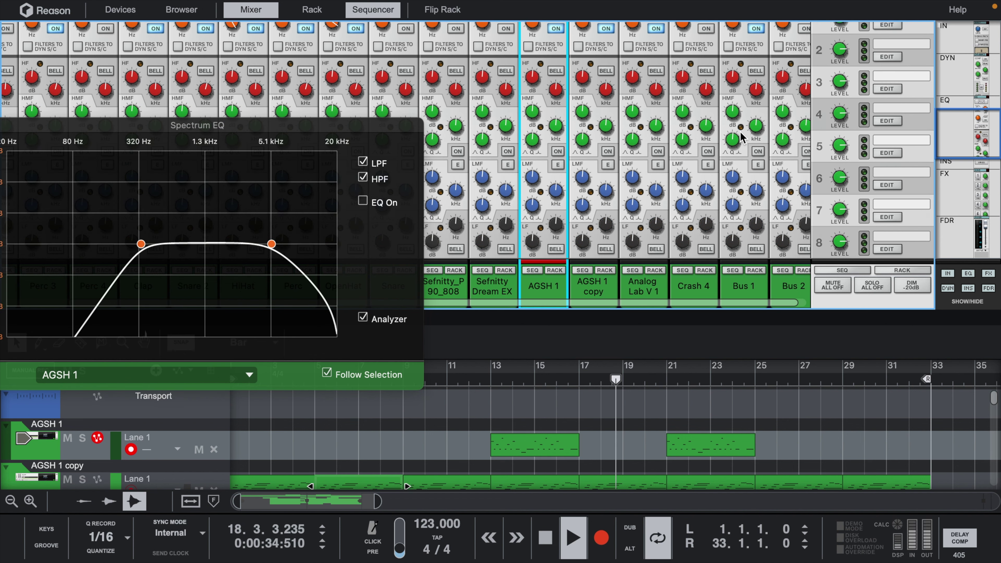
click(588, 287)
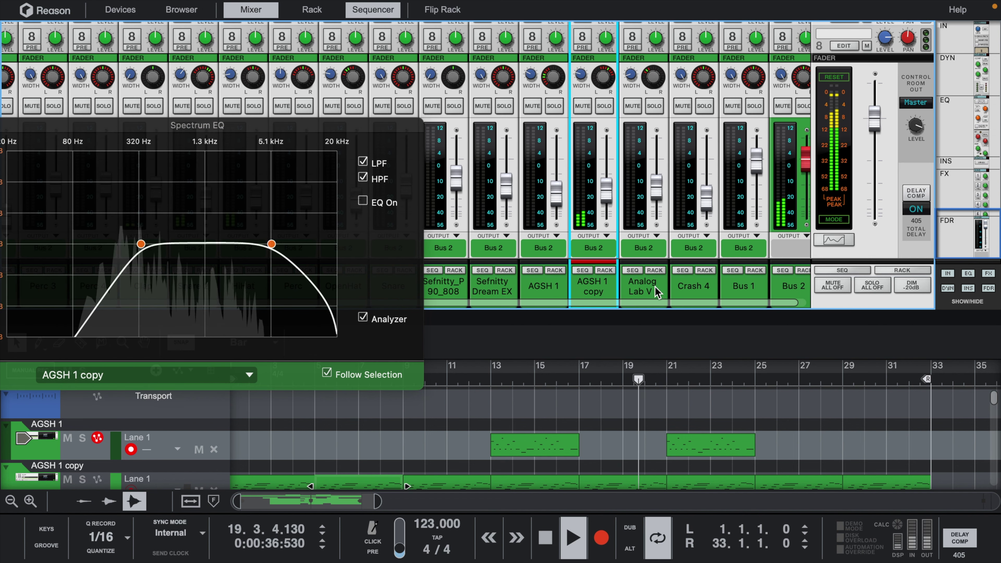
scroll(602, 292, left, 3)
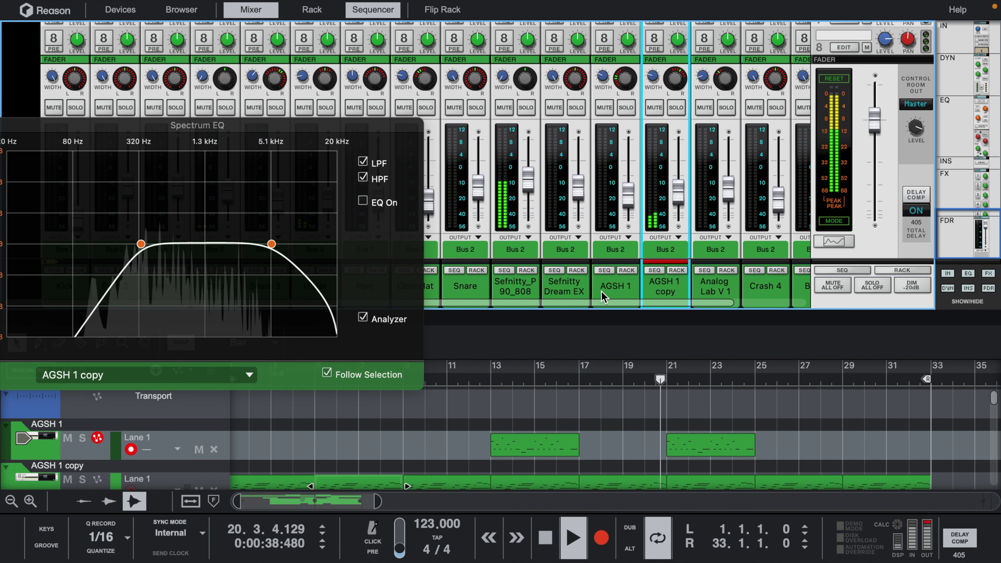
click(511, 282)
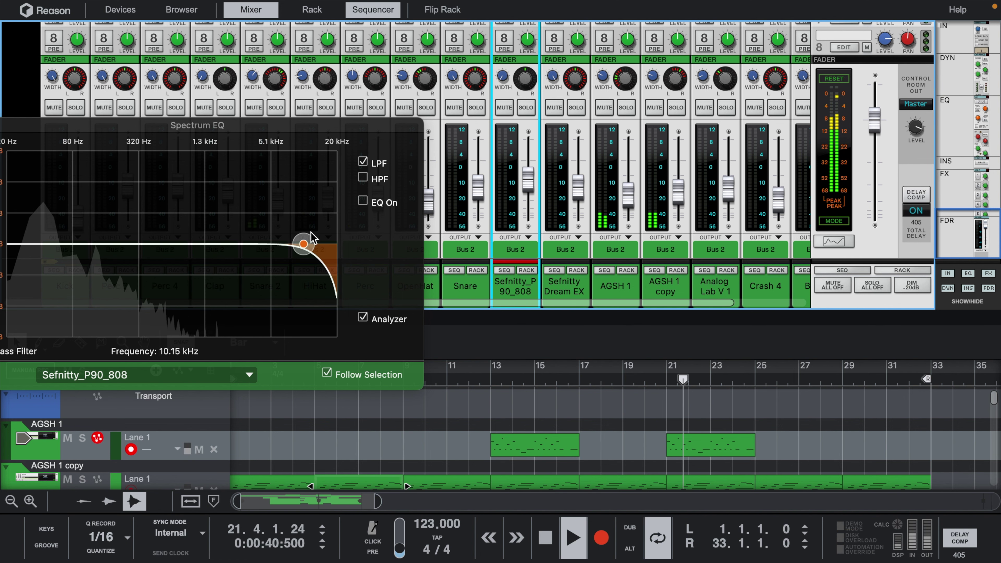
- Examine the filter curves of the AGSH 1, AGSH 1 copy and Analog Lab V 1 channels in the Spectrum EQ
drag(272, 132, 326, 219)
scroll(555, 154, right, 1)
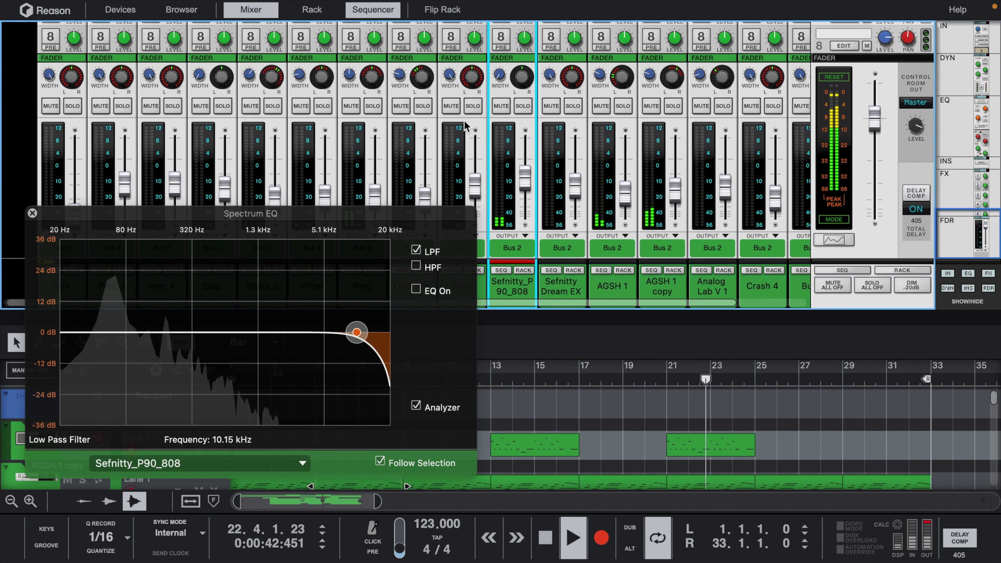
click(618, 286)
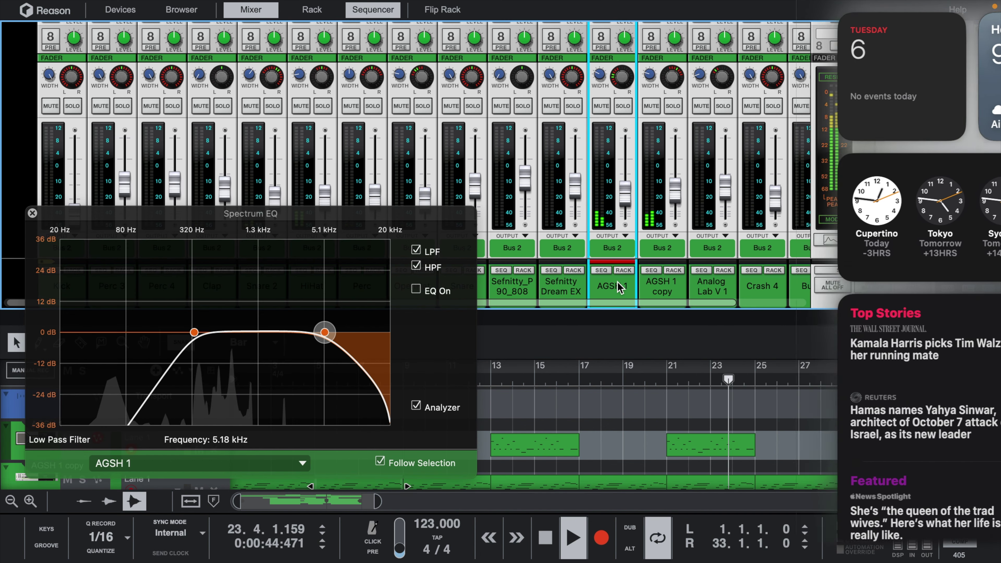
click(664, 283)
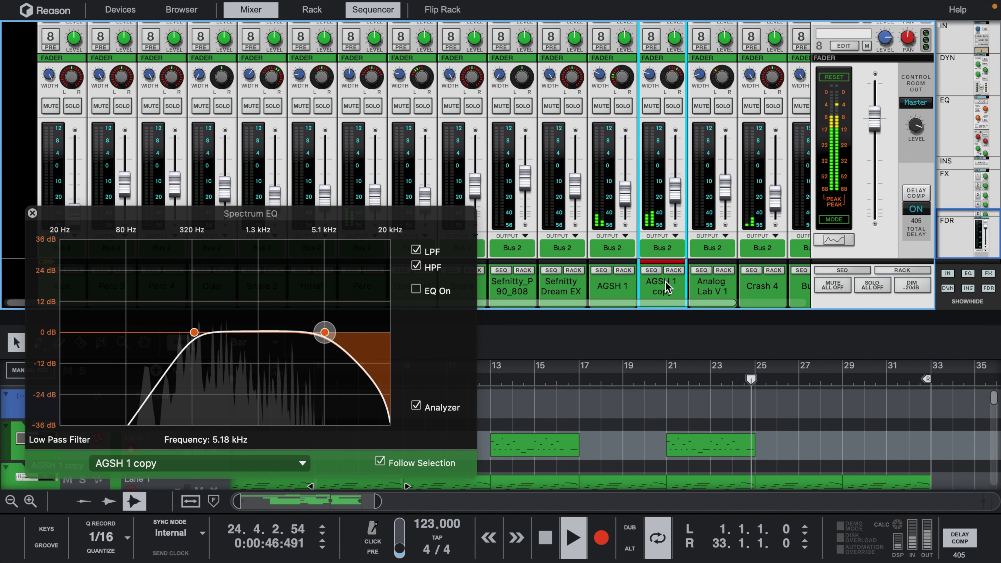
scroll(666, 281, right, 3)
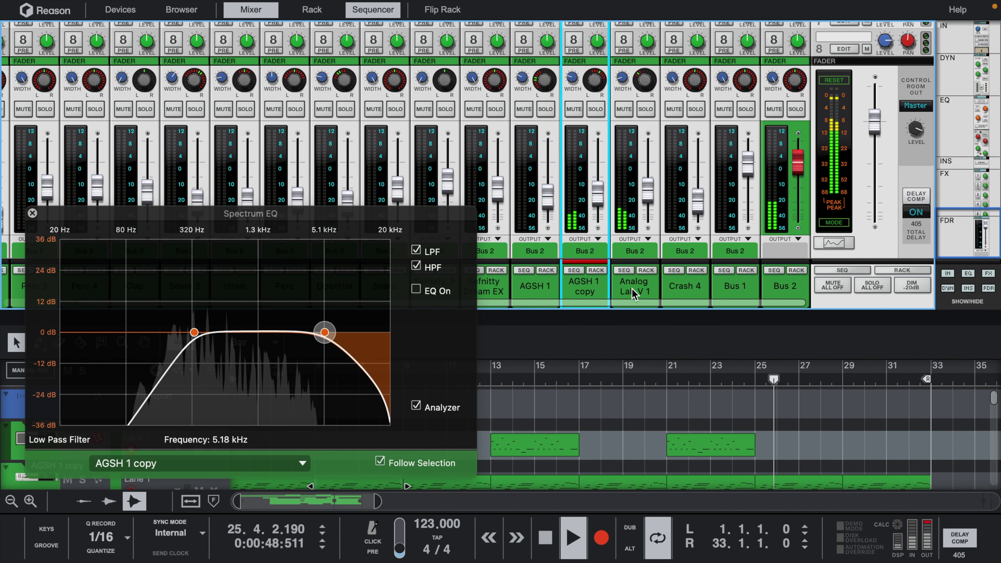
click(636, 293)
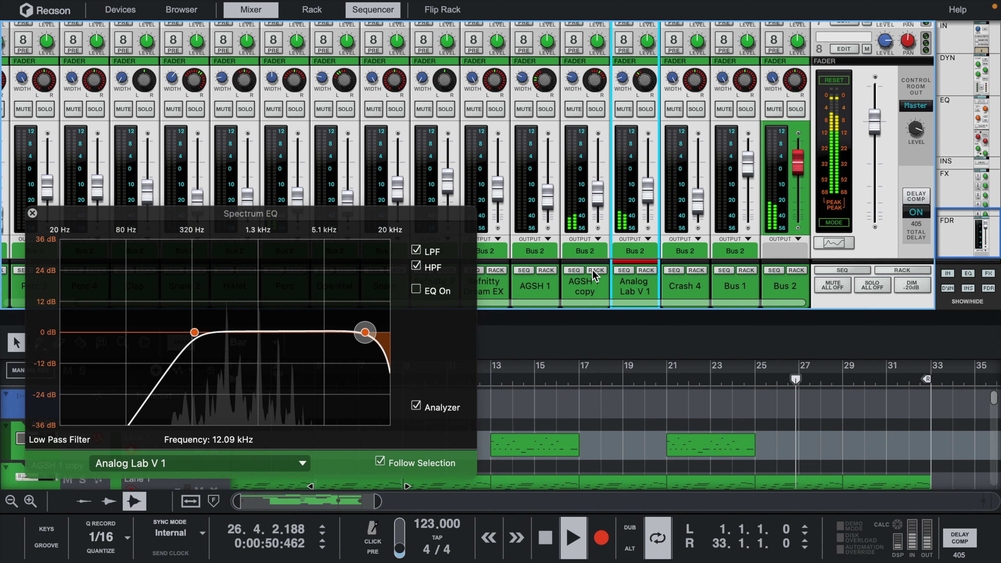
- Move the Spectrum EQ clear of the sequencer and enlarge the sequencer area to show more bars and tracks
drag(397, 213, 546, 15)
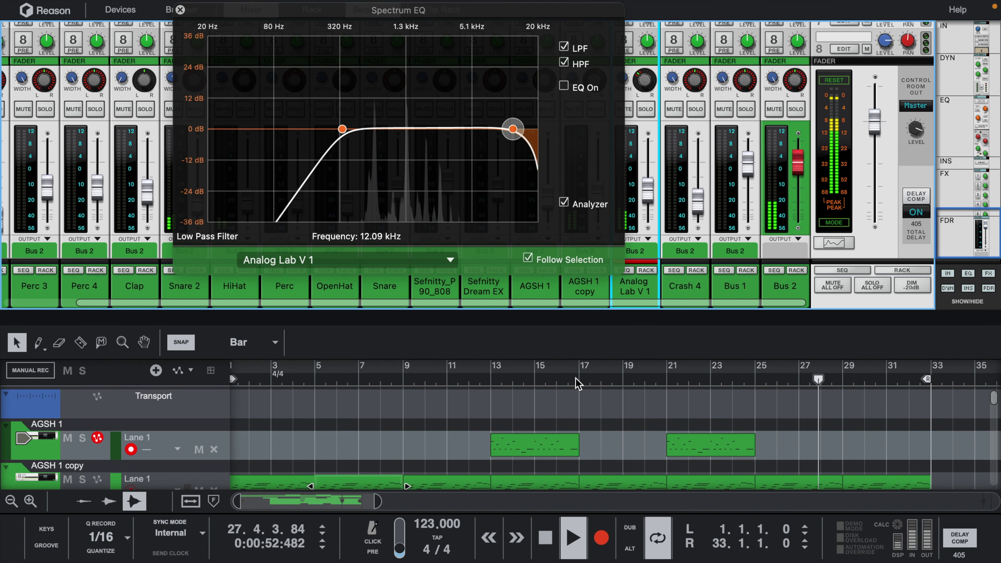
drag(381, 506, 446, 501)
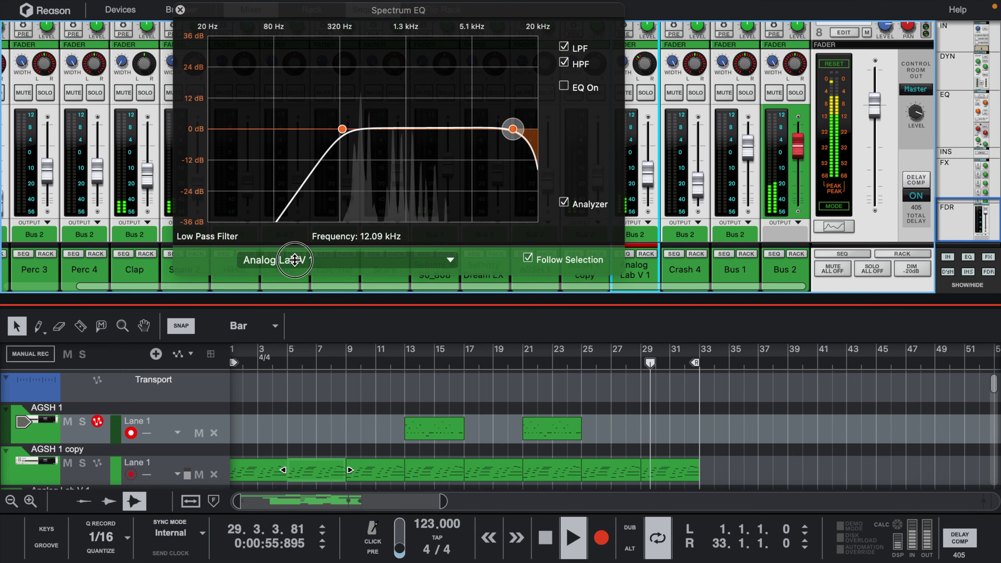
drag(278, 321, 312, 203)
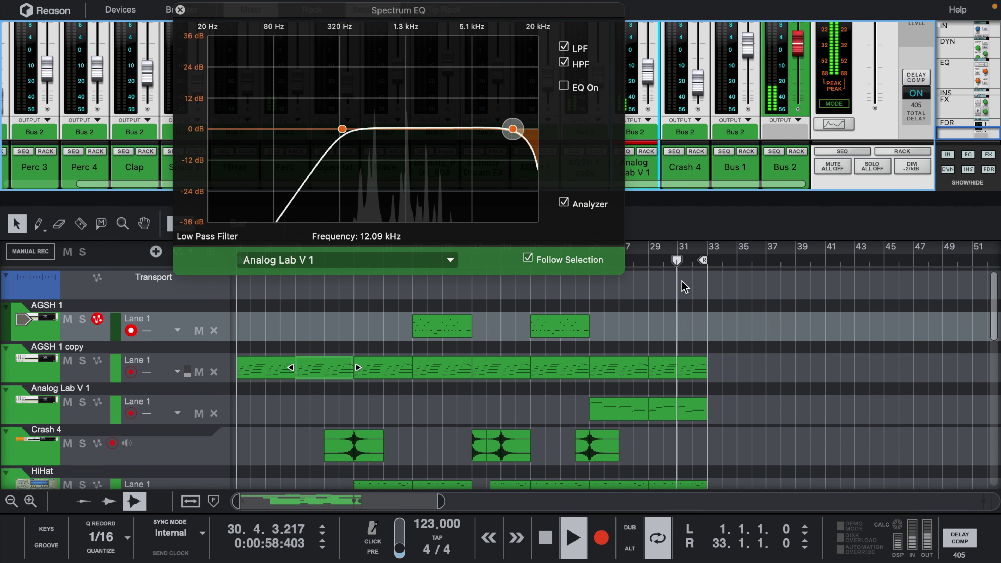
- Extend the loop end to bar 43 and repeat the last AGSH 1 copy clip up to bar 41 and the last Analog Lab V 1 clip up to bar 37
drag(704, 260, 850, 261)
click(683, 369)
key(ctrl+d)
click(682, 406)
key(ctrl+d)
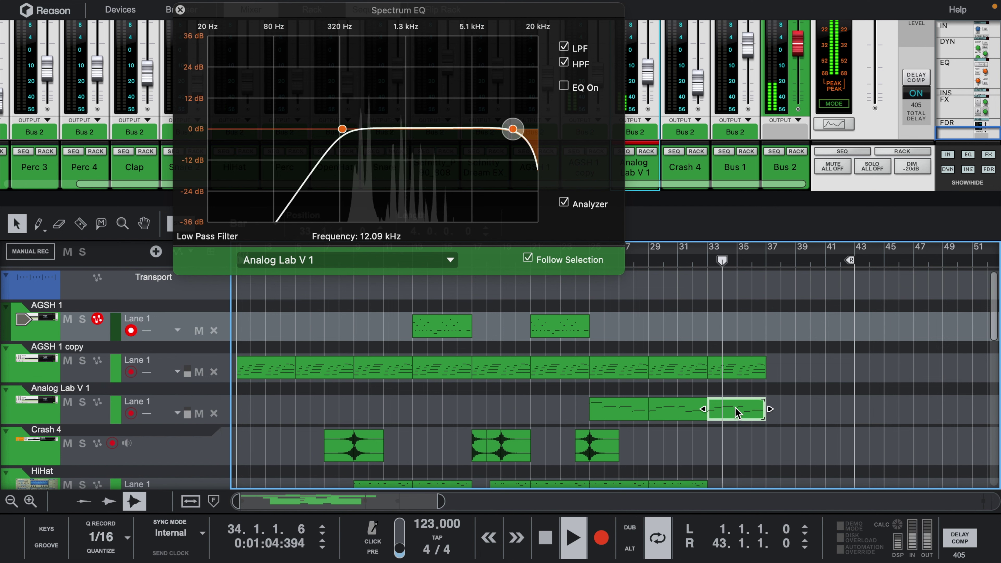
click(743, 364)
key(ctrl+d)
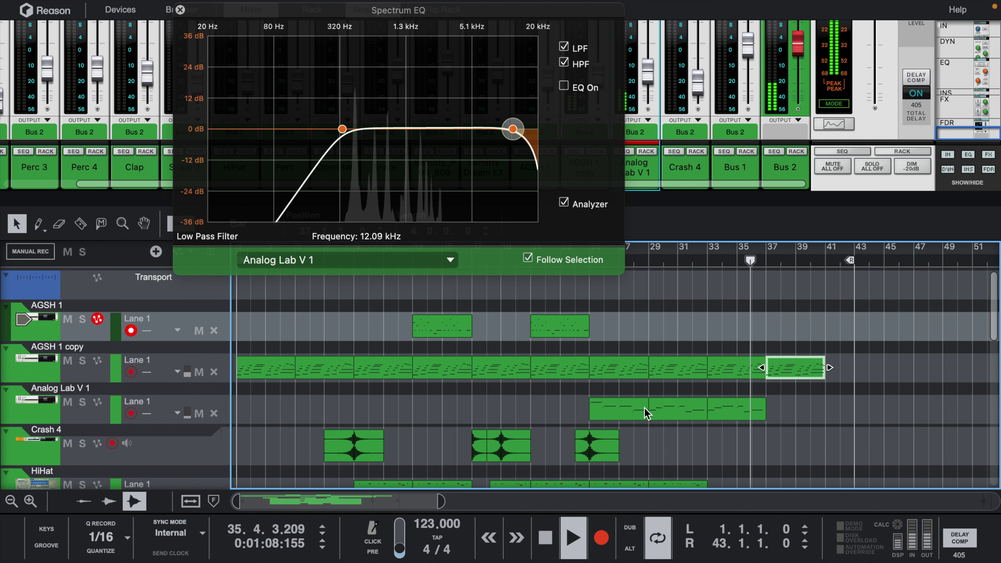
click(821, 419)
- Close the Spectrum EQ and copy the one-bar Crash 4 clip from bar 24 to bar 39
scroll(821, 419, down, 2)
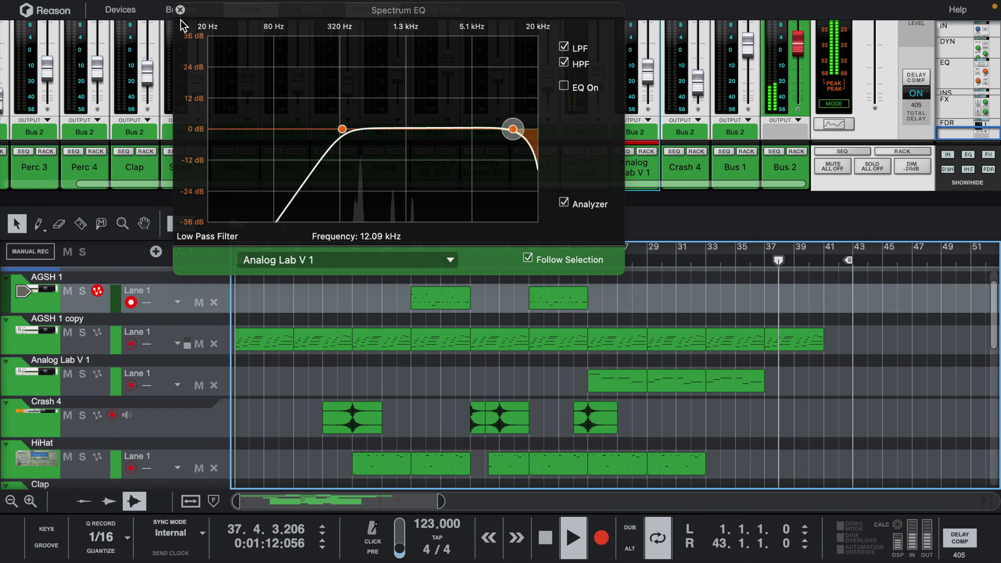
click(181, 10)
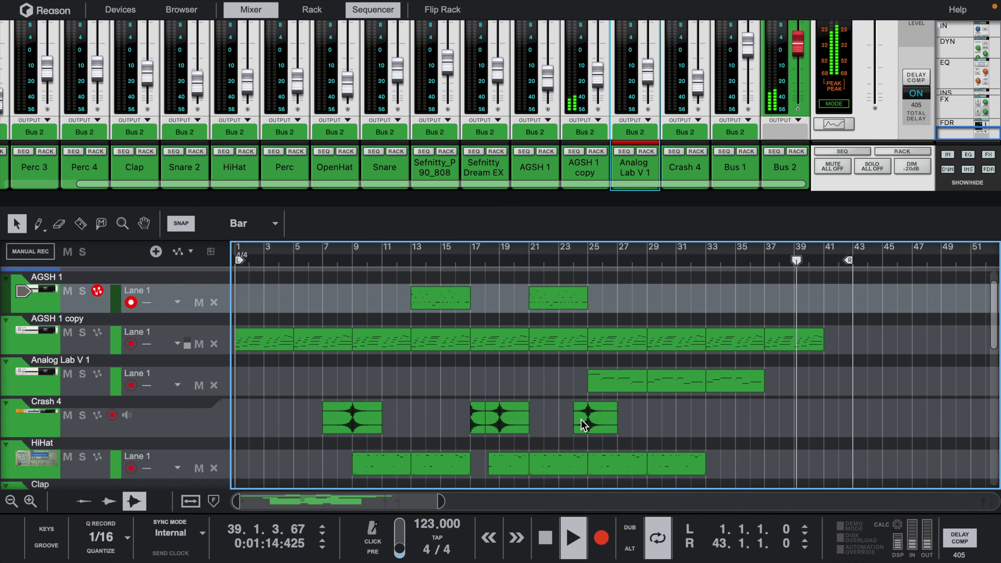
drag(581, 420, 815, 428)
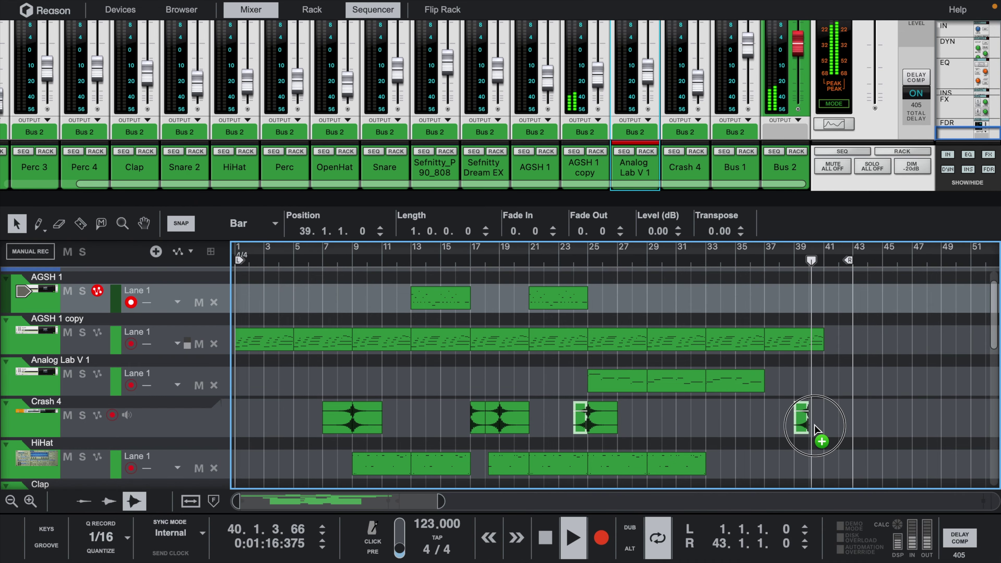